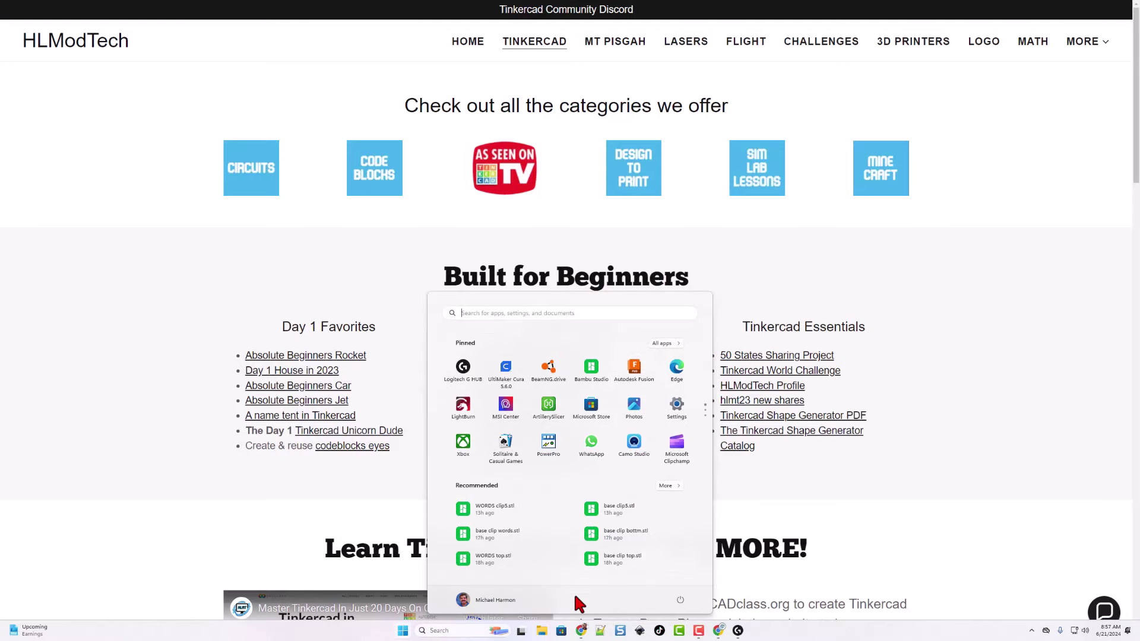
# - Scan the page on the Brother MFC-J470DW as a PNG, saving Scan_20240621.png to Scans
pyautogui.scroll(-1, 585, 416)
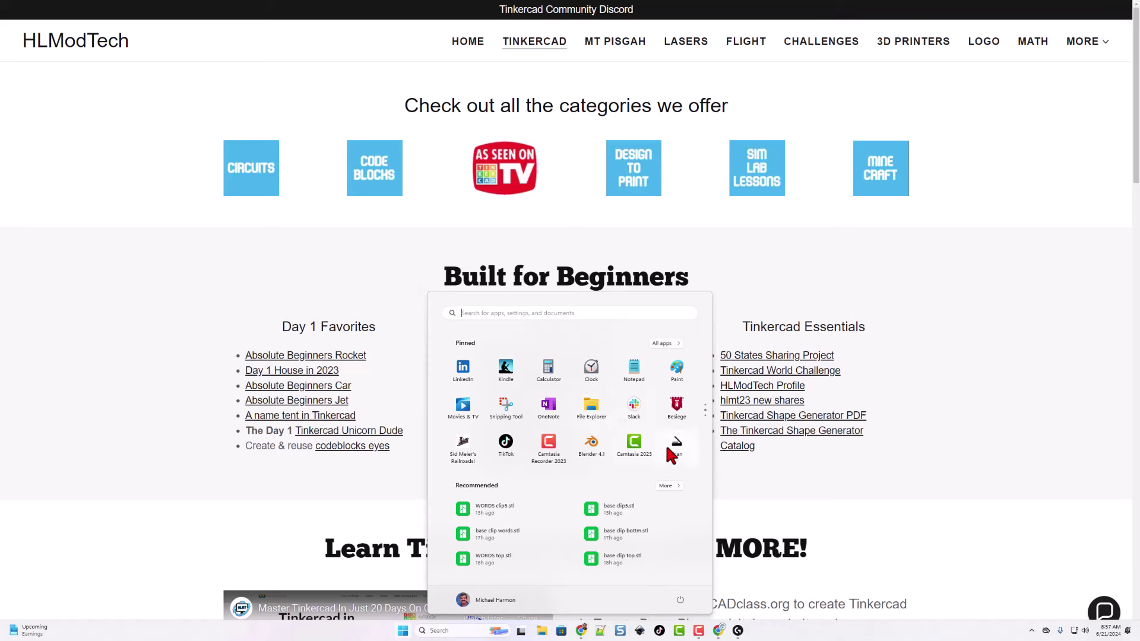
pyautogui.click(678, 450)
pyautogui.click(382, 407)
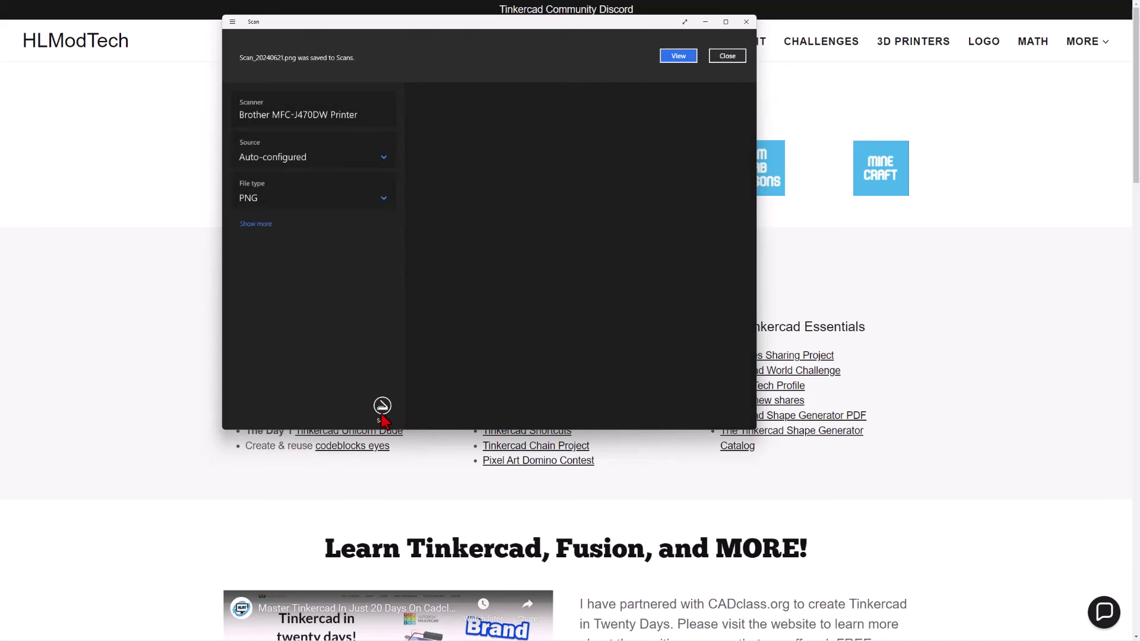
pyautogui.click(723, 59)
pyautogui.press('super')
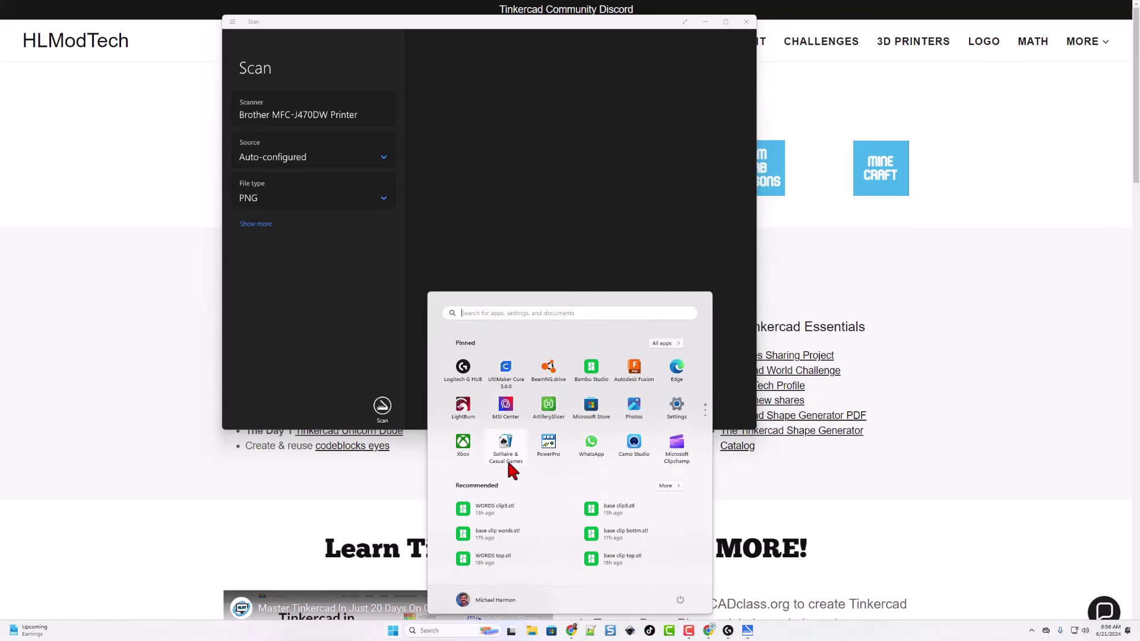
pyautogui.scroll(-1, 513, 464)
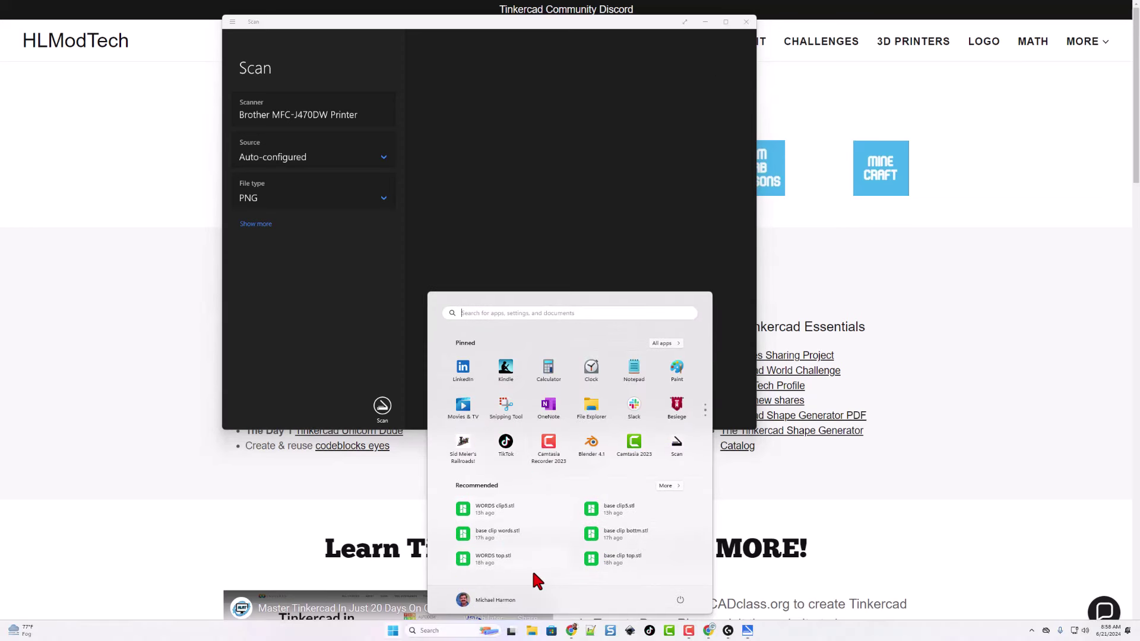
# - Launch Snagit Editor and open Scan_20240621.png
pyautogui.click(611, 631)
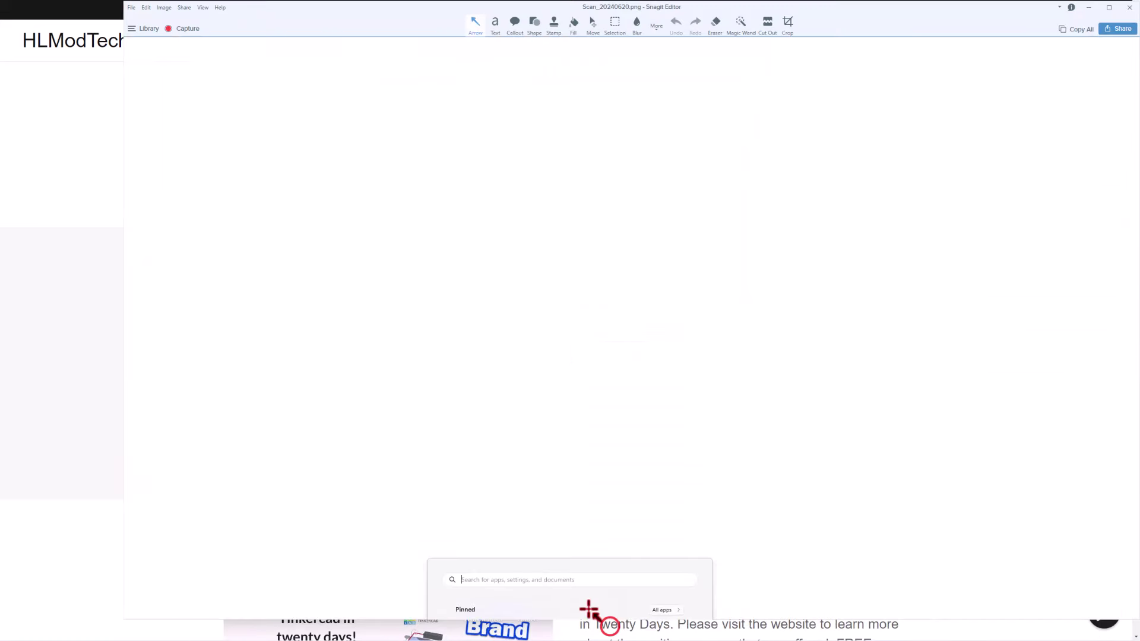
pyautogui.click(8, 6)
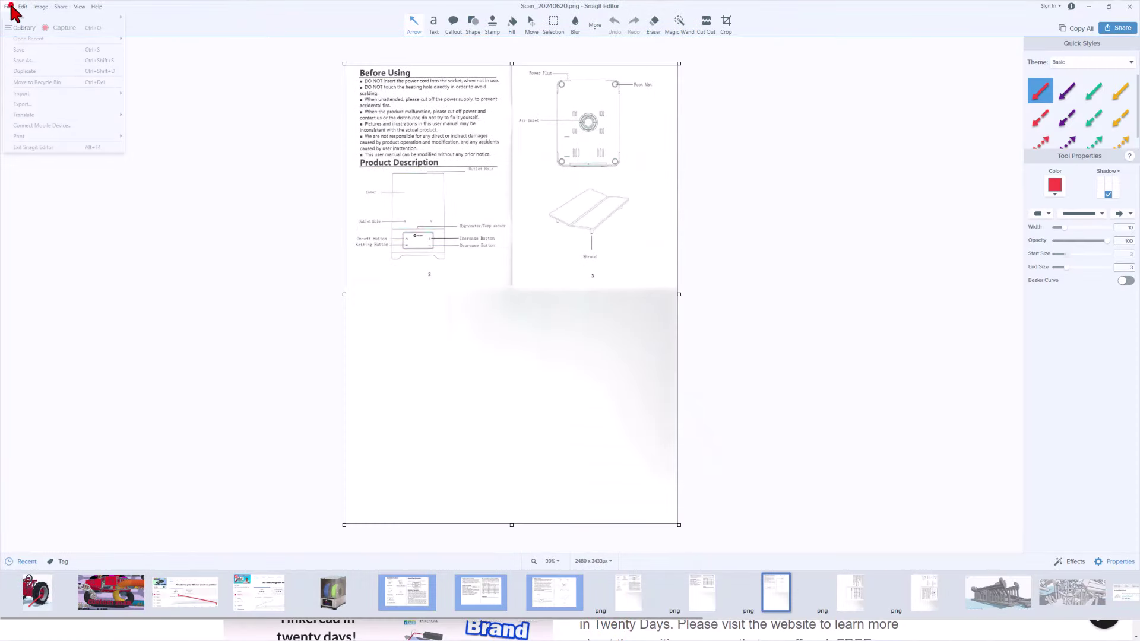
pyautogui.click(12, 28)
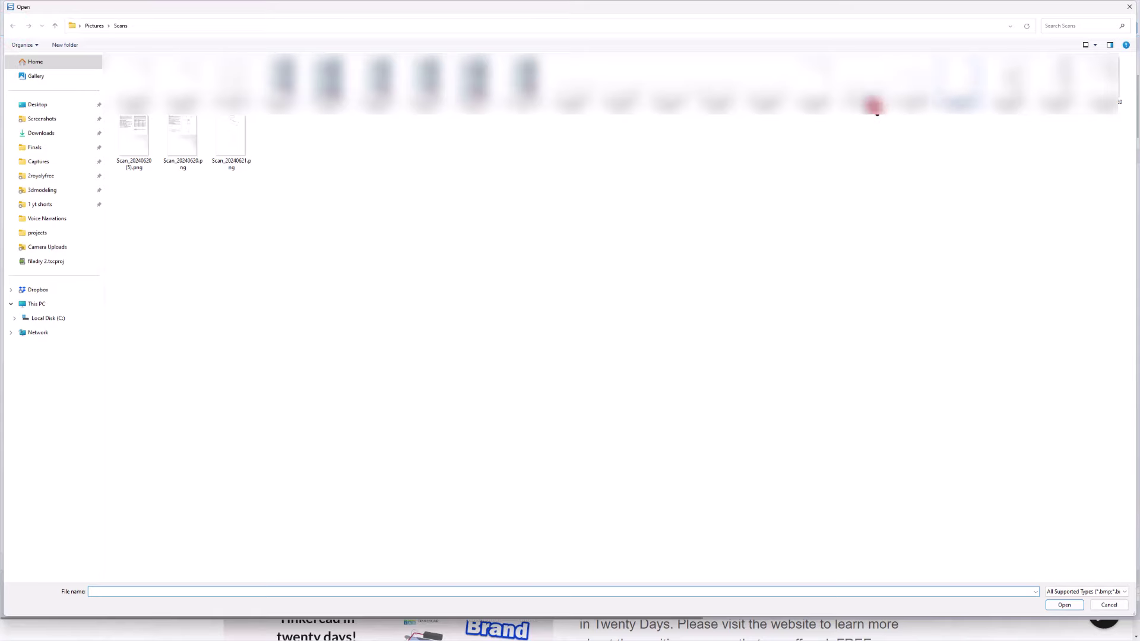
pyautogui.doubleClick(226, 142)
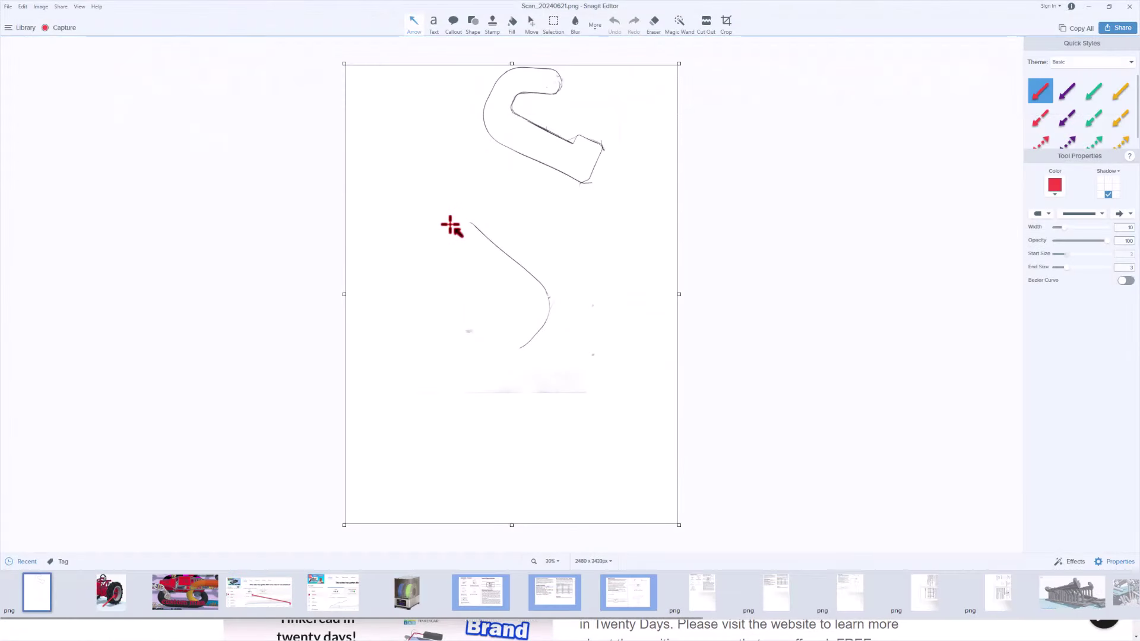
# - Crop the scan to a 1000 x 1000 px square around the hook outline
pyautogui.click(726, 24)
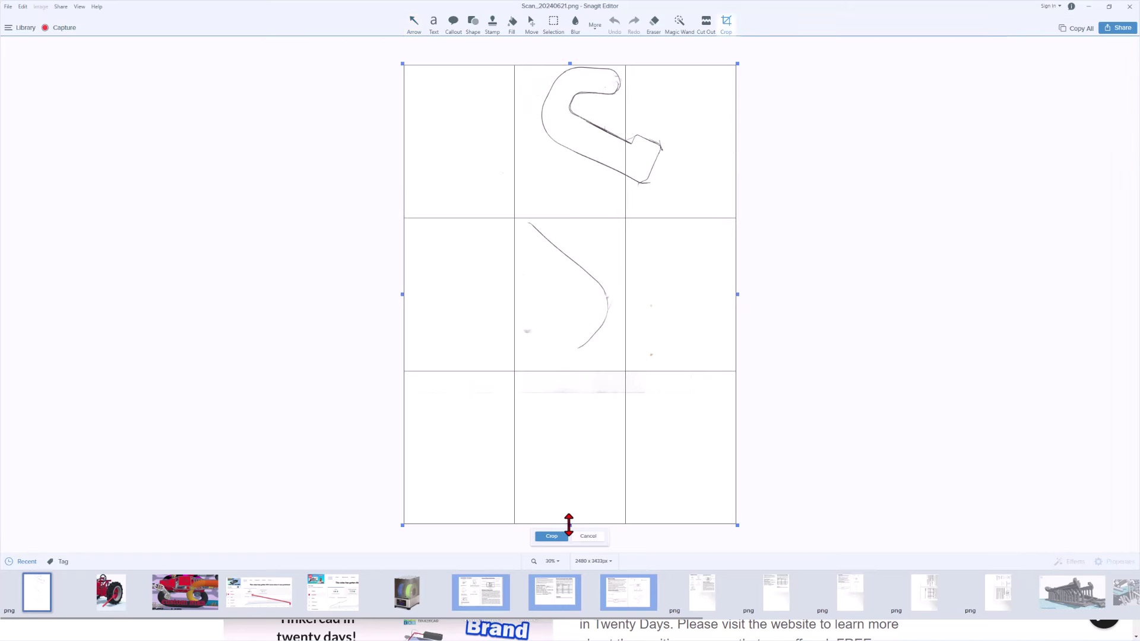
pyautogui.moveTo(569, 525); pyautogui.dragTo(579, 198)
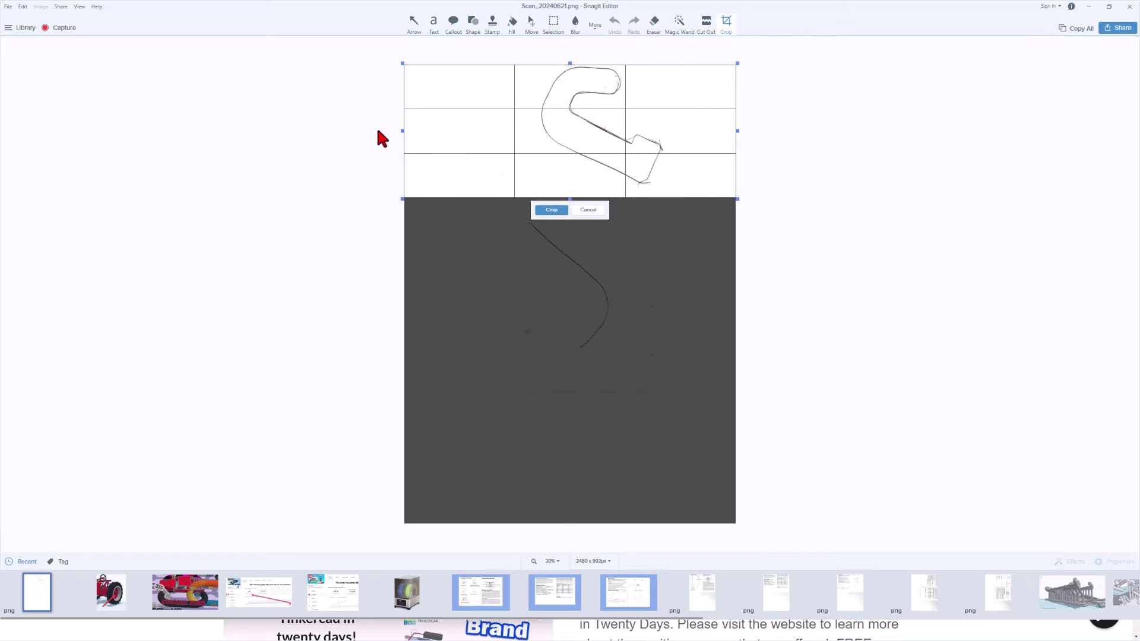
pyautogui.moveTo(404, 133); pyautogui.dragTo(534, 131)
pyautogui.moveTo(737, 131); pyautogui.dragTo(669, 131)
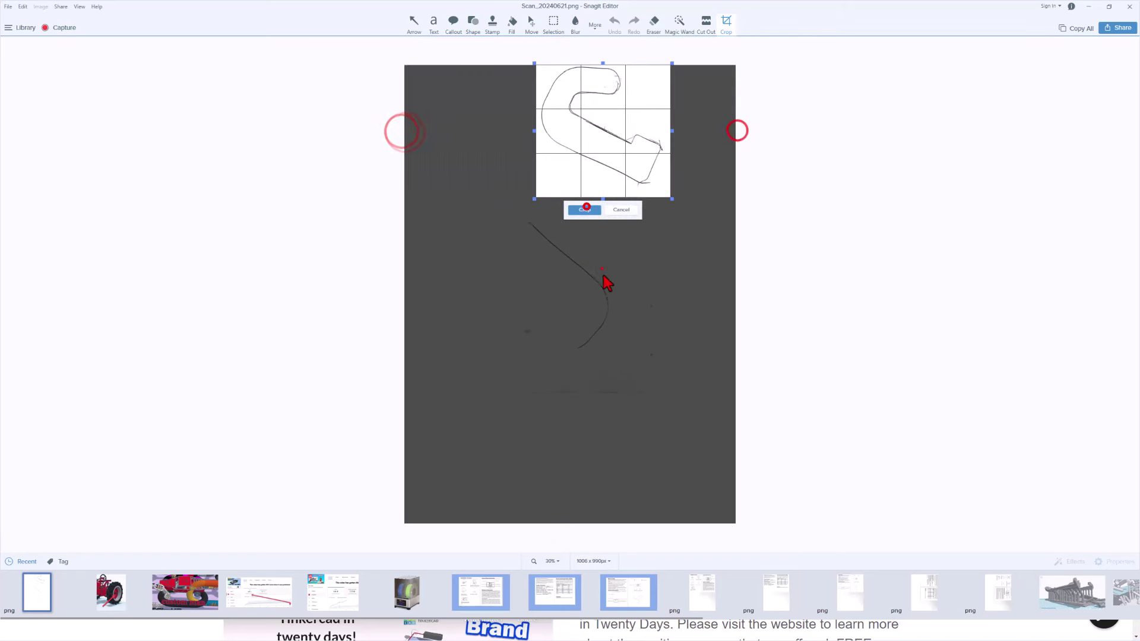
pyautogui.press('Return')
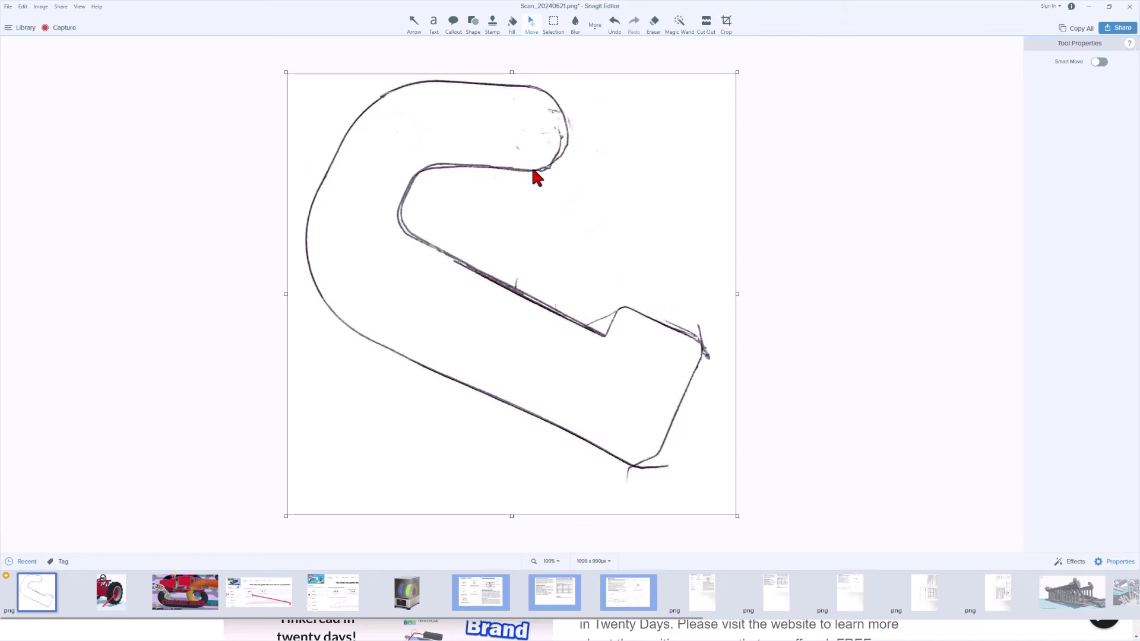
# - Erase the stray marks at the hook's right corner and the tail past its bottom corner
pyautogui.click(654, 24)
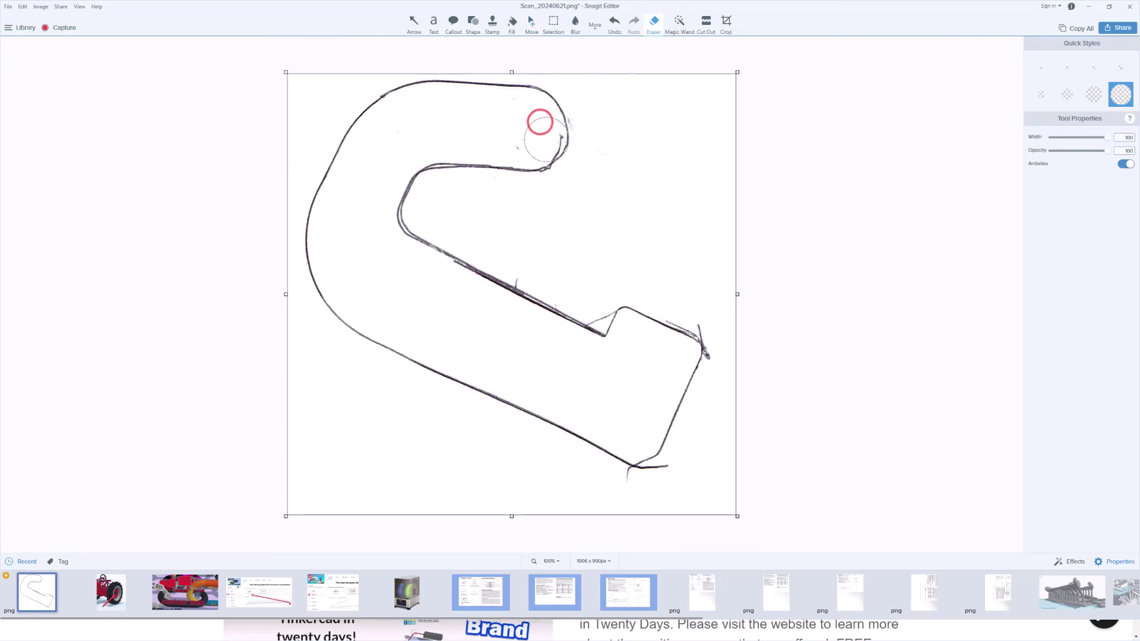
pyautogui.click(528, 143)
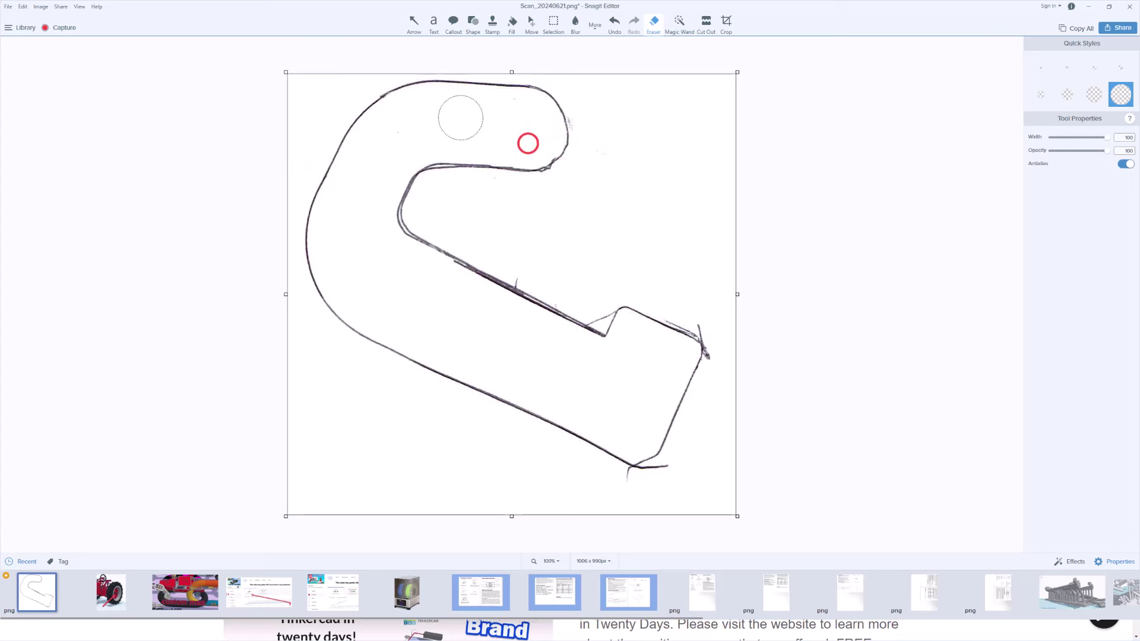
pyautogui.click(460, 116)
pyautogui.click(567, 283)
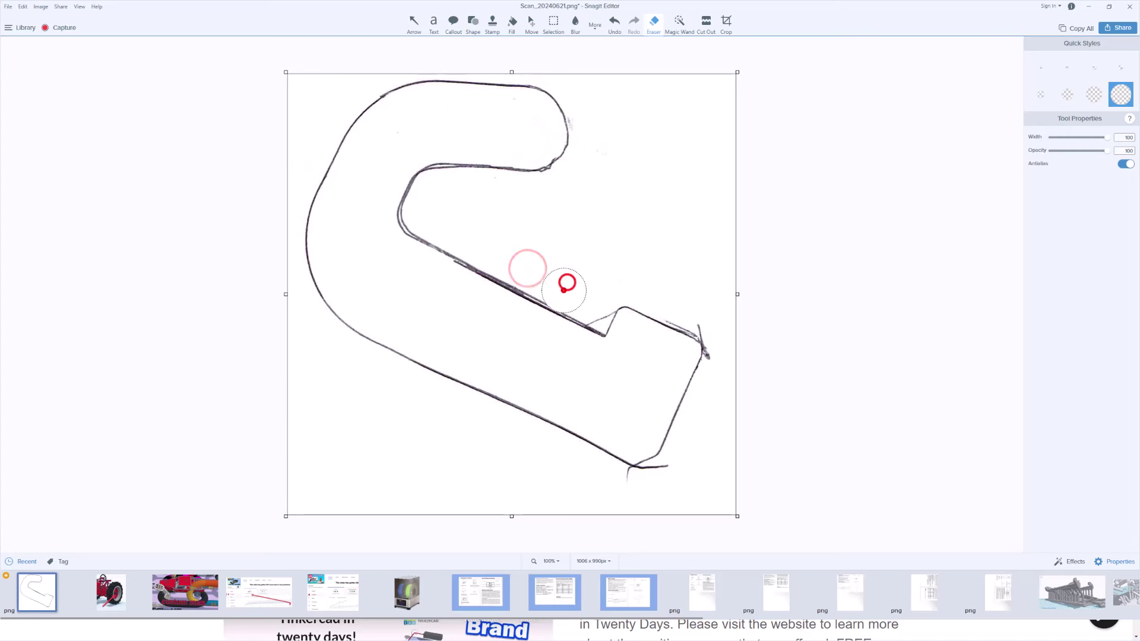
pyautogui.click(563, 290)
pyautogui.moveTo(708, 318)
pyautogui.mouseDown()
pyautogui.moveTo(723, 361)
pyautogui.moveTo(720, 331)
pyautogui.moveTo(681, 307)
pyautogui.mouseUp()
pyautogui.moveTo(664, 481); pyautogui.dragTo(628, 485)
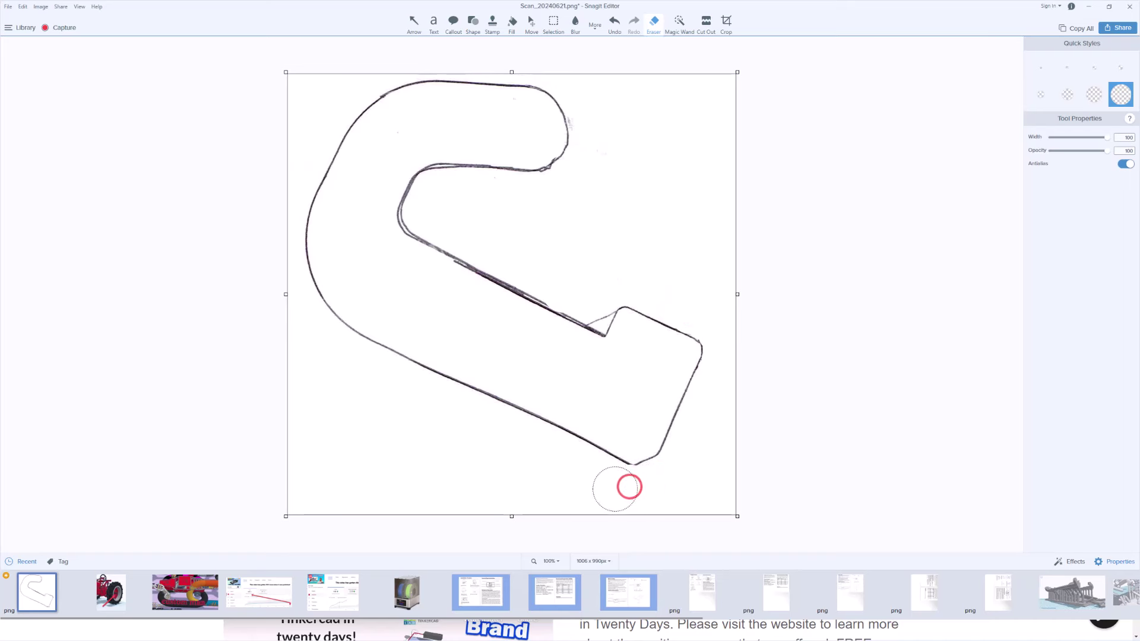
# - With a smaller eraser, clean the notch and inner corner marks and erase the ragged inner diagonal edge
pyautogui.click(594, 315)
pyautogui.click(1068, 95)
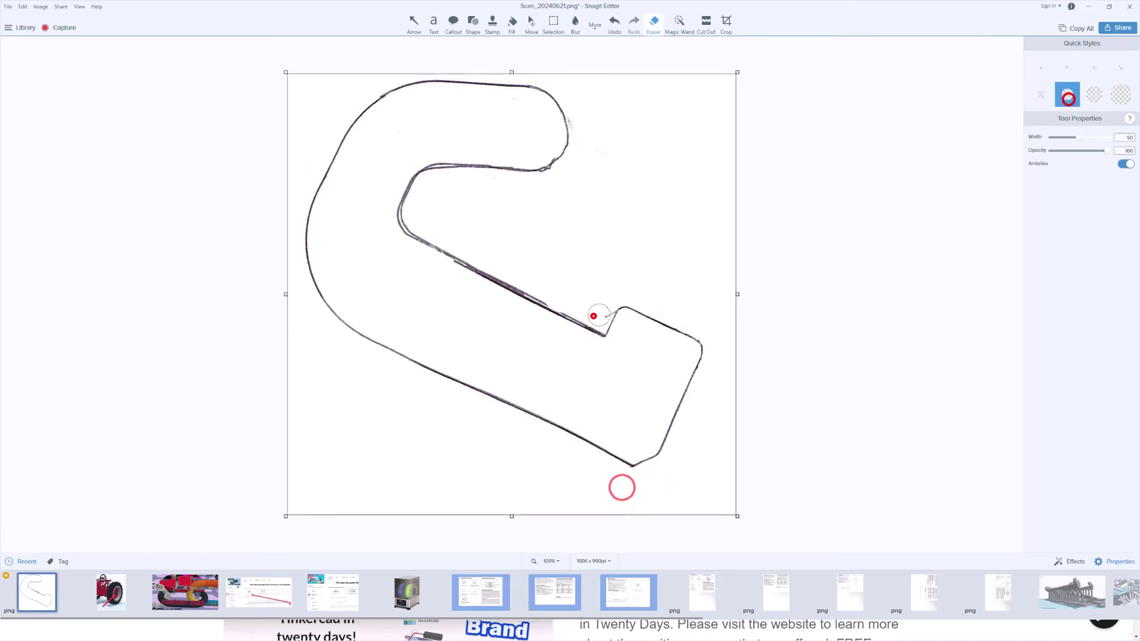
pyautogui.click(431, 157)
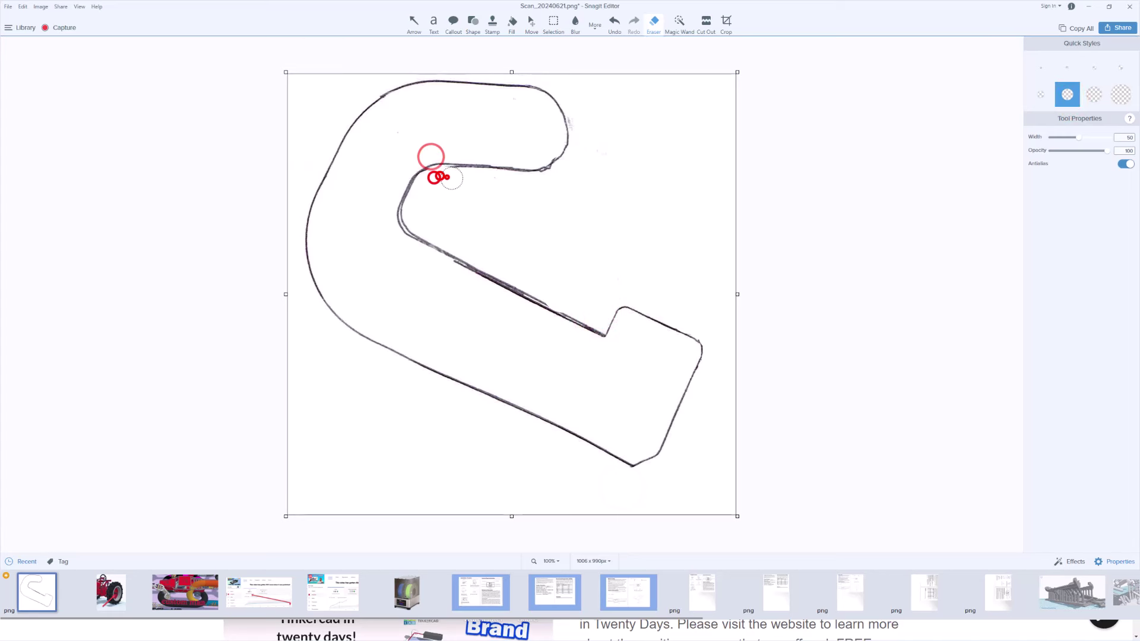
pyautogui.moveTo(451, 178)
pyautogui.mouseDown()
pyautogui.moveTo(437, 178)
pyautogui.moveTo(414, 216)
pyautogui.moveTo(426, 231)
pyautogui.mouseUp()
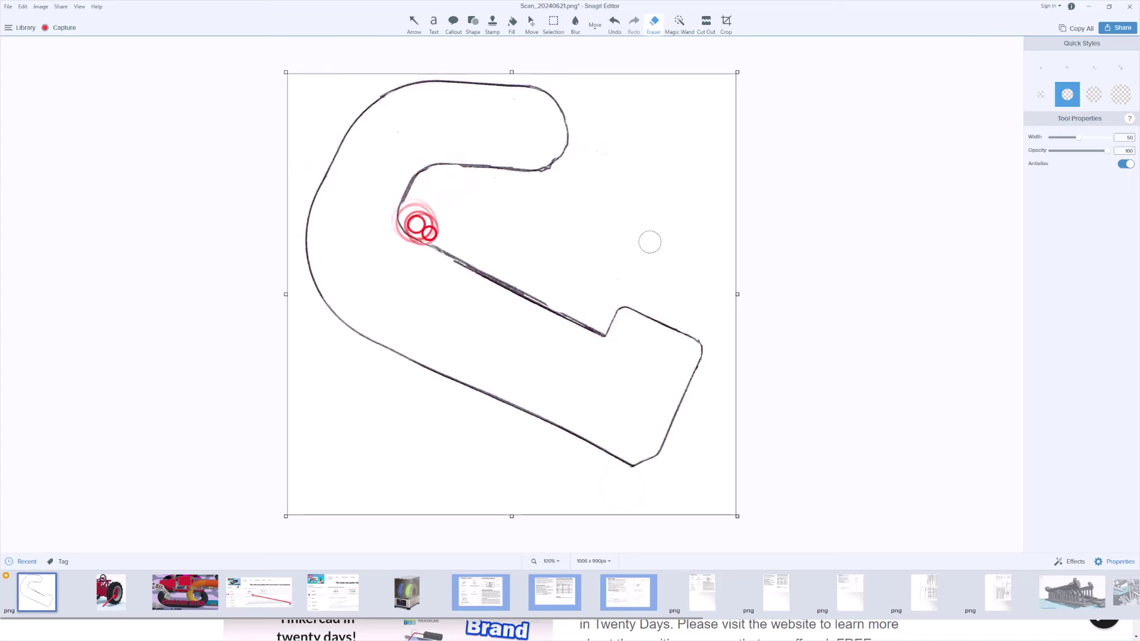
pyautogui.click(554, 176)
pyautogui.click(425, 246)
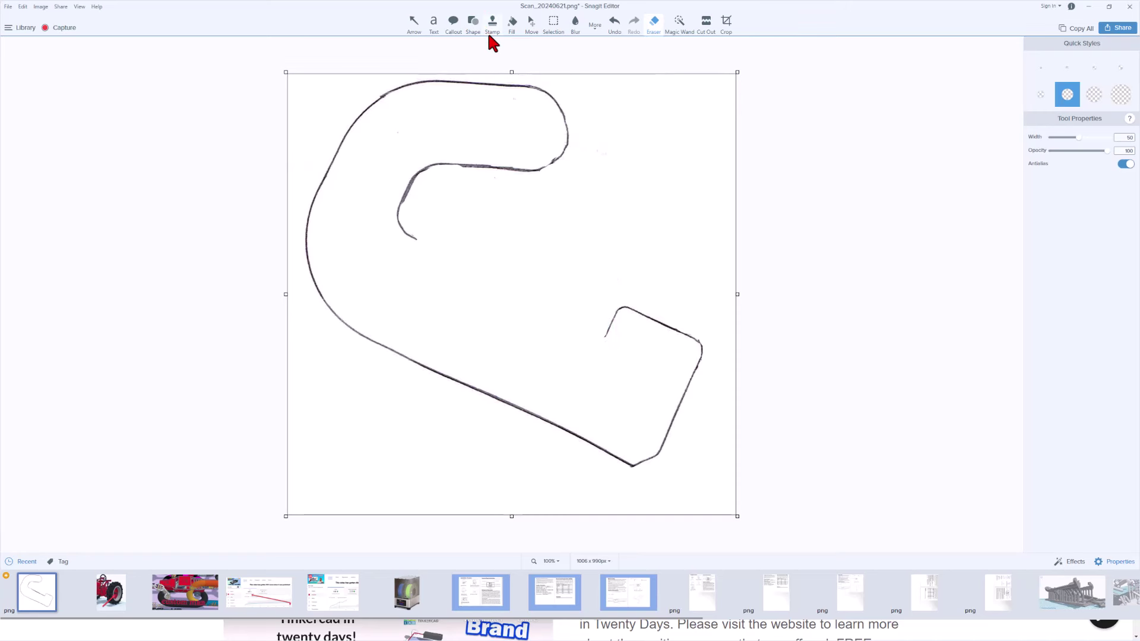
# - Select the whole hook outline and rotate it until its long bottom edge is level
pyautogui.press('l')
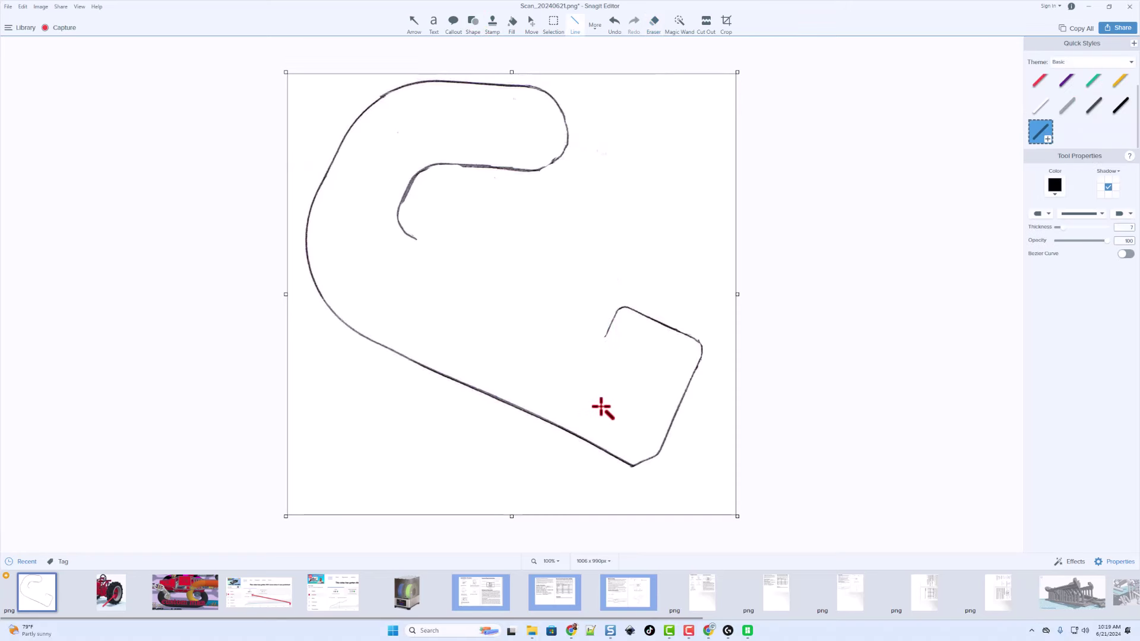
pyautogui.click(550, 26)
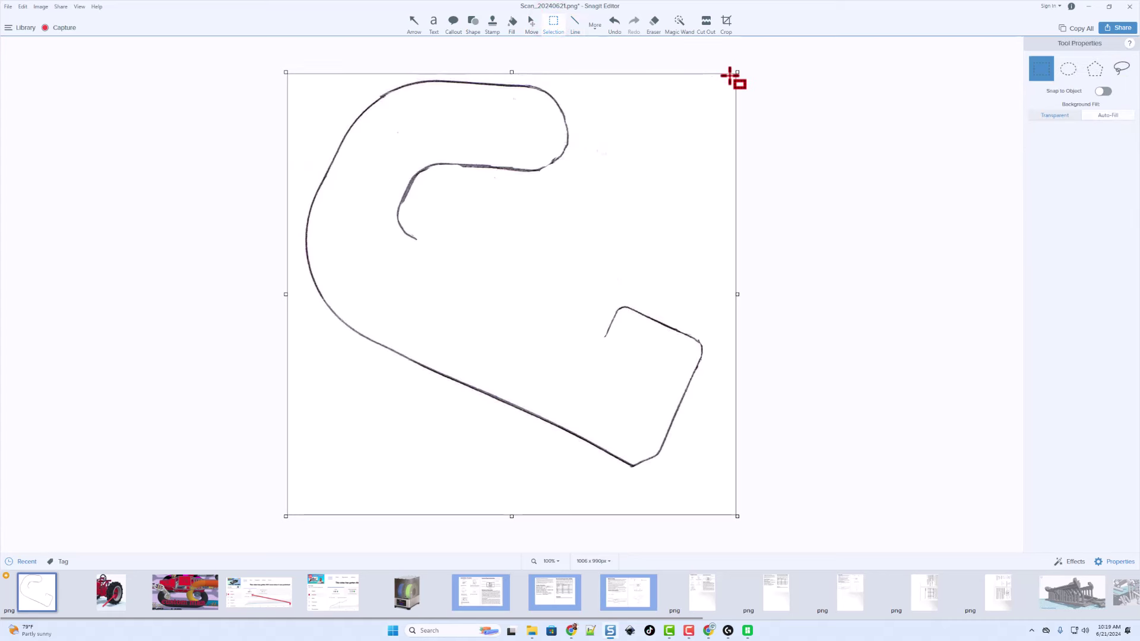
pyautogui.moveTo(730, 75); pyautogui.dragTo(296, 483)
pyautogui.moveTo(354, 403); pyautogui.dragTo(359, 405)
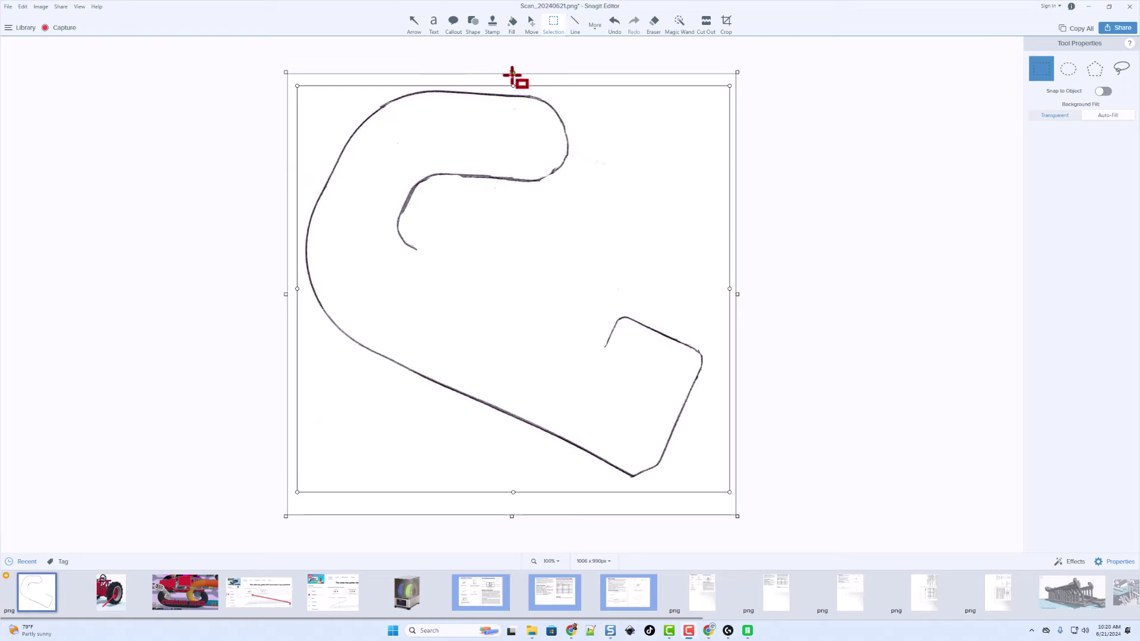
pyautogui.moveTo(513, 72); pyautogui.dragTo(400, 53)
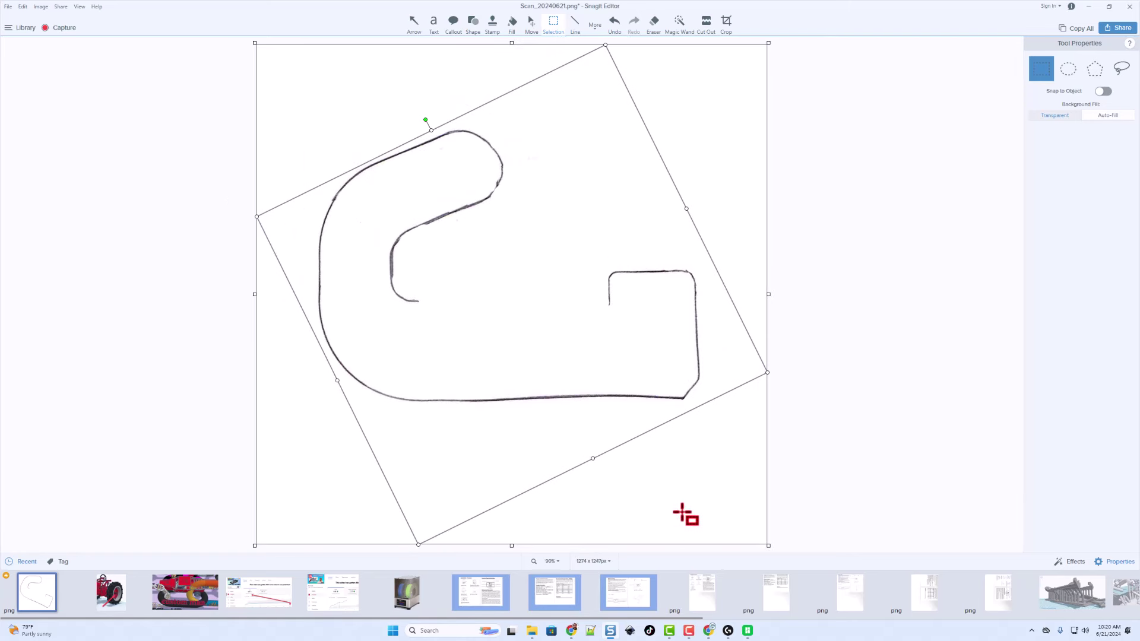
pyautogui.click(682, 511)
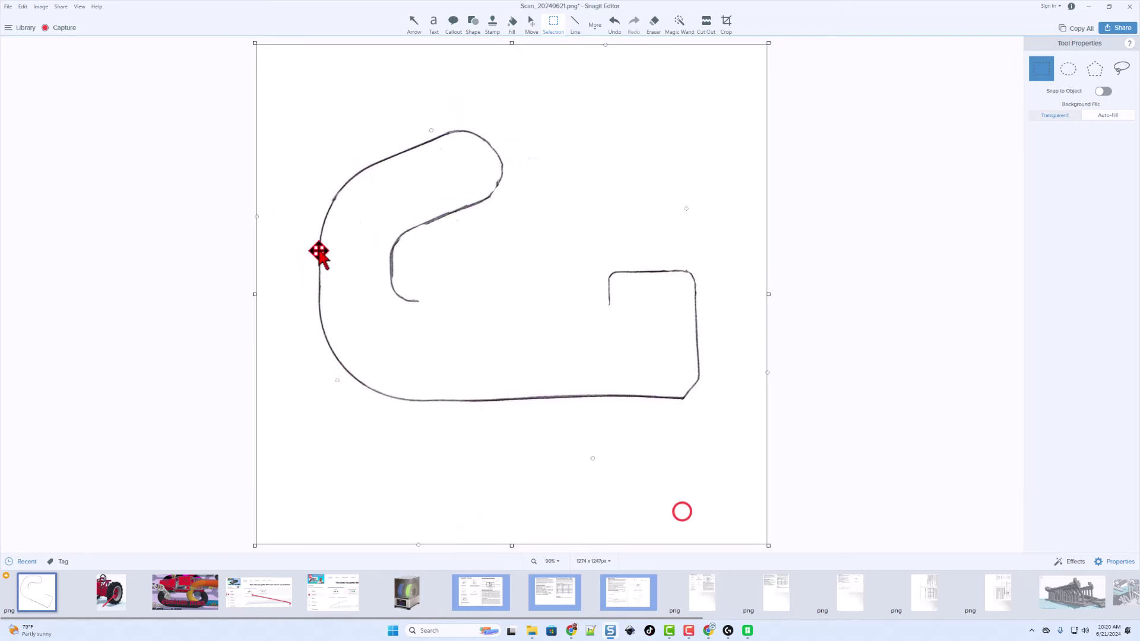
# - Draw a straight line across the gap to close the hook's inner edge
pyautogui.click(576, 27)
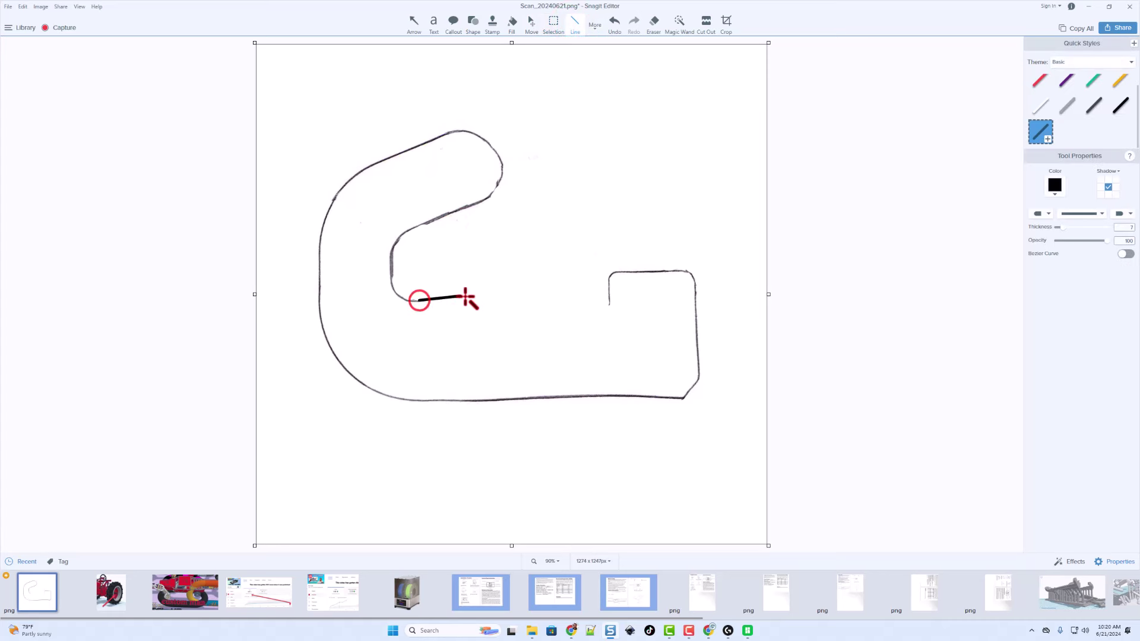
pyautogui.moveTo(465, 296)
pyautogui.mouseDown()
pyautogui.moveTo(636, 323)
pyautogui.moveTo(607, 302)
pyautogui.mouseUp()
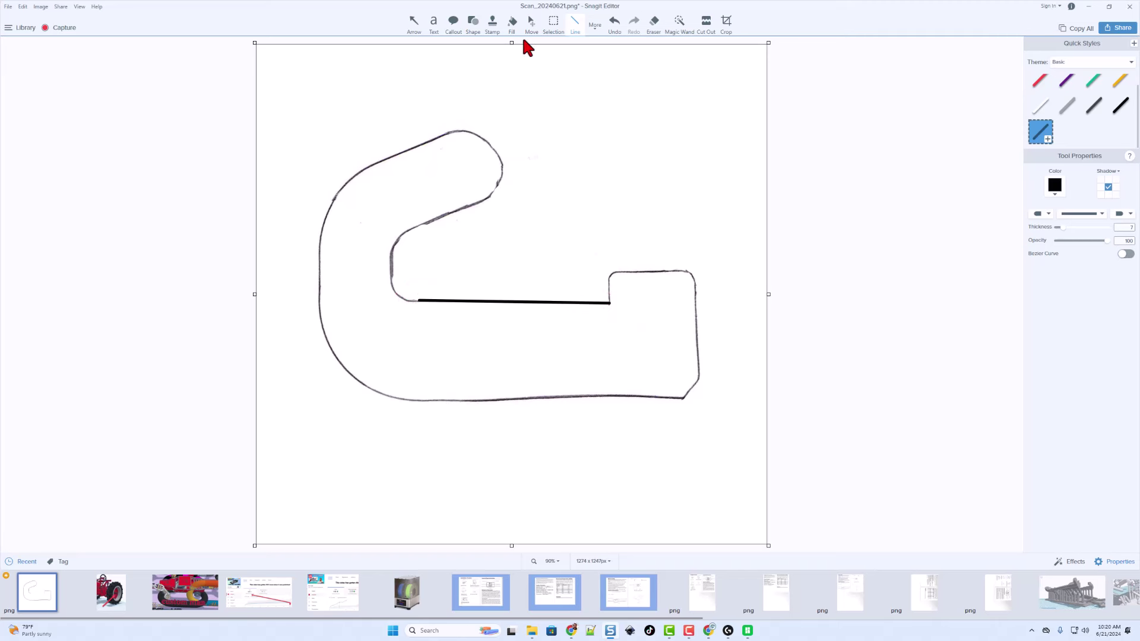
pyautogui.click(532, 26)
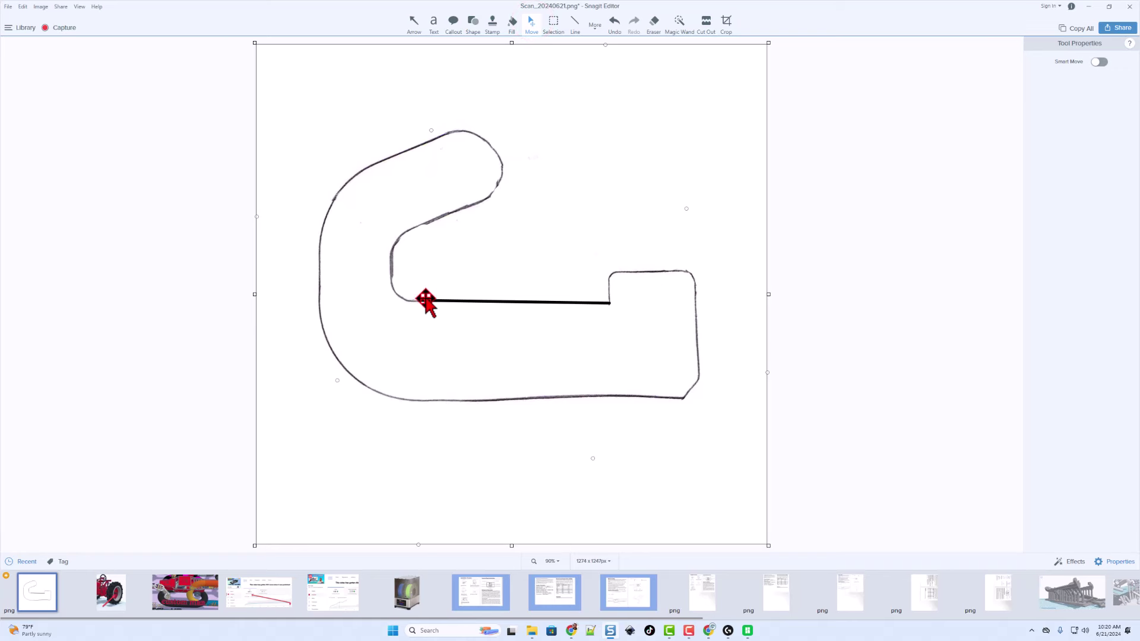
pyautogui.click(426, 303)
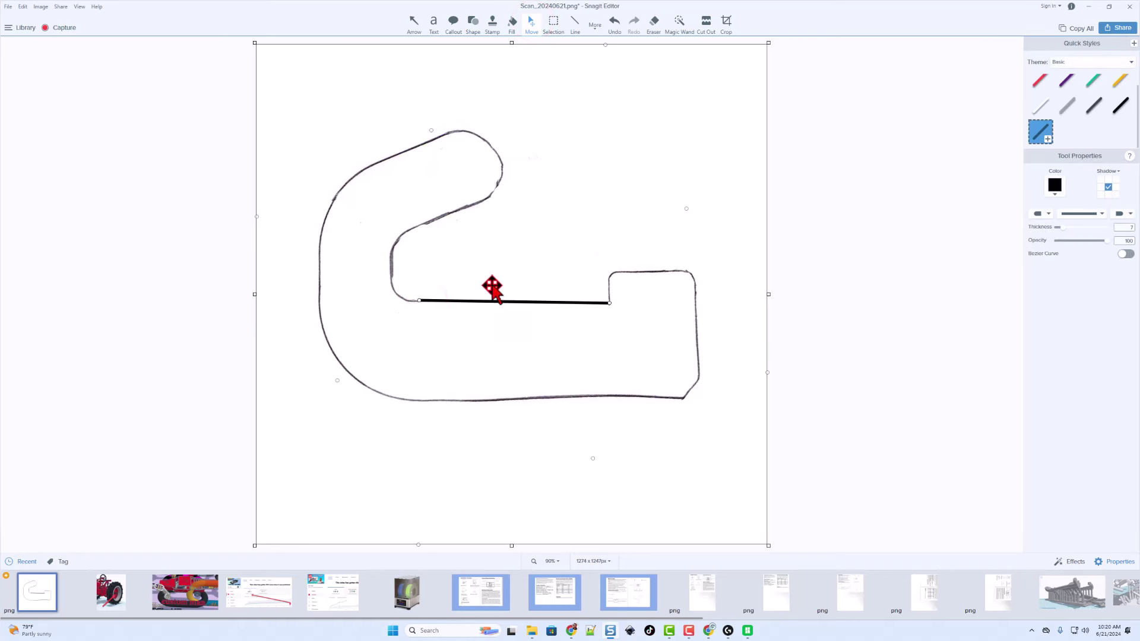
pyautogui.keyDown('ctrl'); pyautogui.scroll(2, 492, 288); pyautogui.keyUp('ctrl')
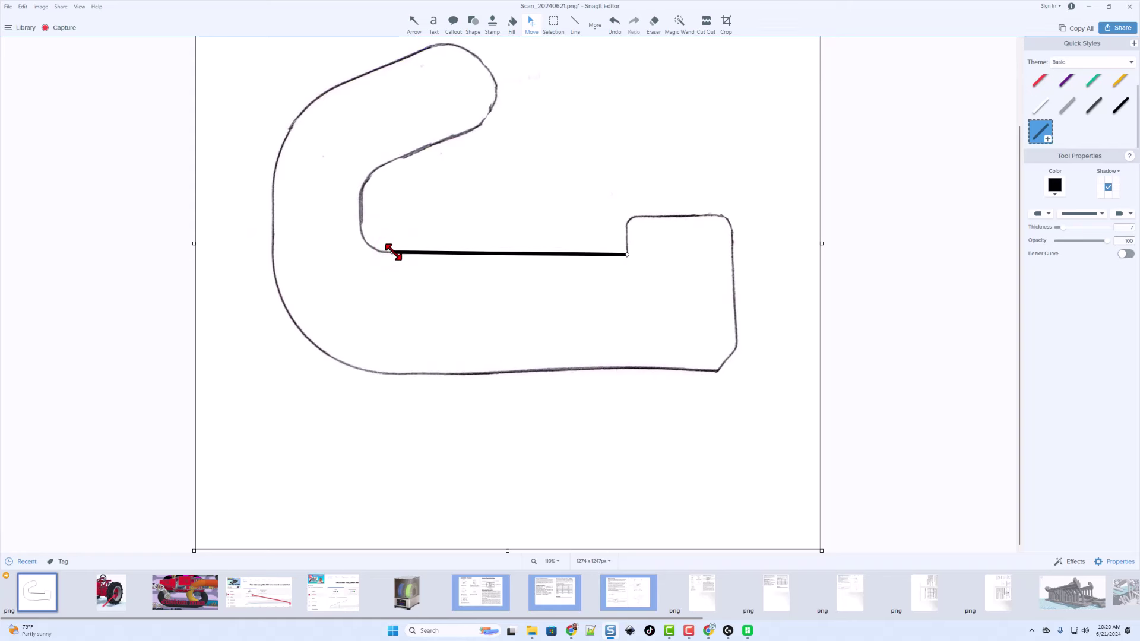
pyautogui.click(573, 219)
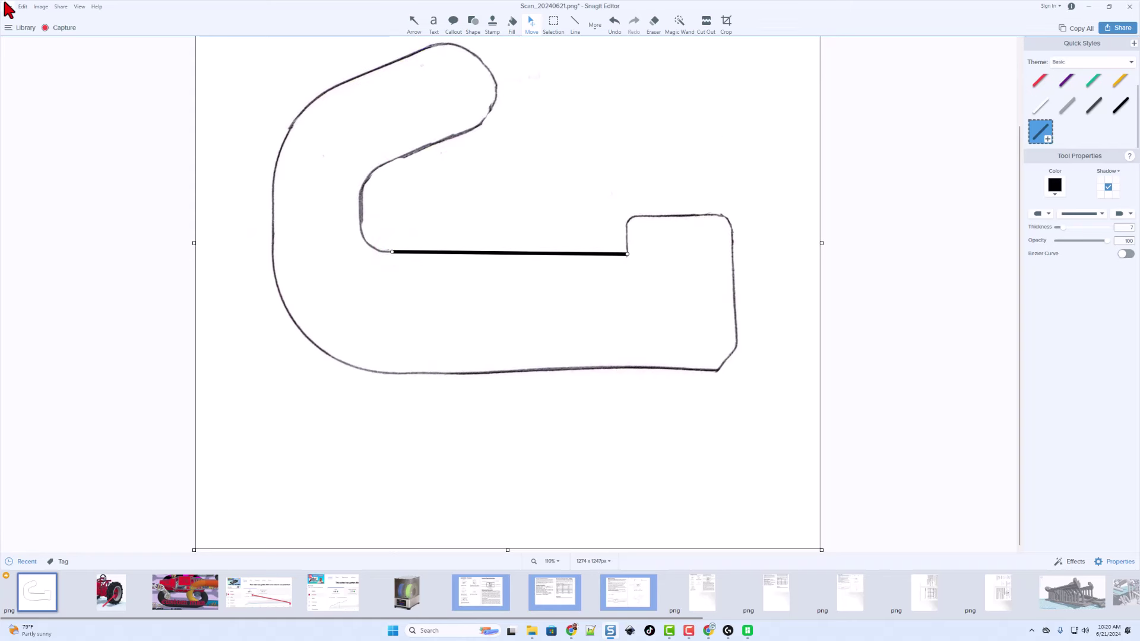
# - Batch export the image as a PNG to Downloads with its original file name
pyautogui.click(8, 7)
pyautogui.click(17, 105)
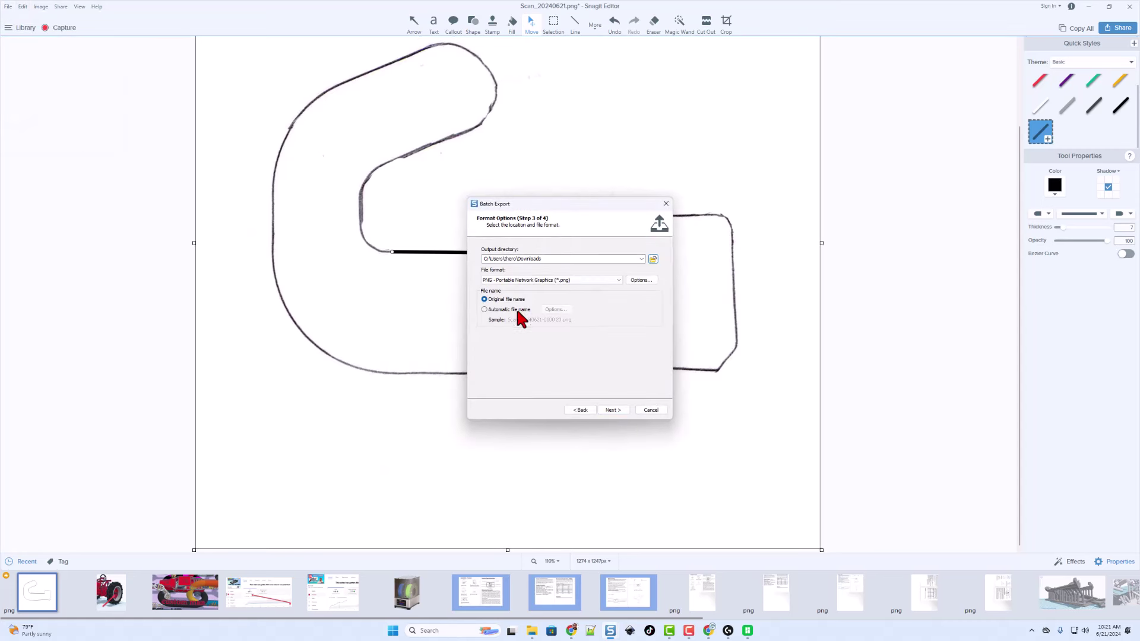
pyautogui.click(605, 409)
pyautogui.click(607, 410)
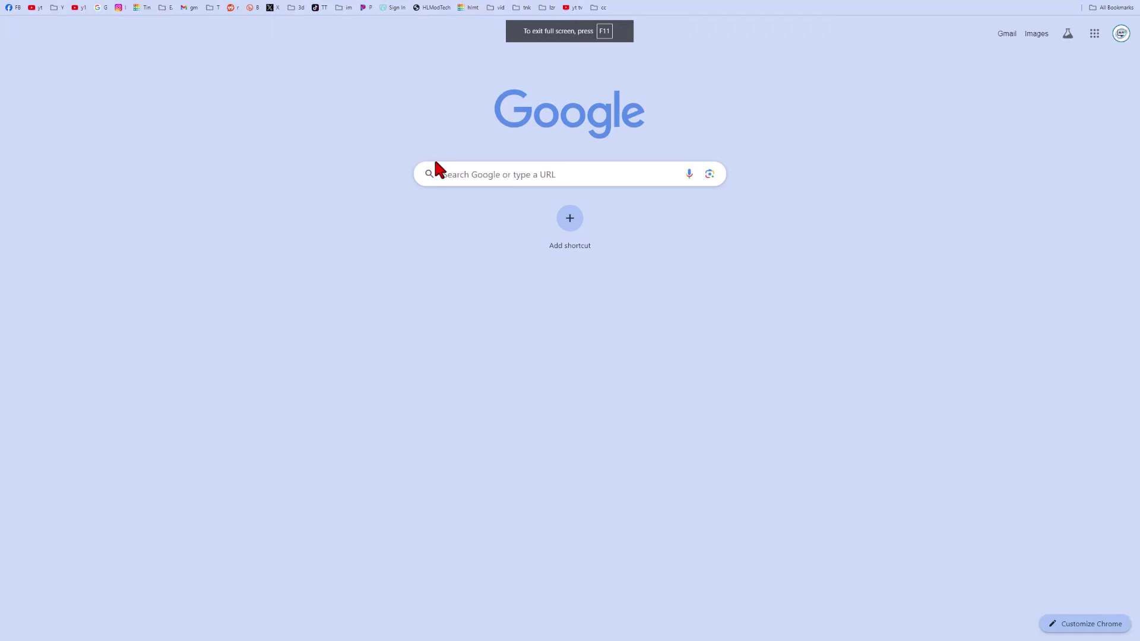
pyautogui.click(451, 172)
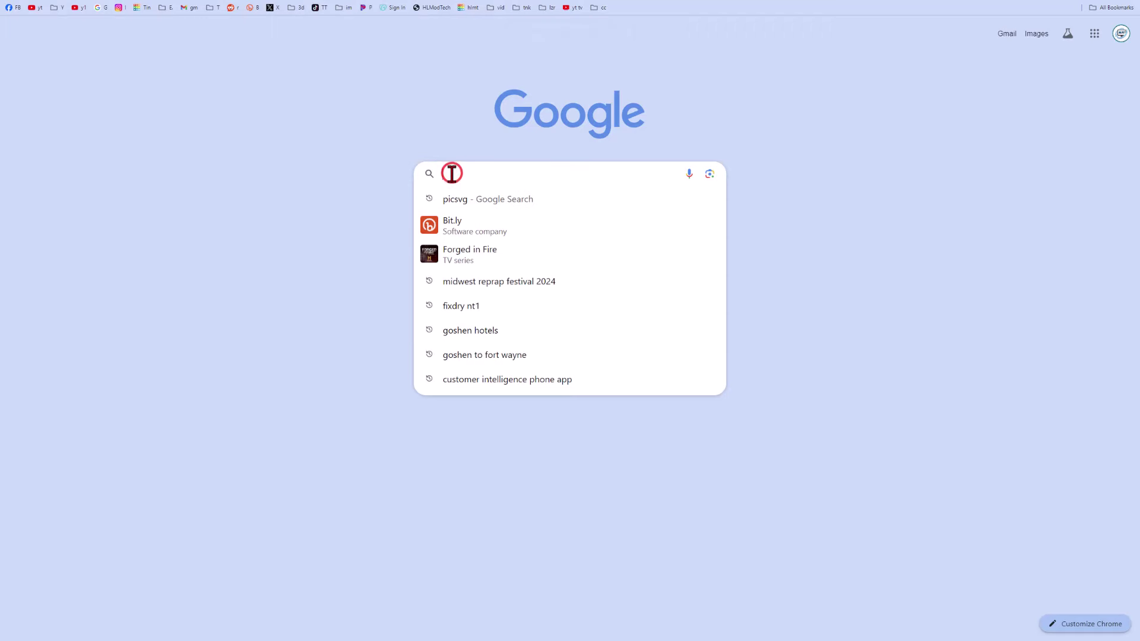
# - Go to picsvg.com and upload the Scan_20240621 hook image
pyautogui.click(470, 199)
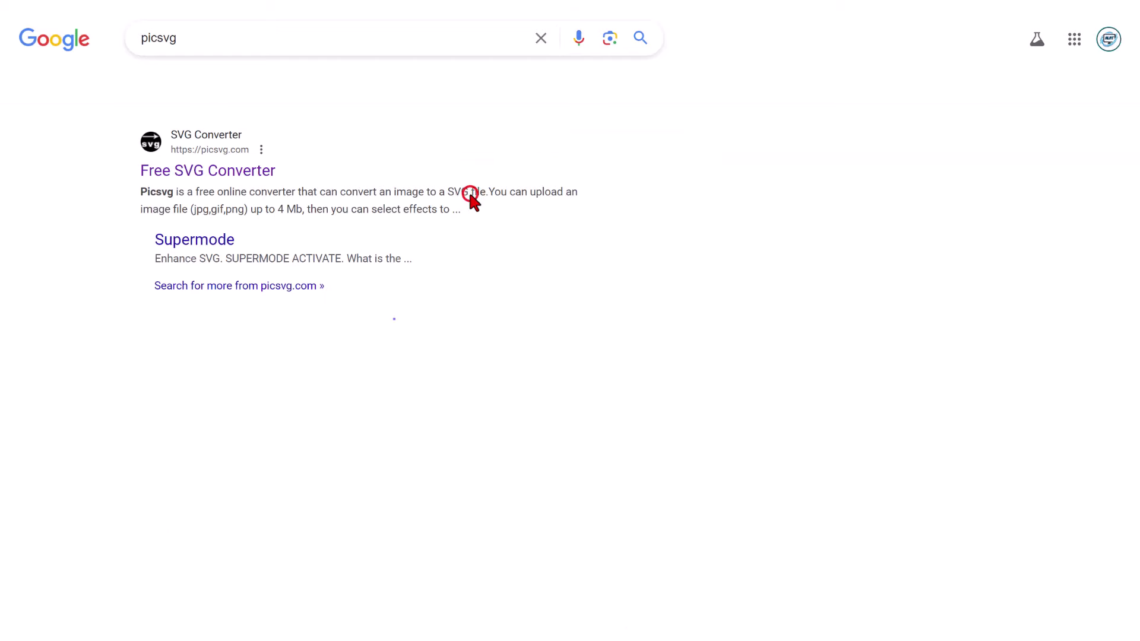
pyautogui.click(156, 177)
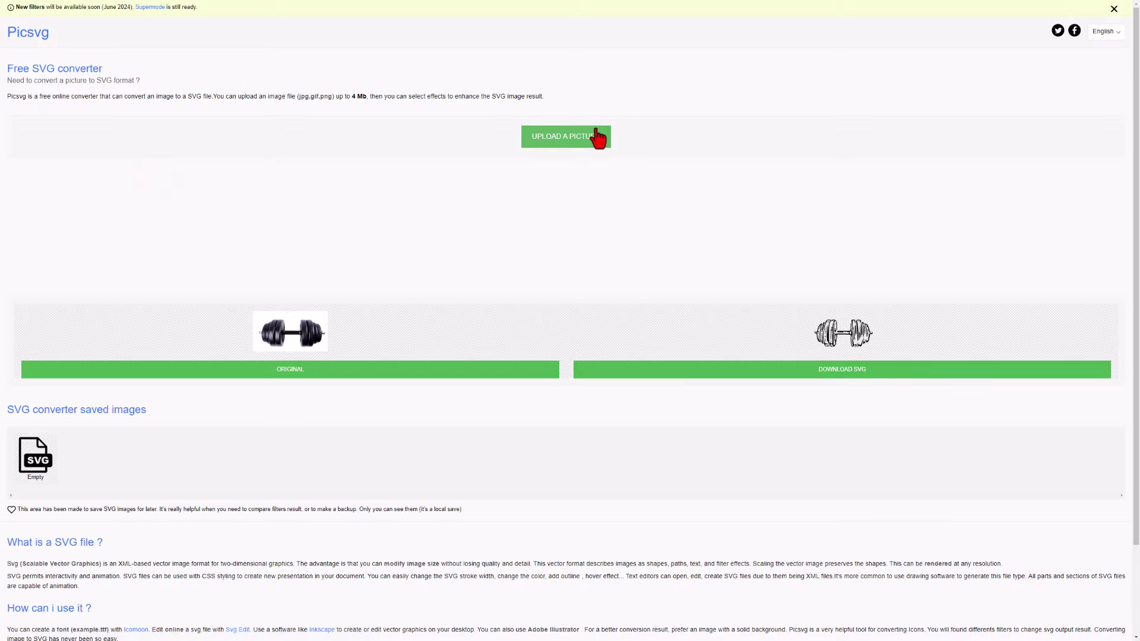
pyautogui.click(582, 135)
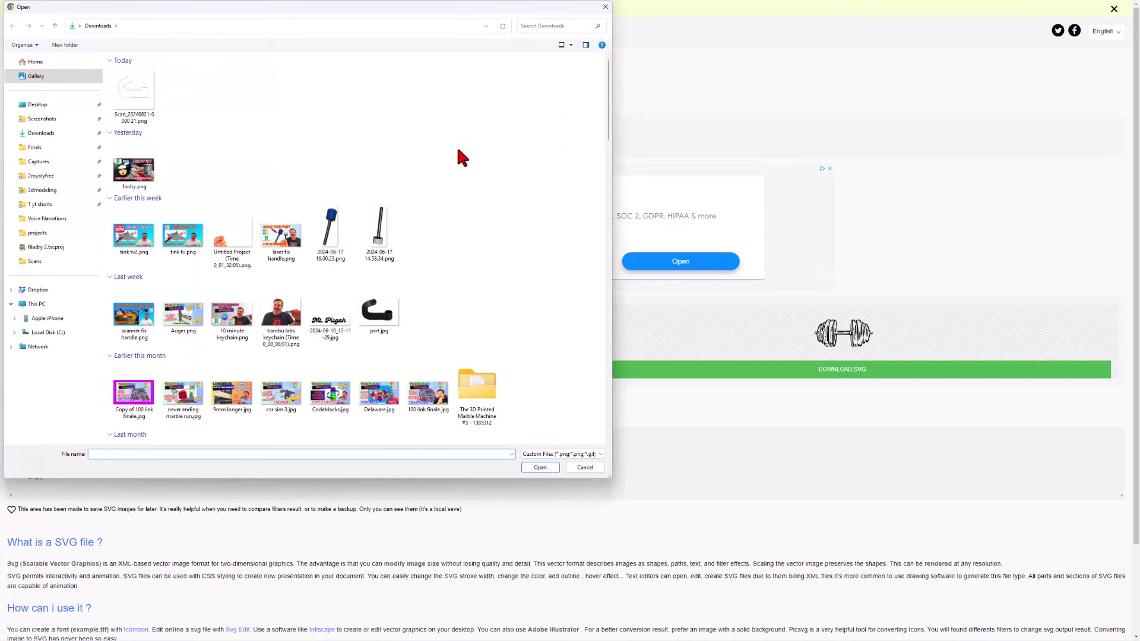
pyautogui.click(134, 211)
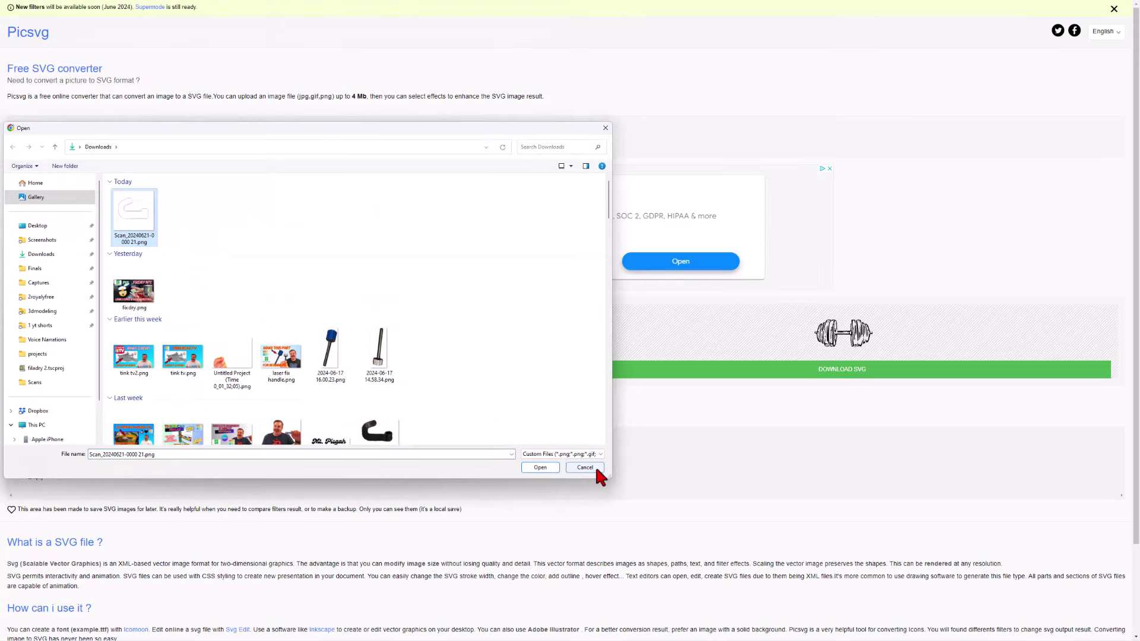
pyautogui.click(540, 468)
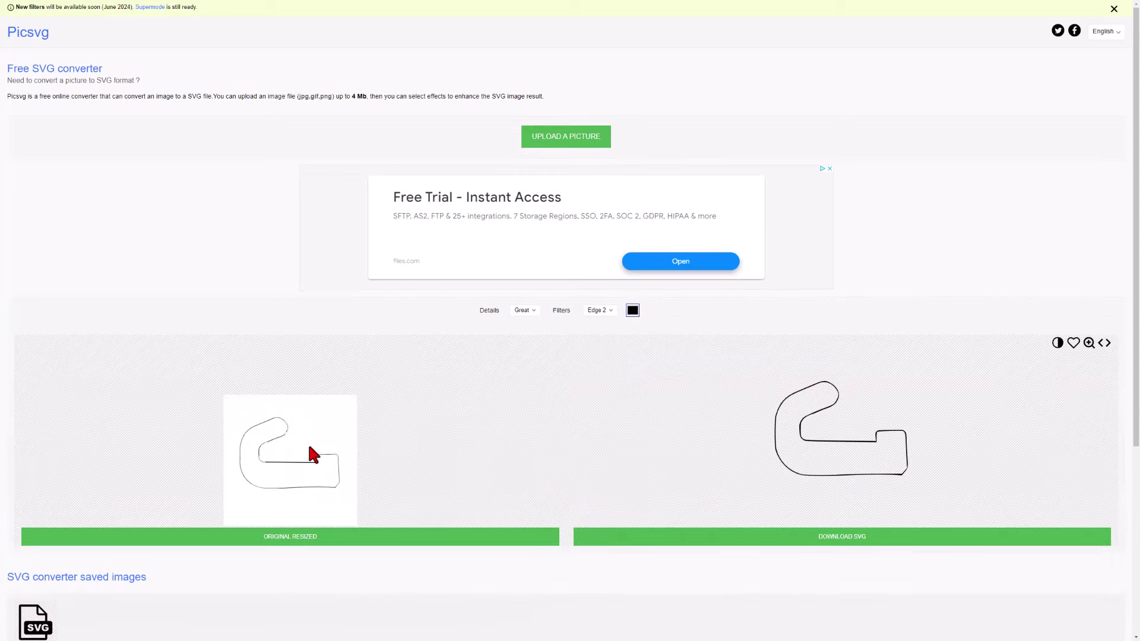
# - Compare the Internal 1, Internal 2, Edge 1 and Edge 2 filters, then settle on Edge 1
pyautogui.click(594, 313)
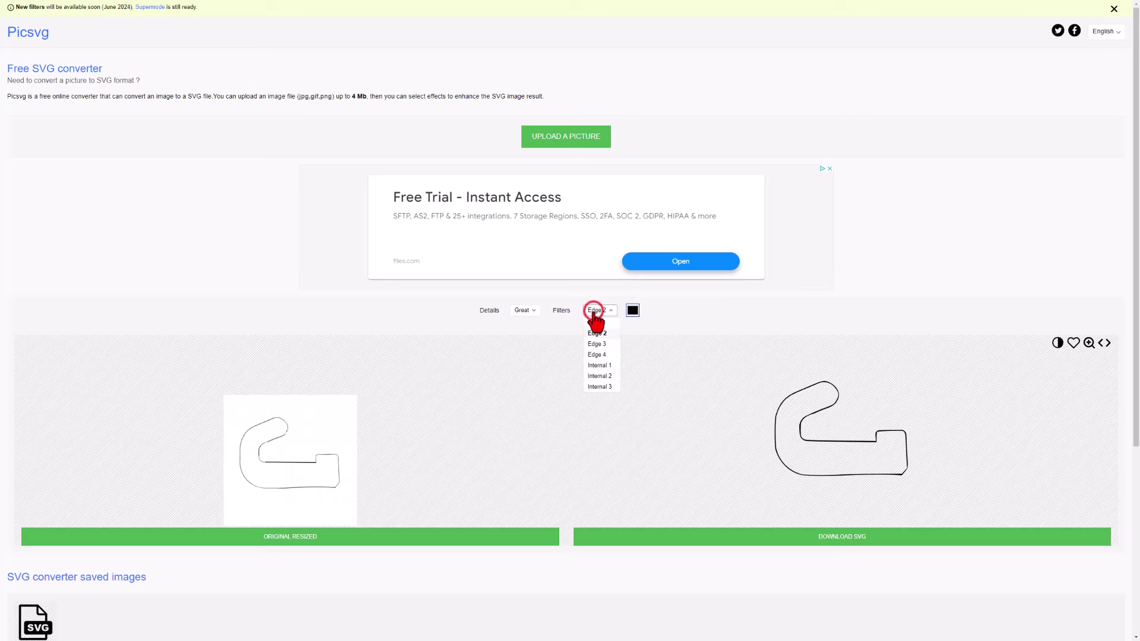
pyautogui.click(592, 374)
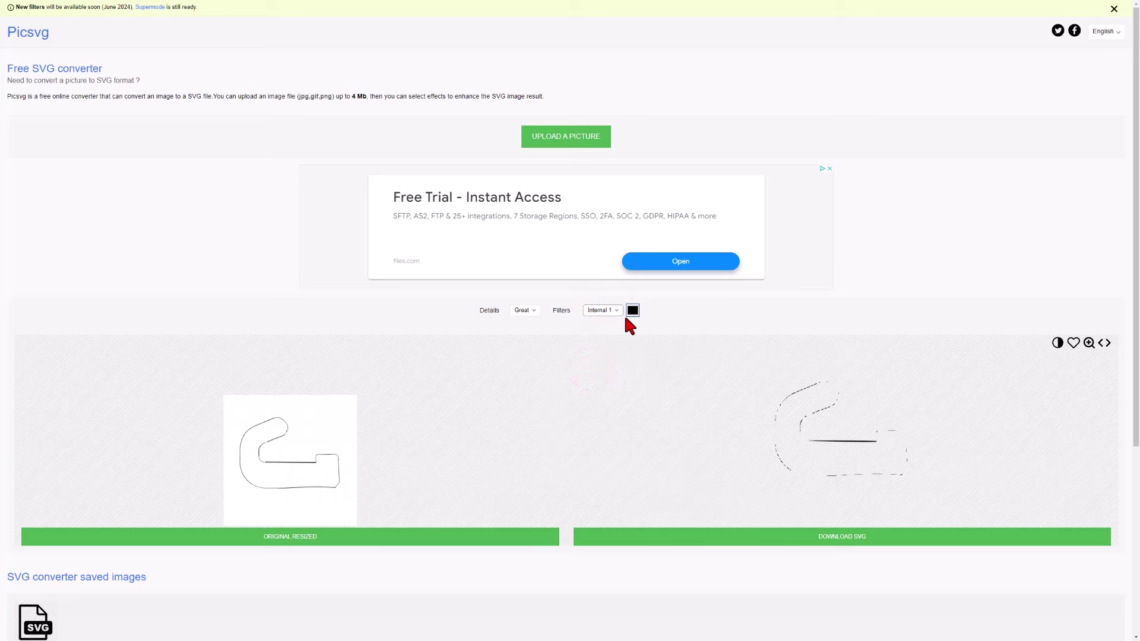
pyautogui.click(613, 309)
pyautogui.click(599, 380)
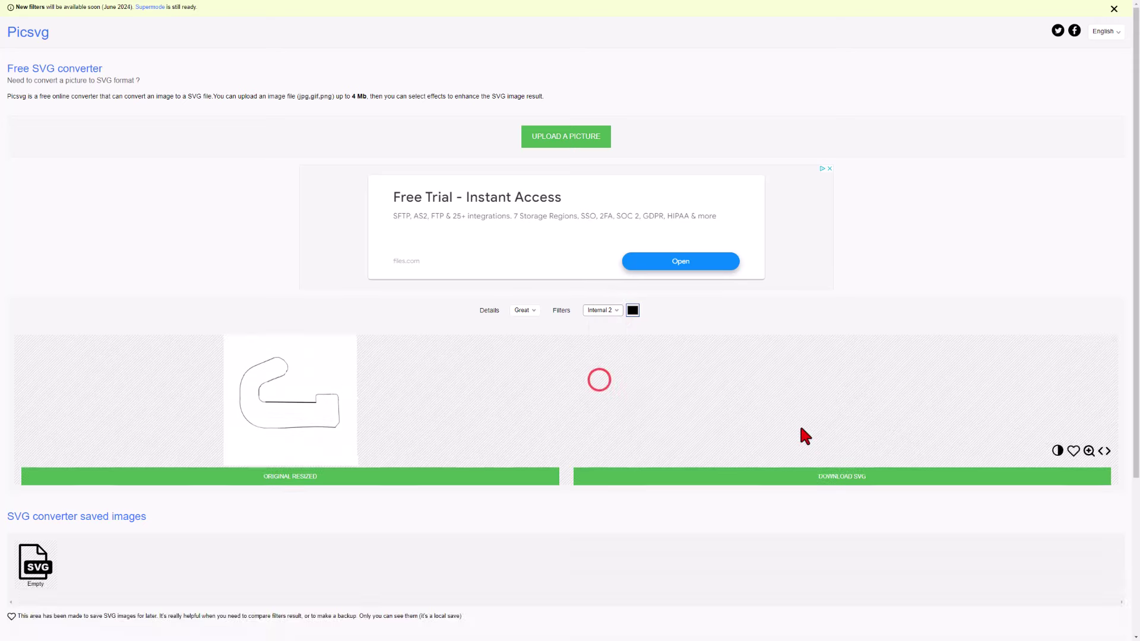
pyautogui.click(598, 311)
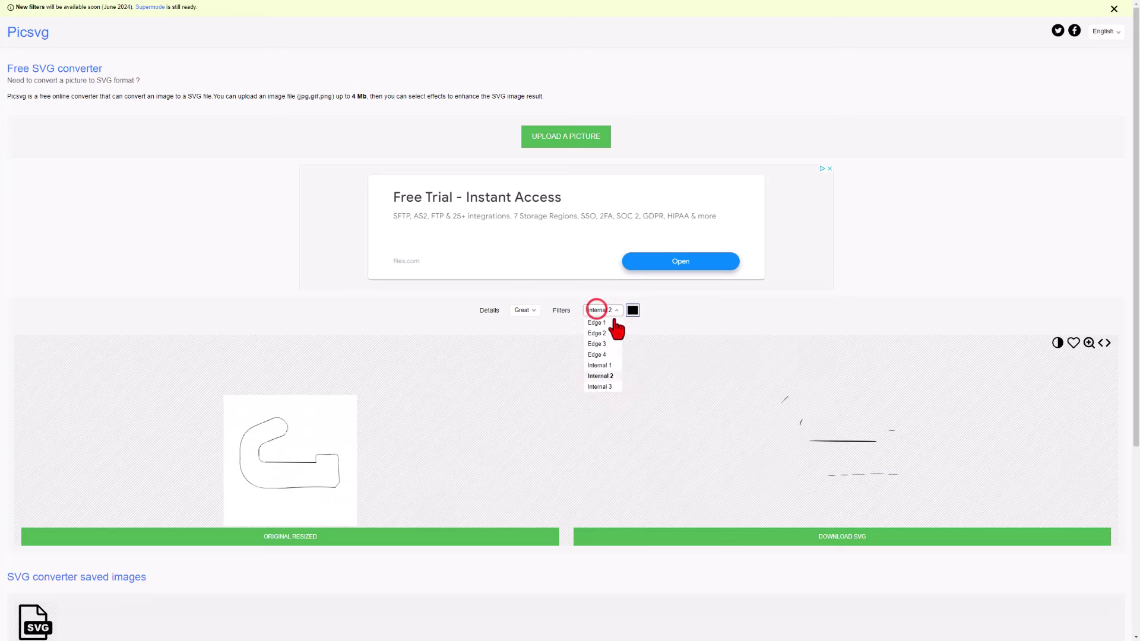
pyautogui.click(614, 323)
pyautogui.click(611, 310)
pyautogui.click(596, 333)
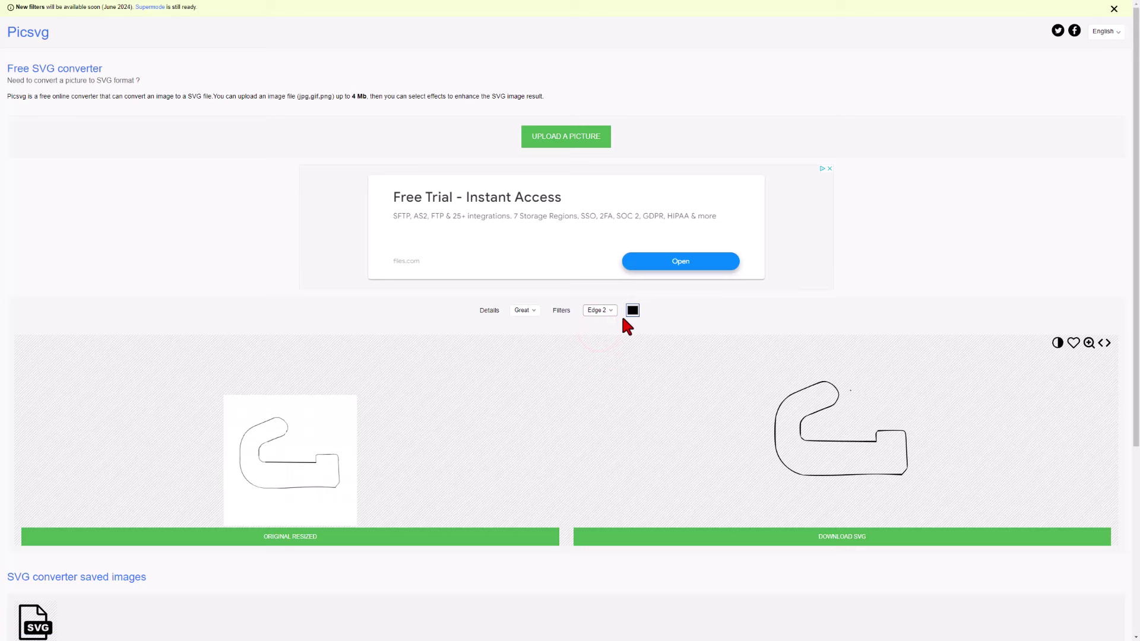
pyautogui.click(603, 323)
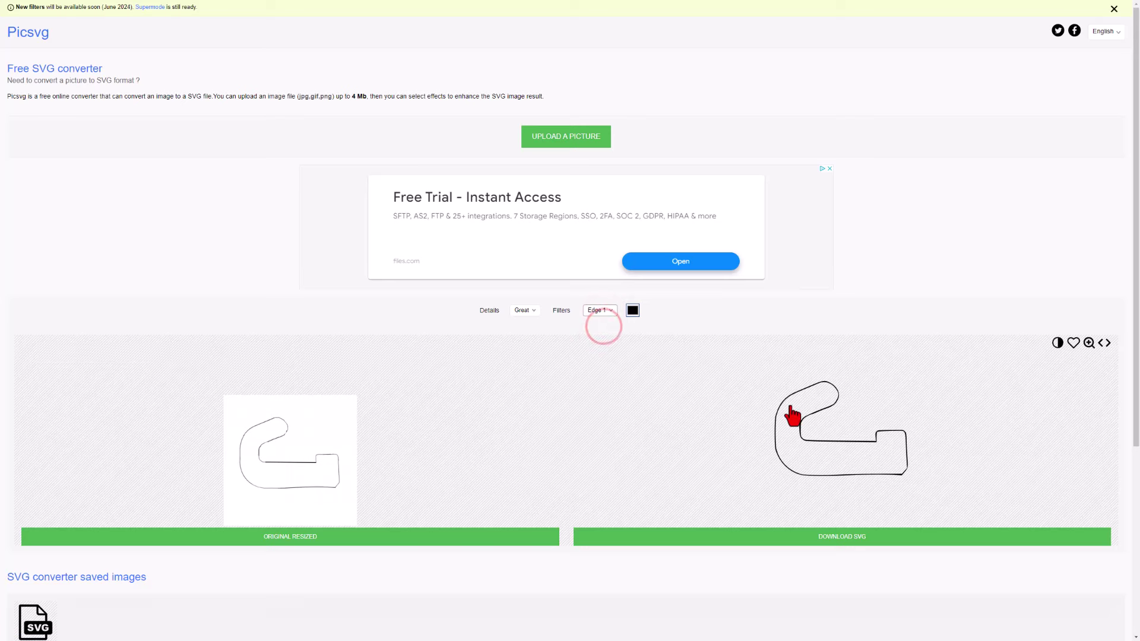
# - Download the Edge 1 SVG to Downloads based on the hinge tub name, saving hinge tub2.svg
pyautogui.click(811, 539)
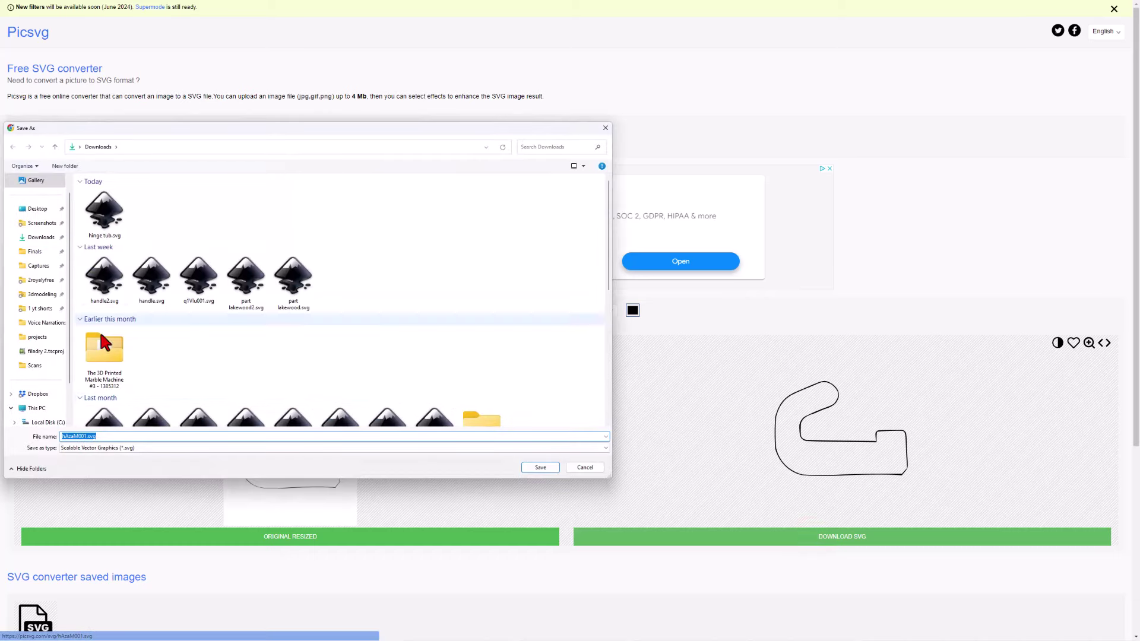
pyautogui.click(104, 213)
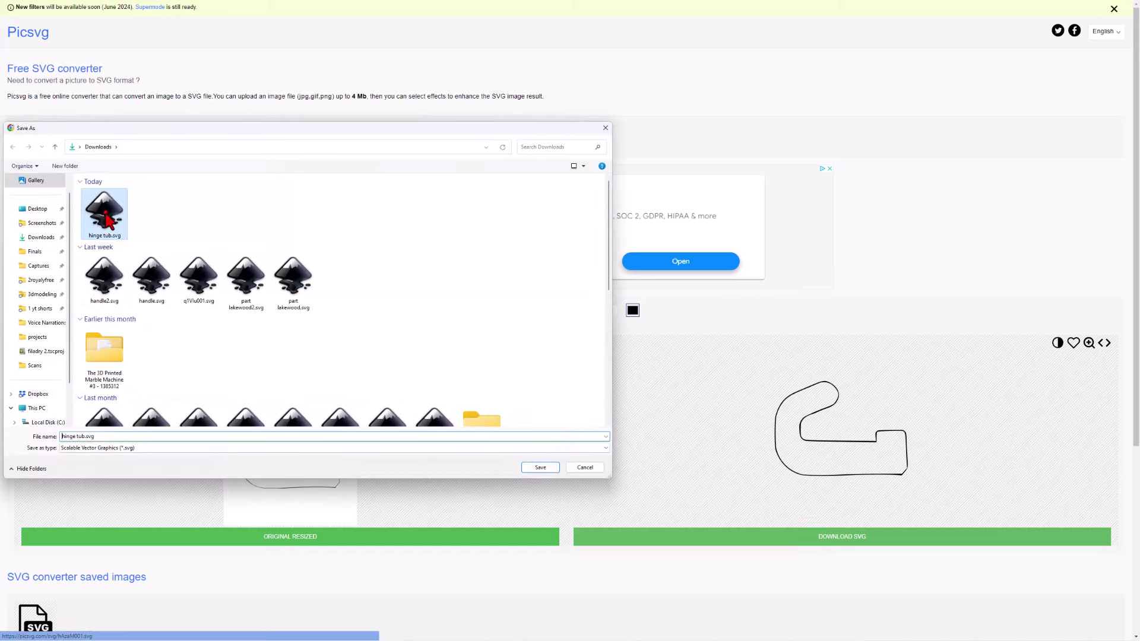
pyautogui.click(82, 437)
pyautogui.click(82, 436)
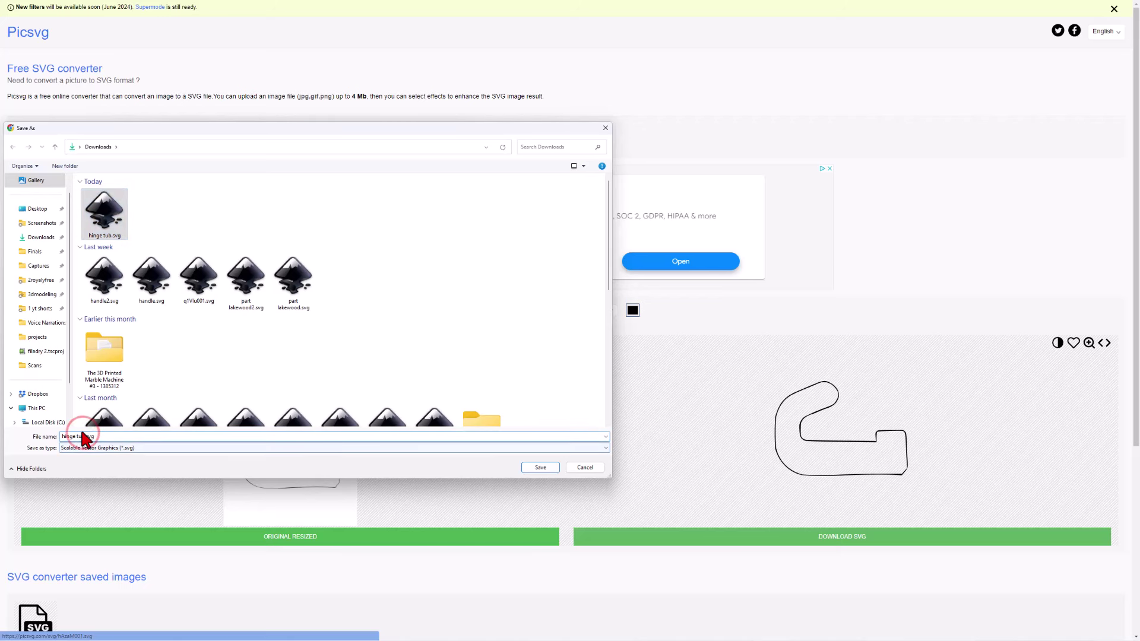
pyautogui.click(82, 437)
pyautogui.click(93, 448)
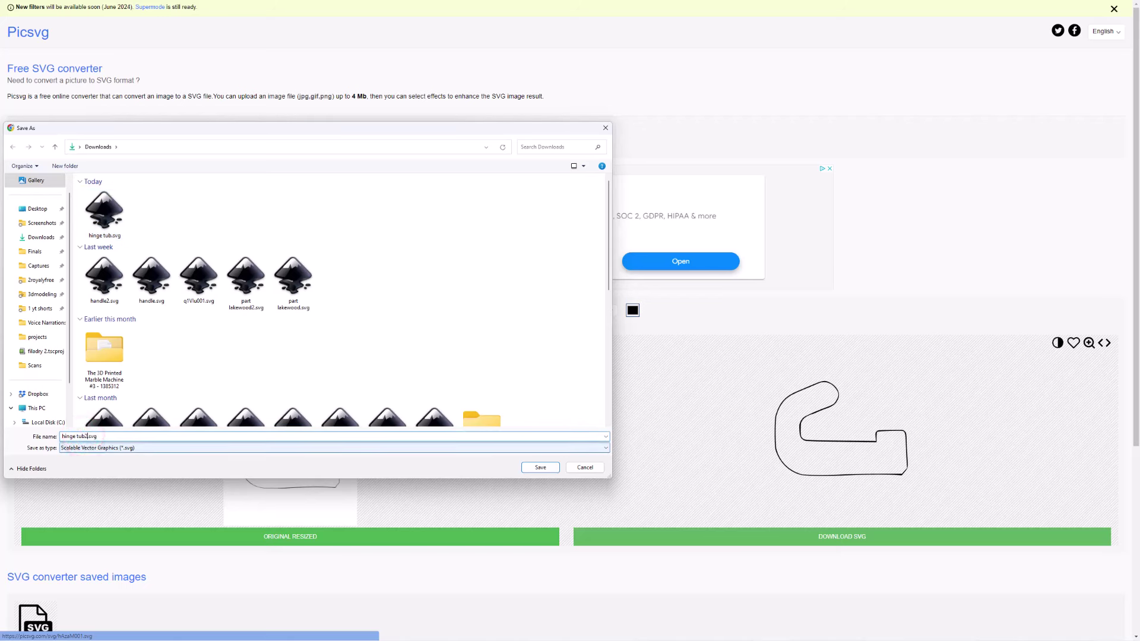
pyautogui.click(534, 468)
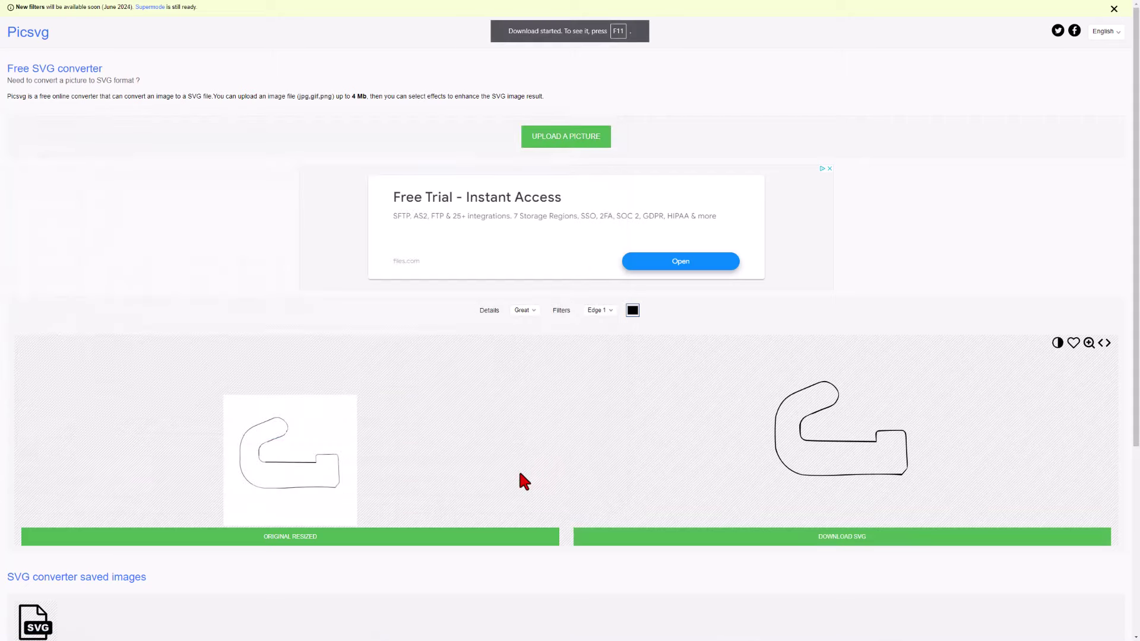
# - Open the lakewood part design in the 3D editor and orbit to face the hook and pegs
pyautogui.hotkey('ctrl', 'Tab')
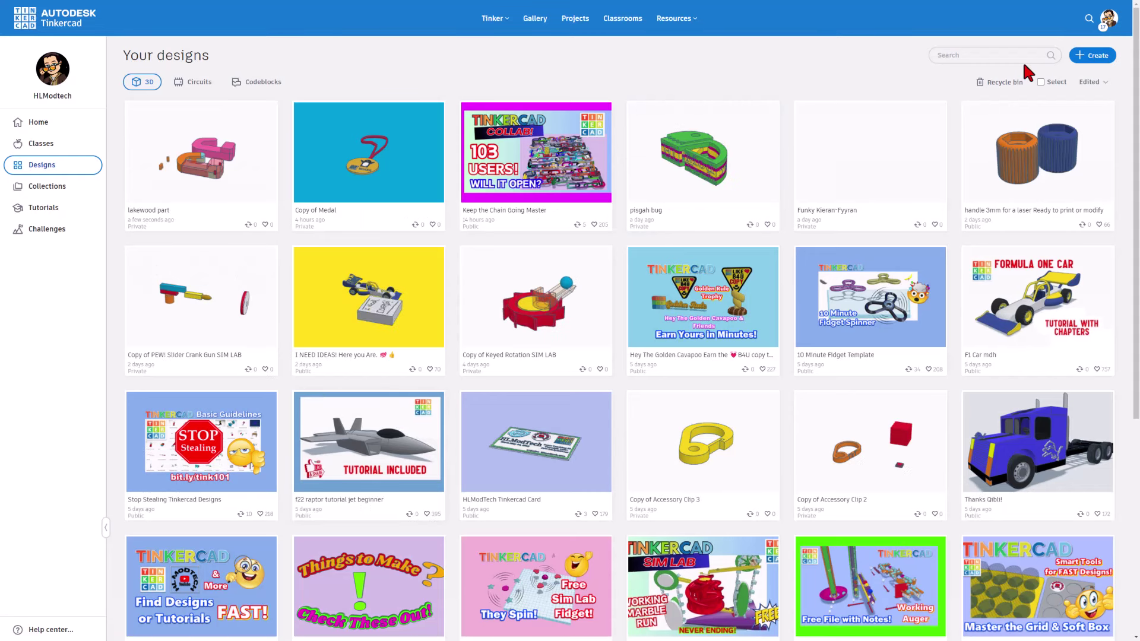
pyautogui.click(1095, 59)
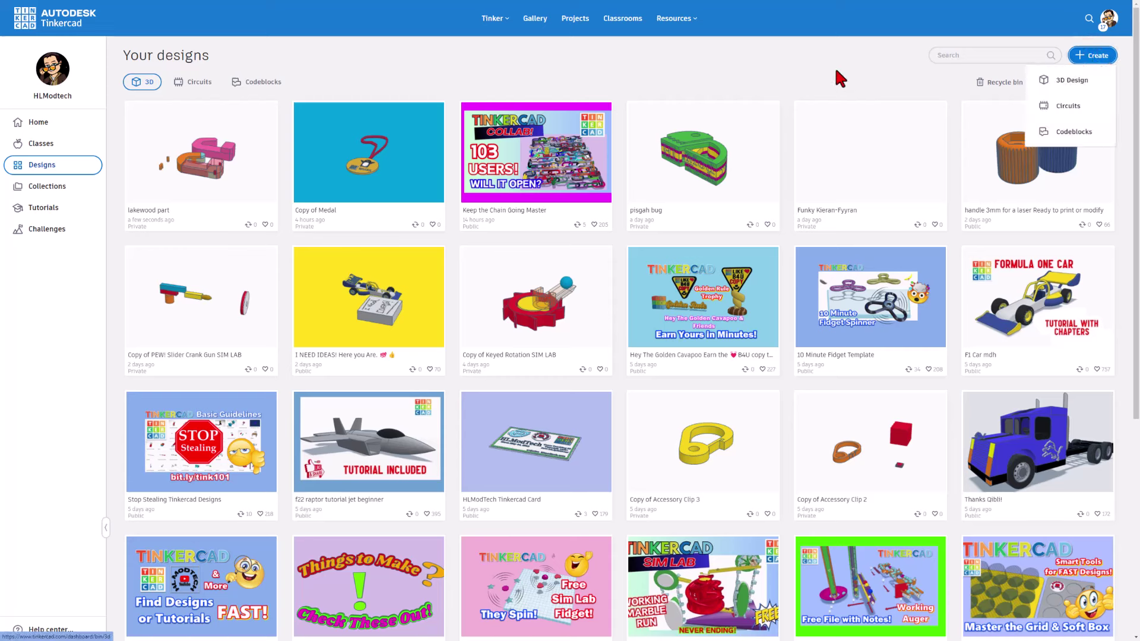
pyautogui.click(781, 67)
pyautogui.moveTo(216, 148)
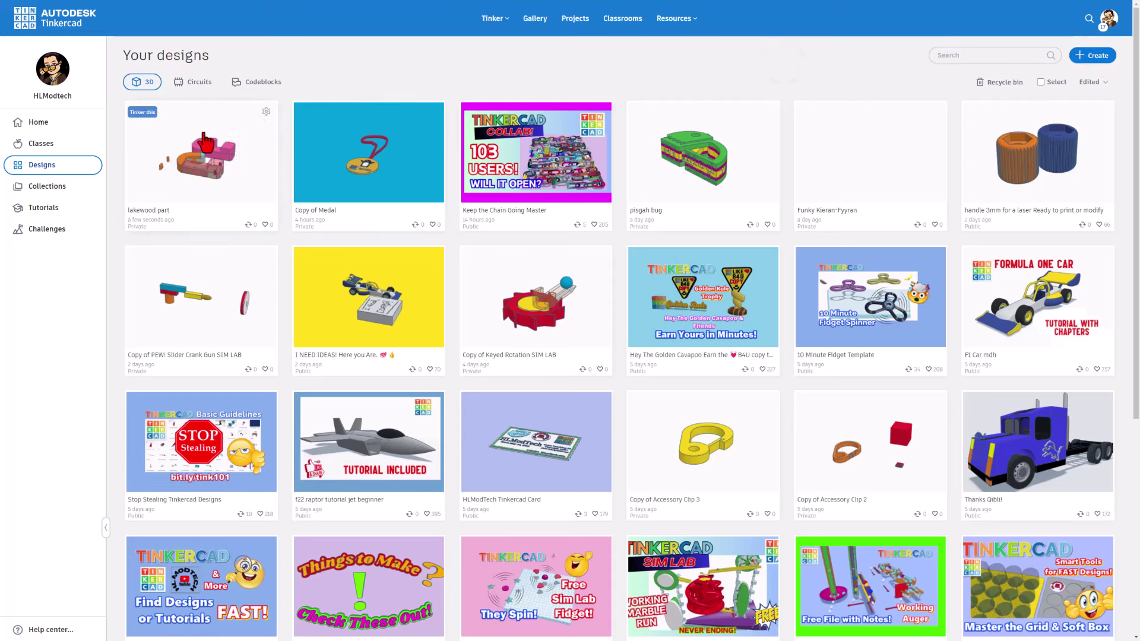
pyautogui.click(143, 113)
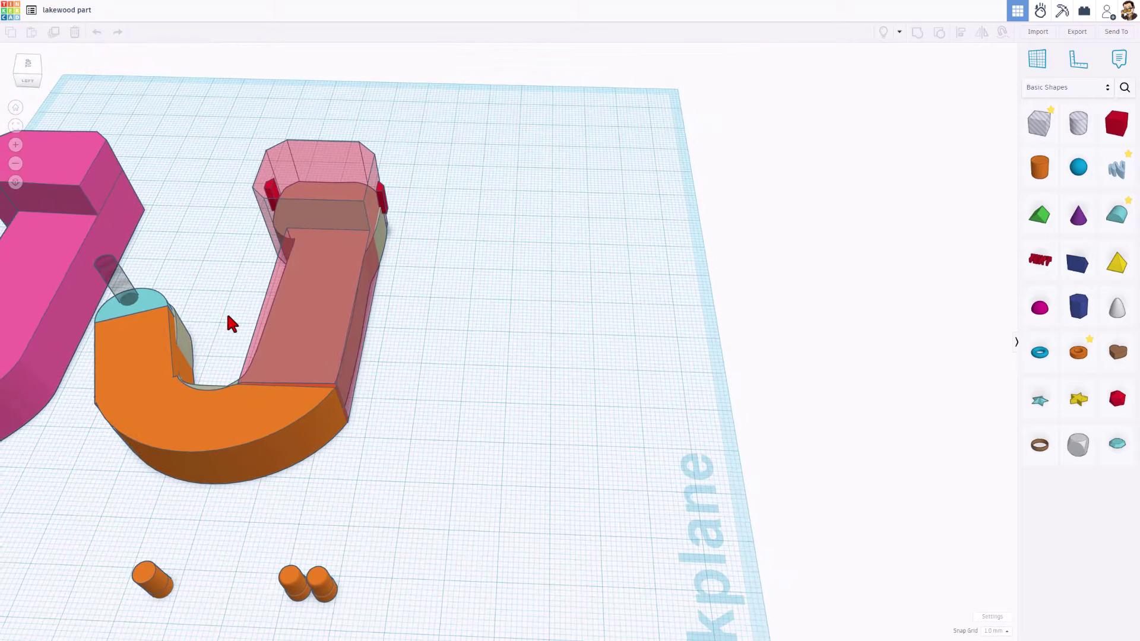
pyautogui.moveTo(372, 300); pyautogui.dragTo(263, 426, button='right')
pyautogui.moveTo(325, 395); pyautogui.dragTo(351, 385, button='right')
pyautogui.moveTo(556, 334); pyautogui.dragTo(581, 355, button='right')
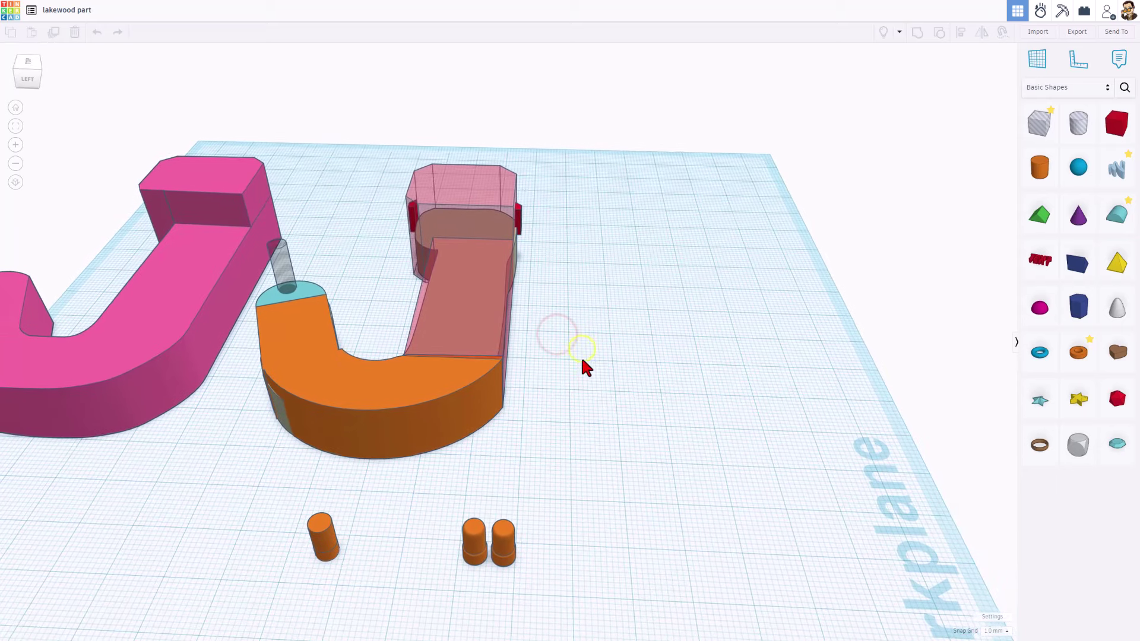
# - Import hinge tub2.svg into the scene with its width set to 79
pyautogui.click(1037, 34)
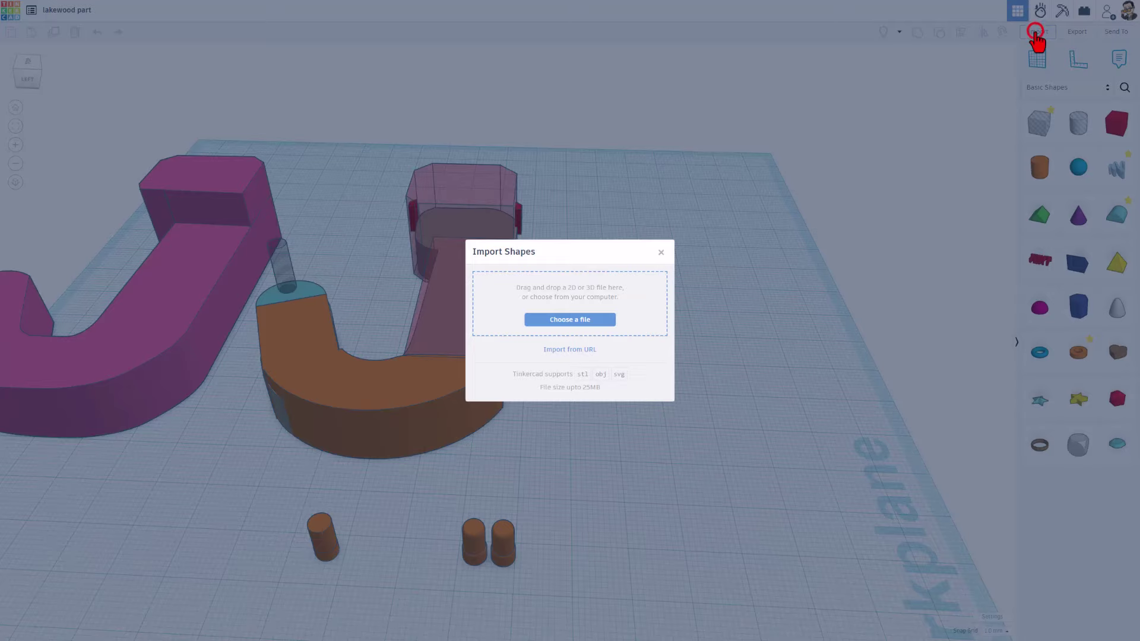
pyautogui.click(561, 320)
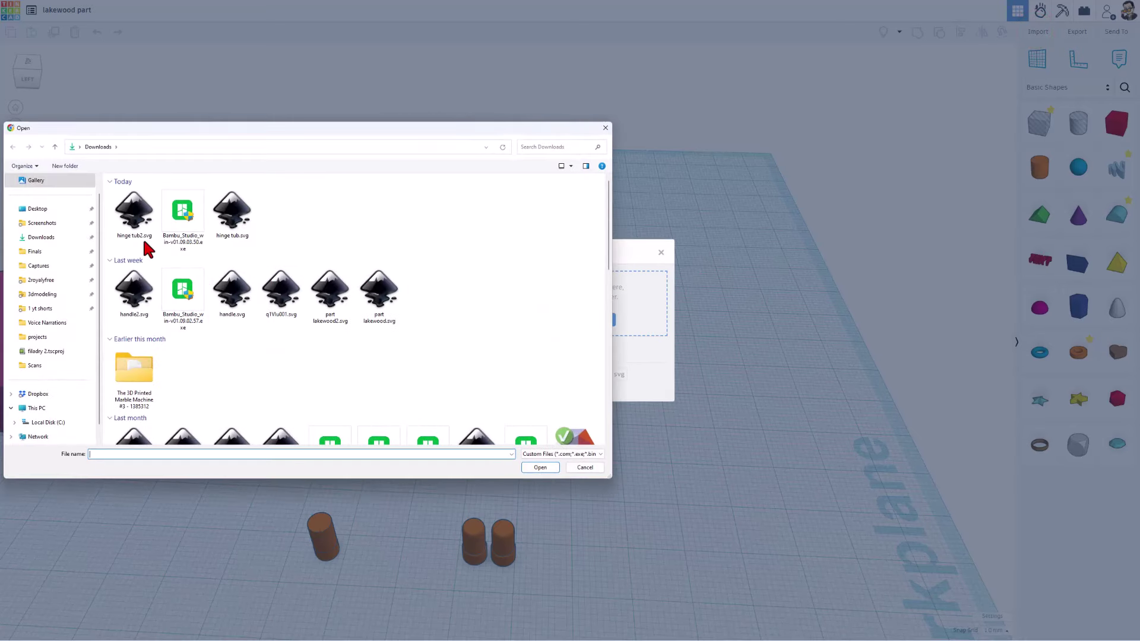
pyautogui.click(130, 209)
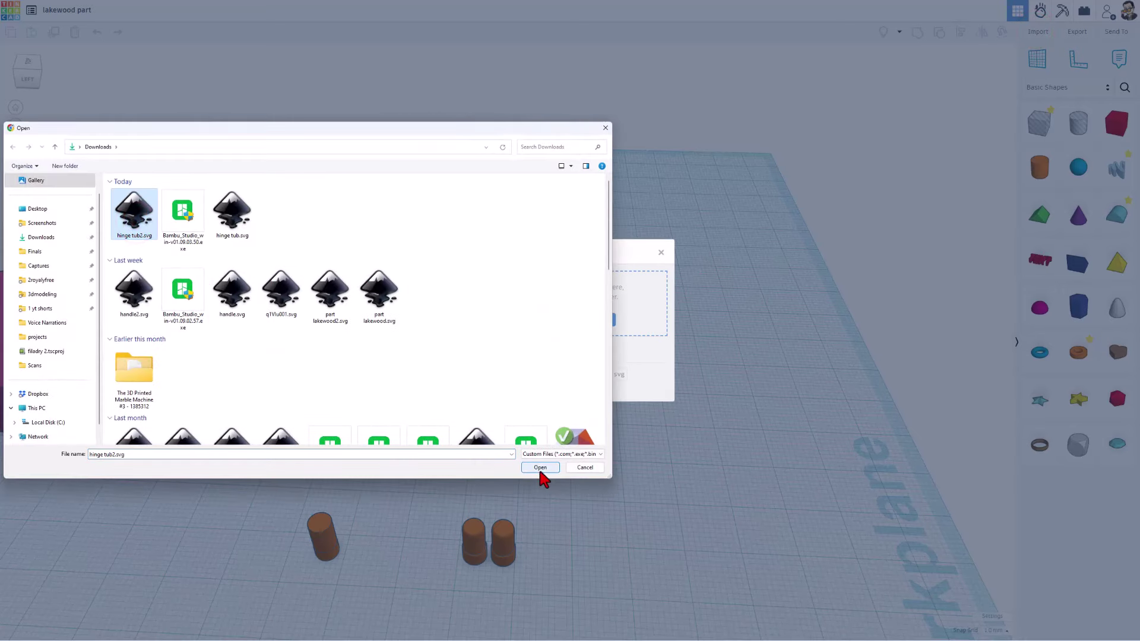
pyautogui.click(540, 468)
pyautogui.click(552, 309)
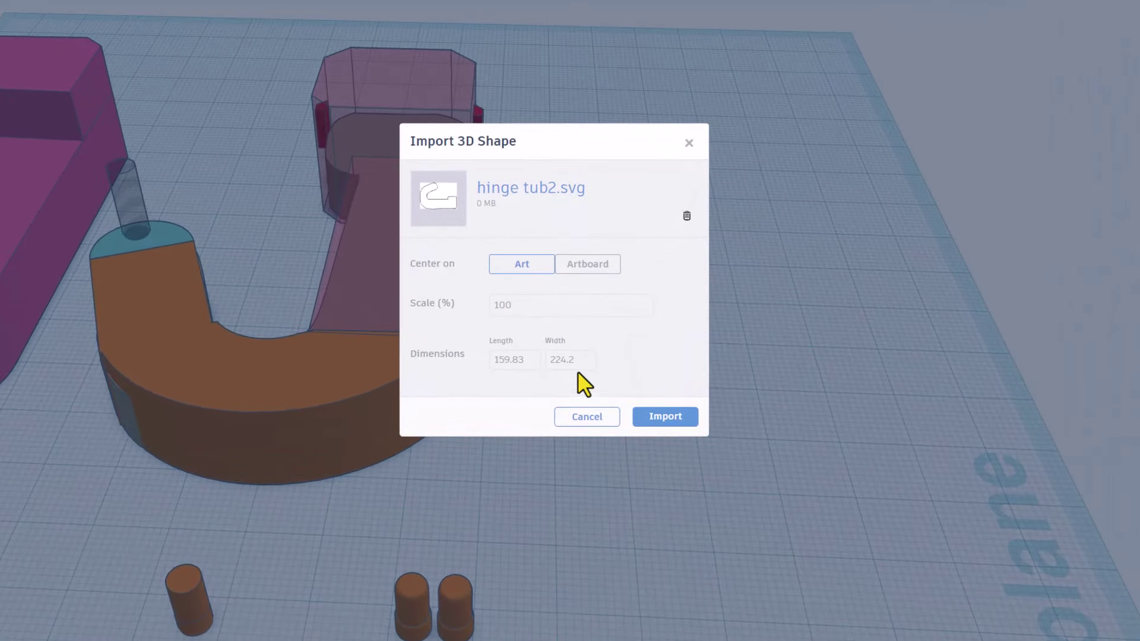
pyautogui.doubleClick(579, 360)
pyautogui.write('79.7')
pyautogui.click(646, 419)
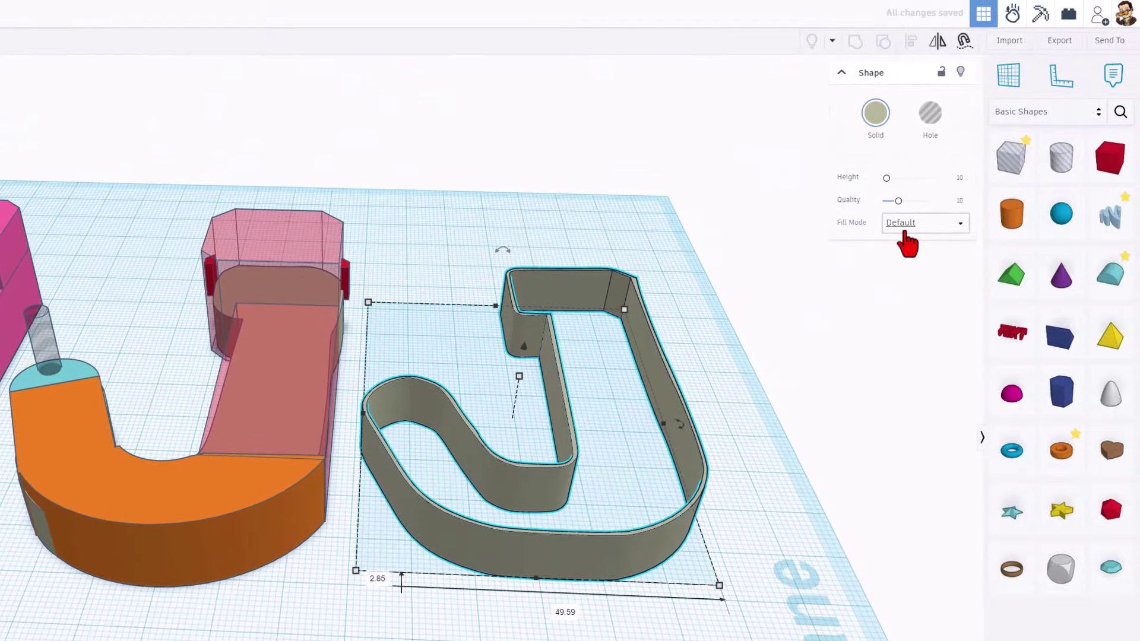
# - Fill the imported J outline as a solid Silhouette and check the orange hook's height
pyautogui.click(905, 233)
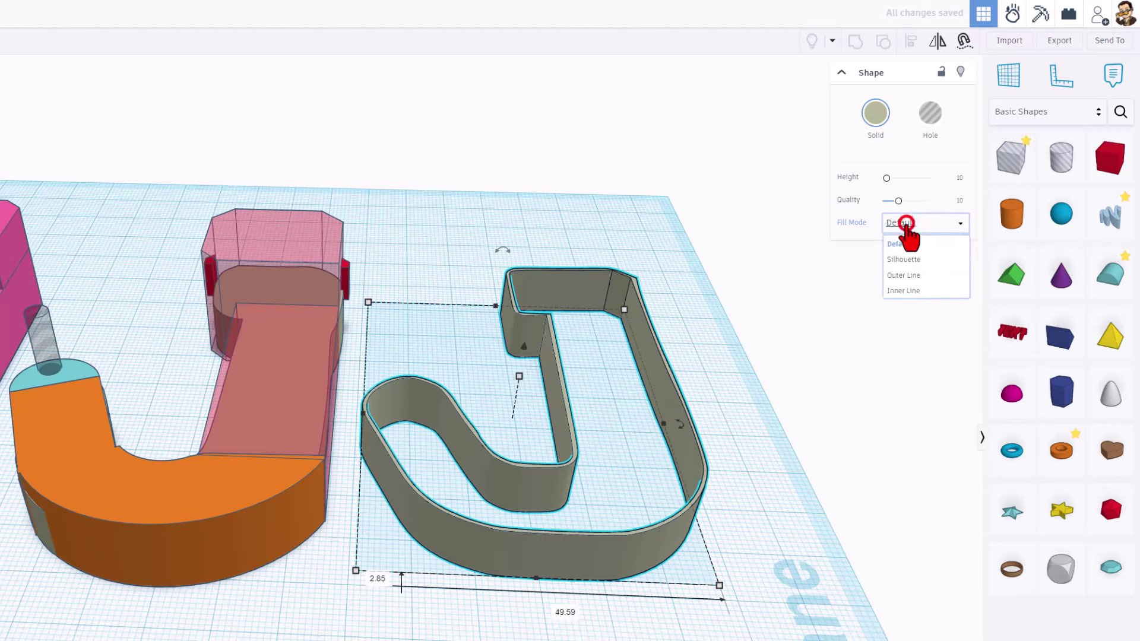
pyautogui.click(905, 261)
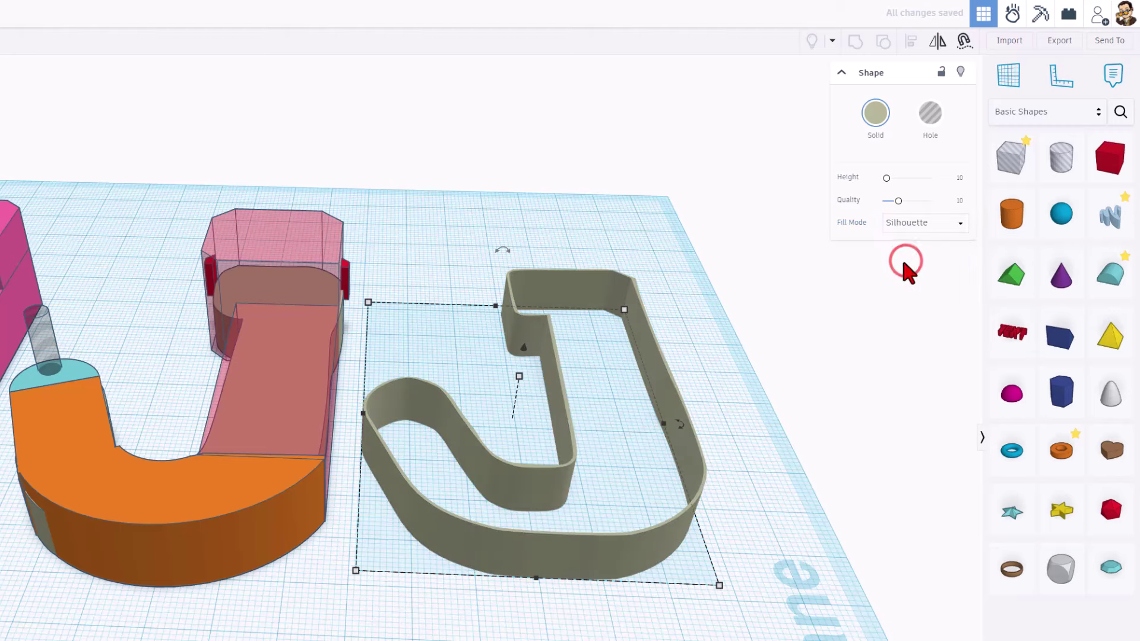
pyautogui.moveTo(901, 273); pyautogui.dragTo(273, 594, button='right')
pyautogui.click(310, 571)
pyautogui.click(250, 486)
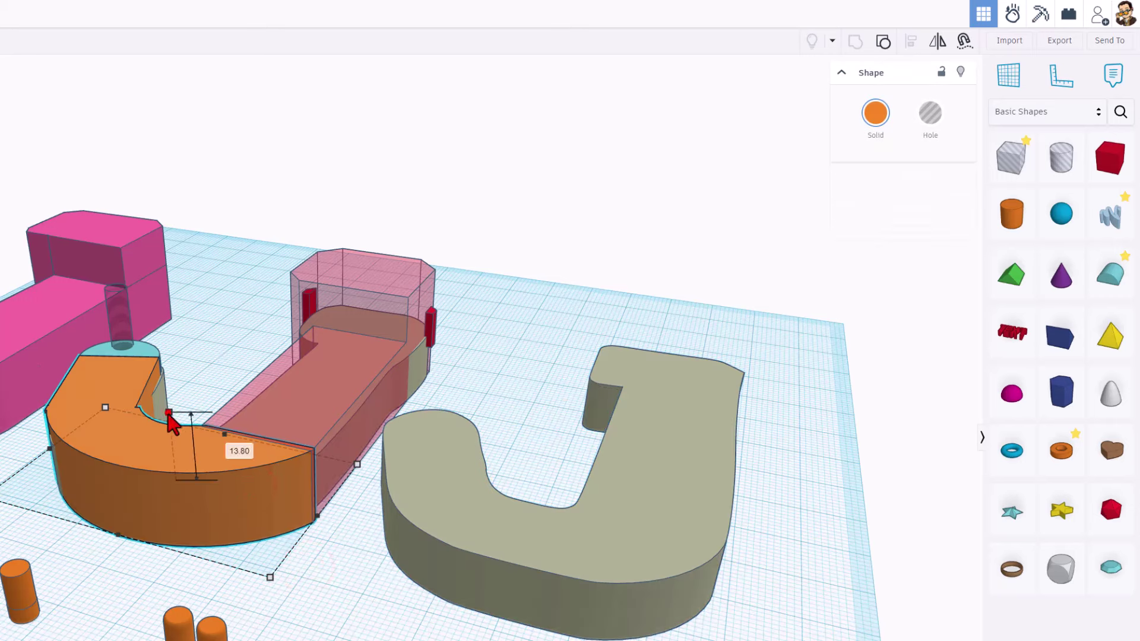
# - Set the J shape's height to 13.80 mm to match the orange hook
pyautogui.click(599, 519)
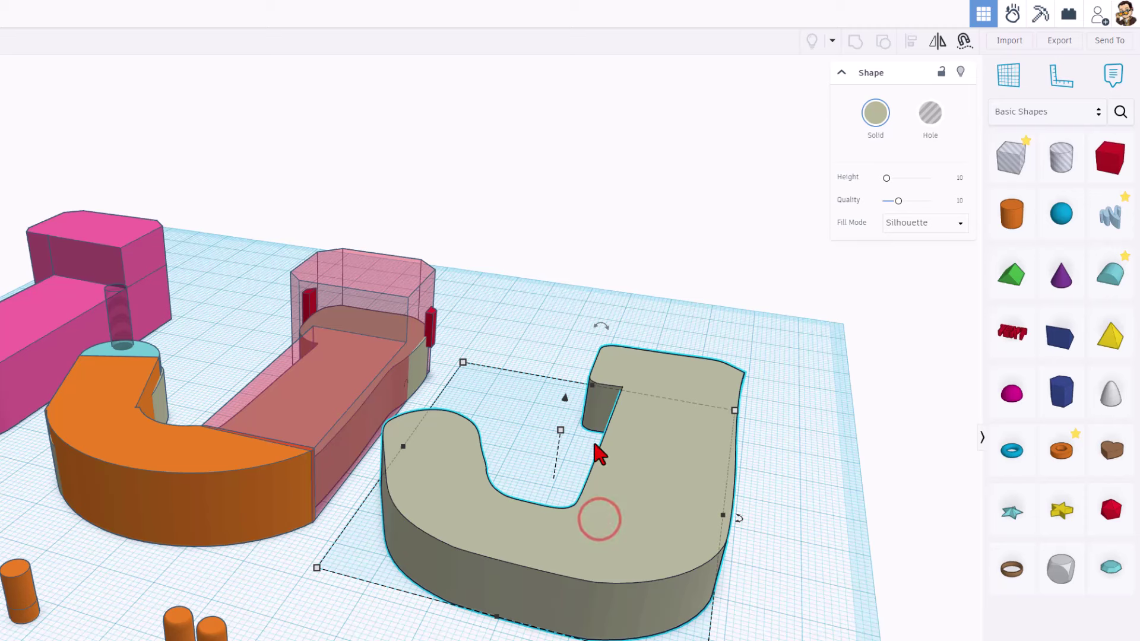
pyautogui.click(560, 430)
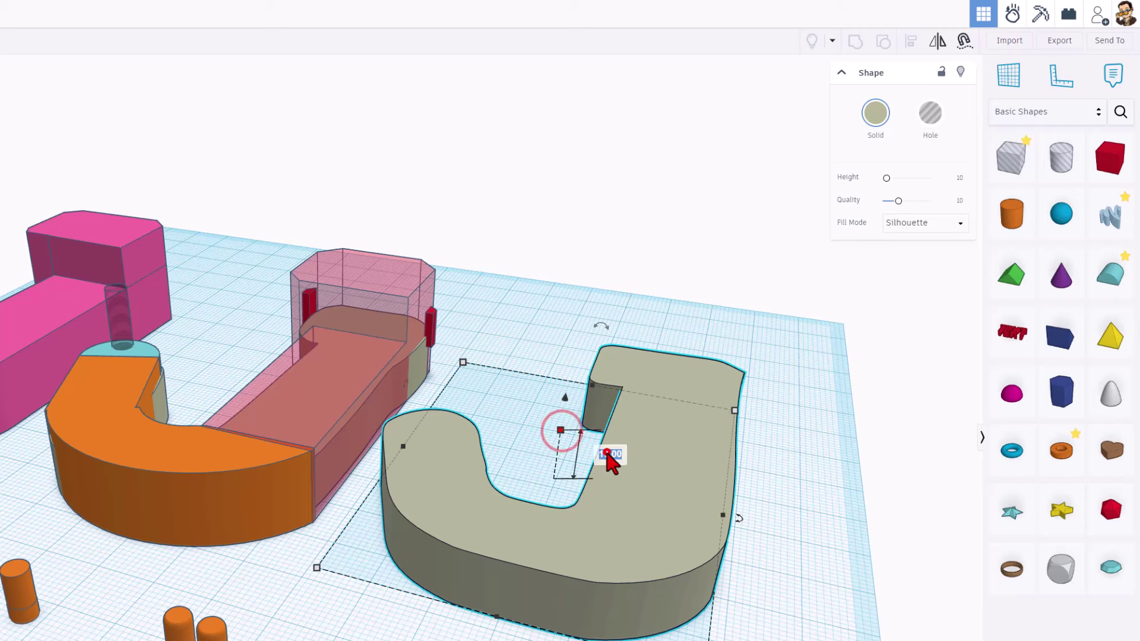
pyautogui.click(605, 453)
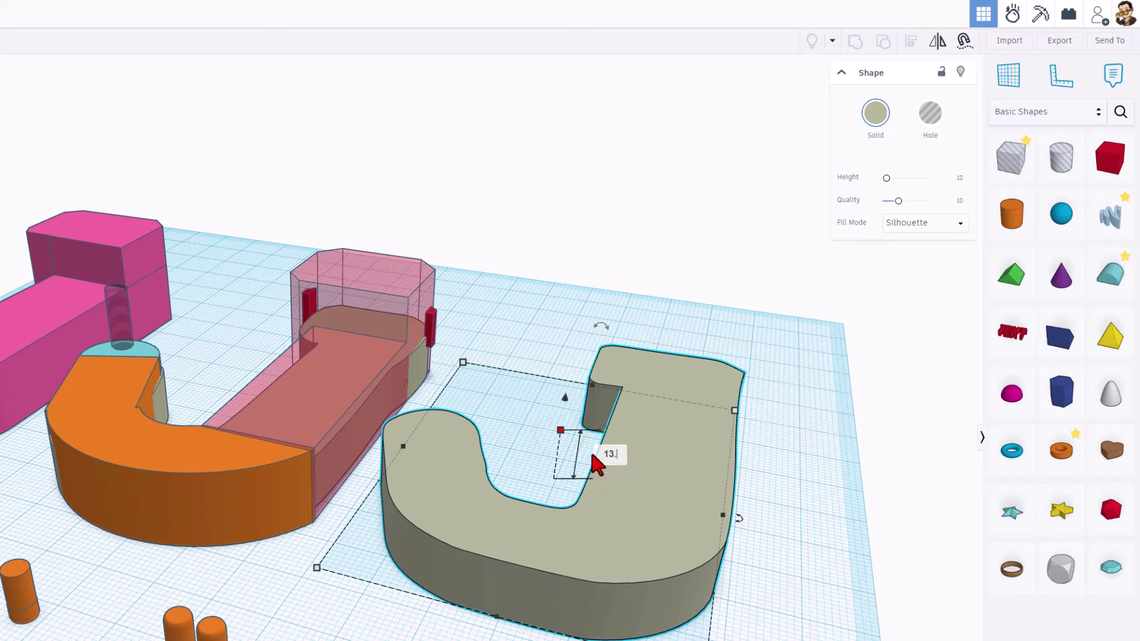
pyautogui.write('13.8')
pyautogui.press('Return')
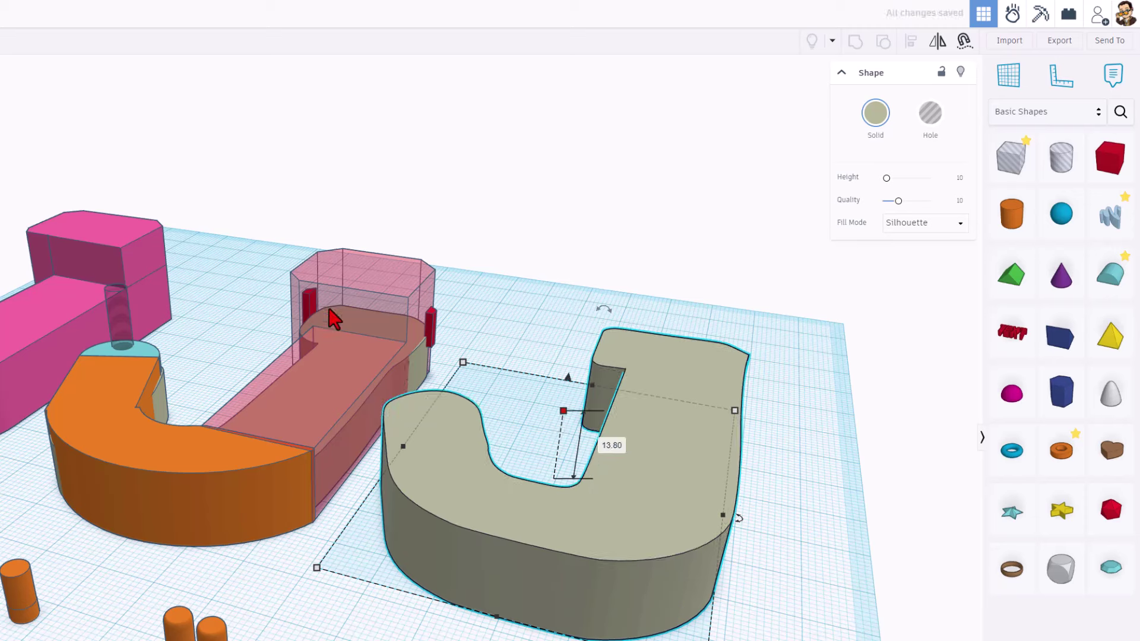
pyautogui.click(681, 482)
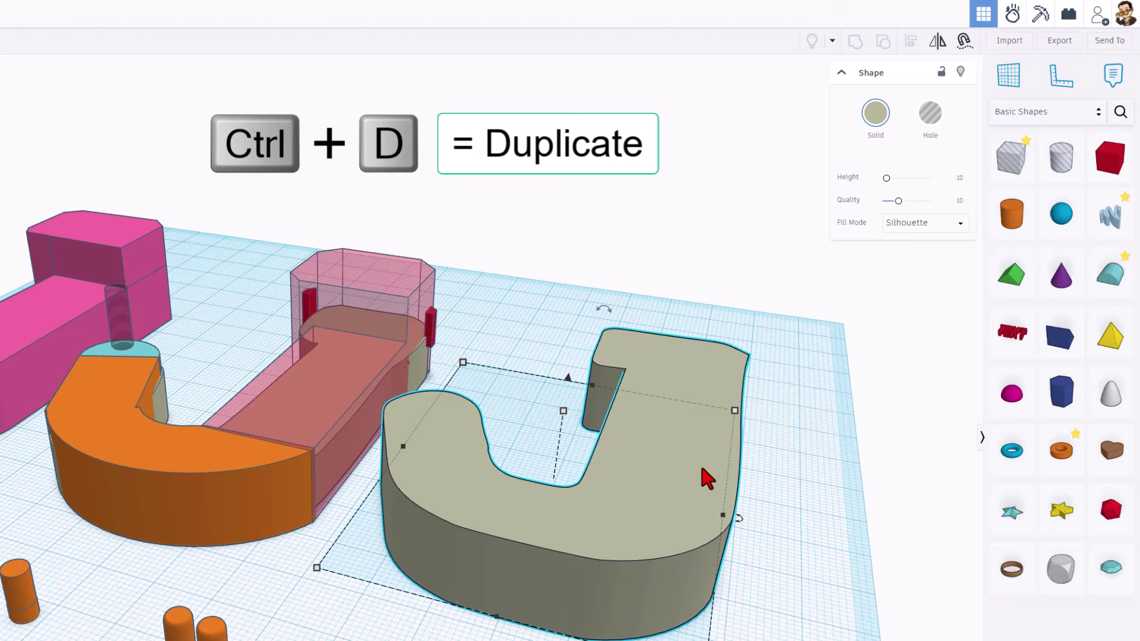
# - Duplicate the J shape and drop the copy onto a workplane on its top face
pyautogui.hotkey('ctrl', 'd')
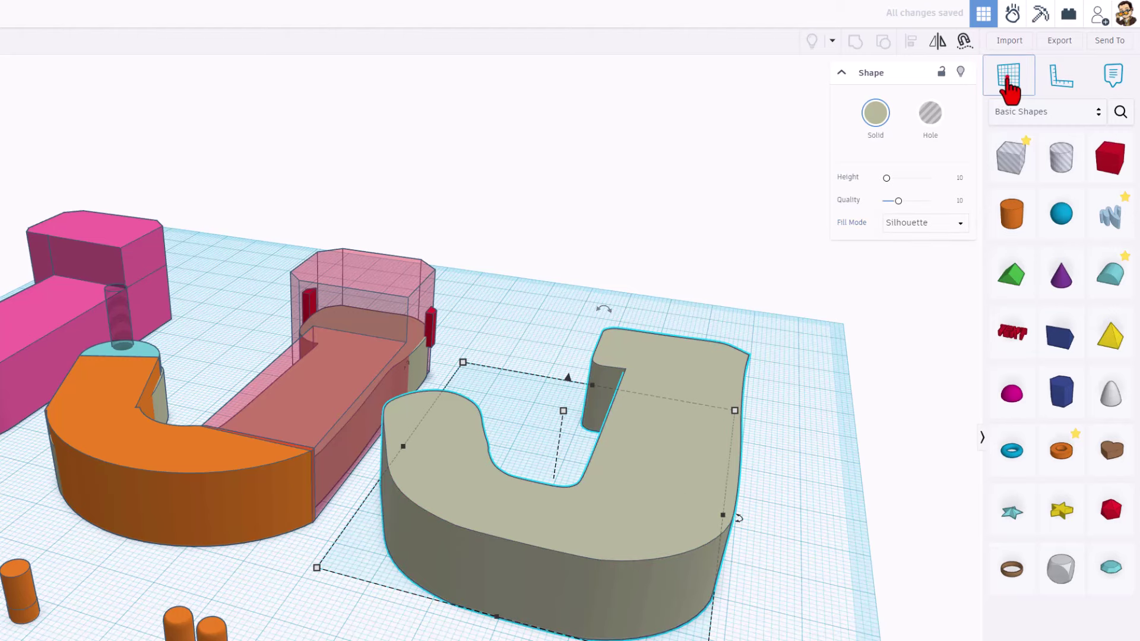
pyautogui.click(1009, 75)
pyautogui.click(676, 382)
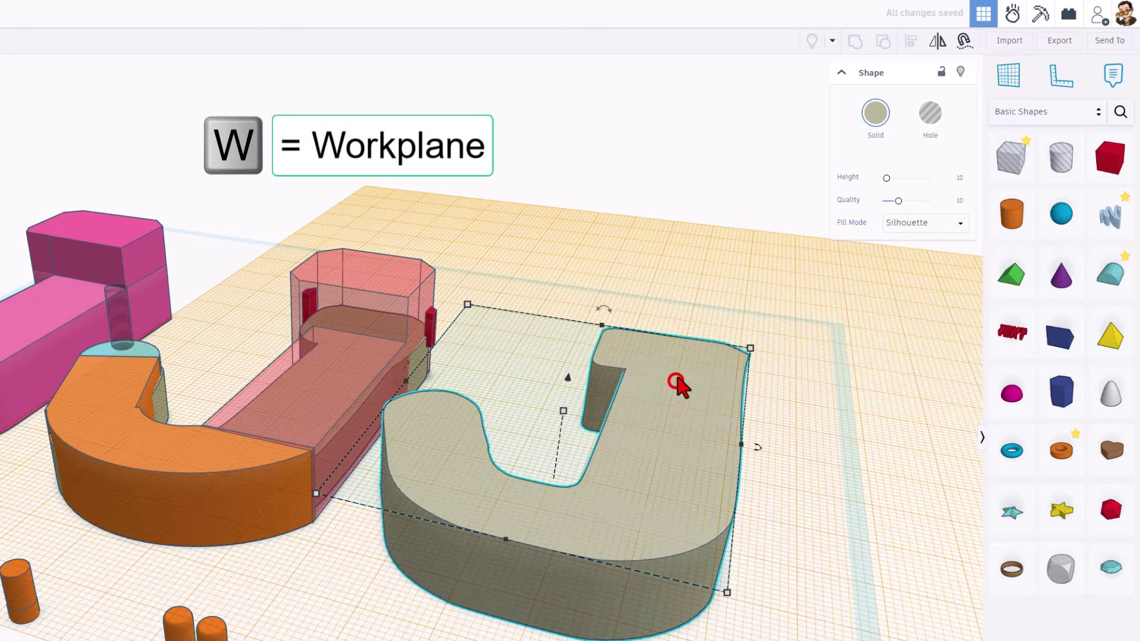
pyautogui.press('d')
pyautogui.click(612, 467)
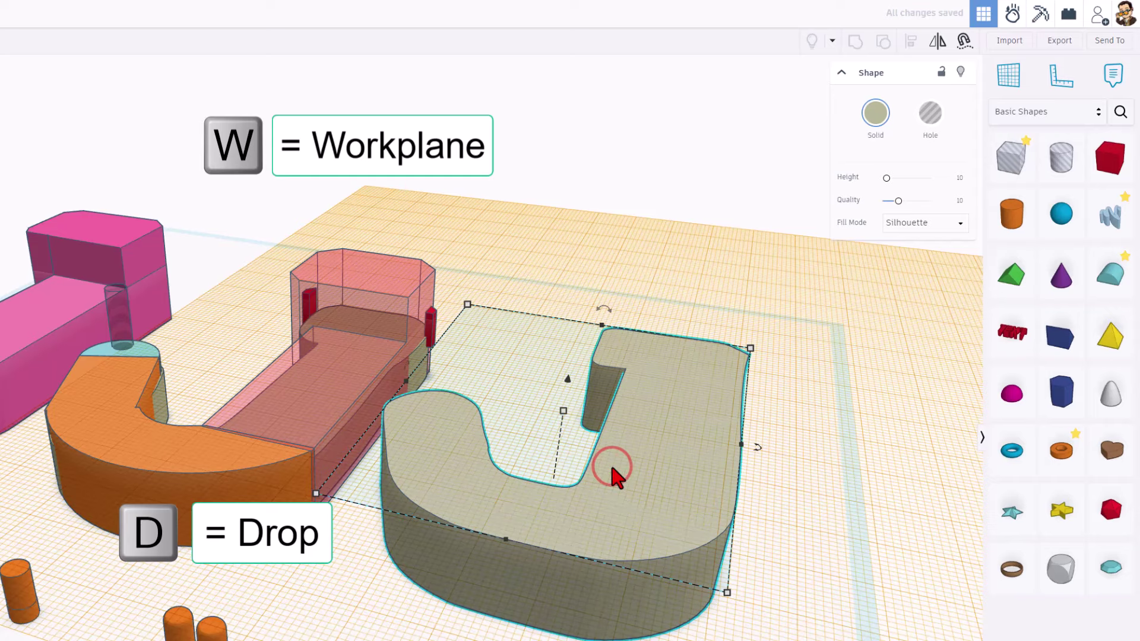
pyautogui.moveTo(585, 490); pyautogui.dragTo(707, 495, button='right')
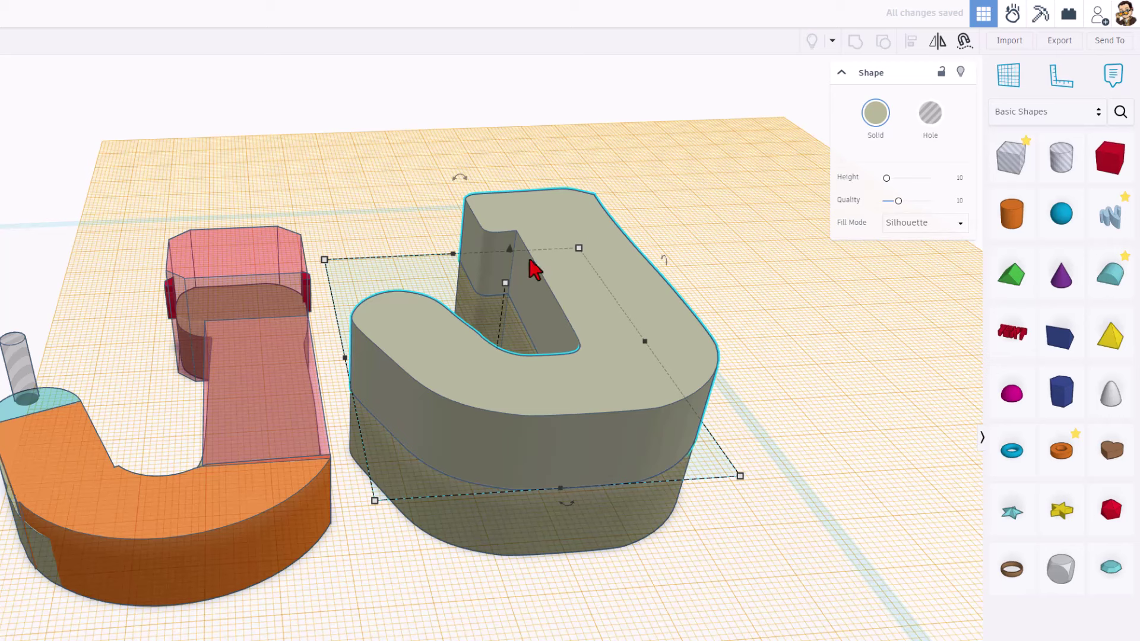
pyautogui.press('w')
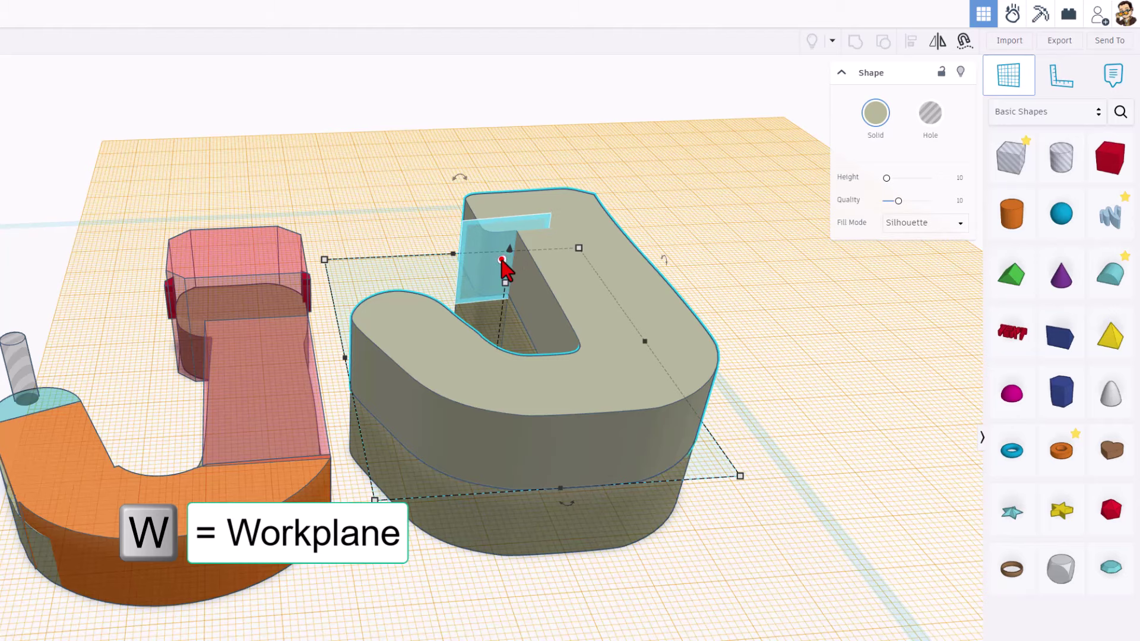
# - Add a box hole on the J's inner-face workplane and widen it across the J
pyautogui.click(502, 262)
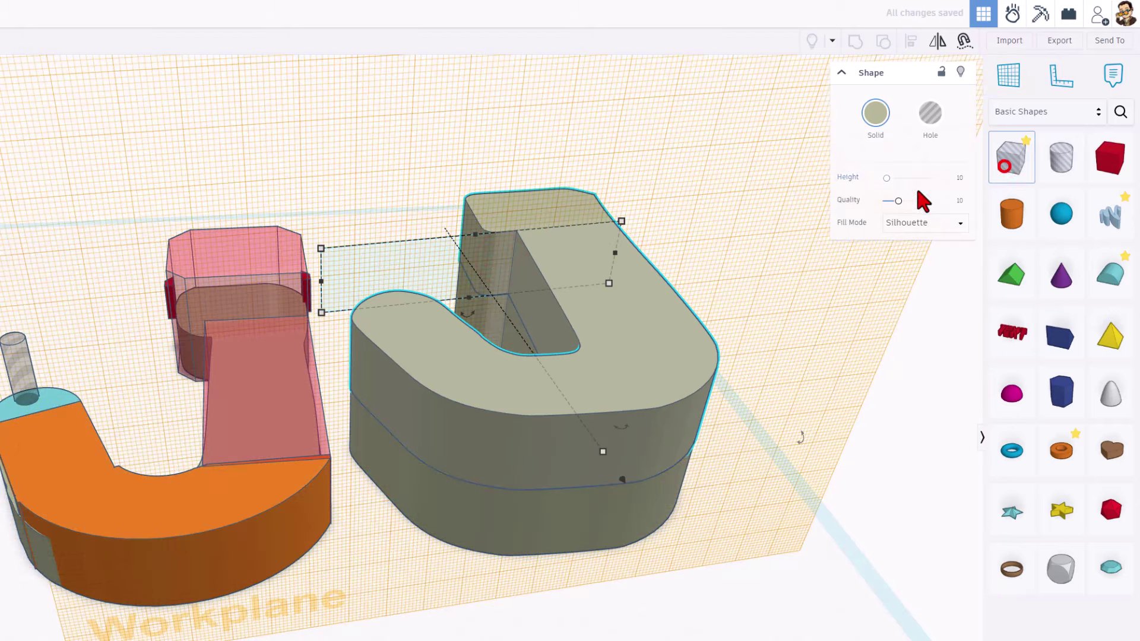
pyautogui.moveTo(923, 202); pyautogui.dragTo(507, 268)
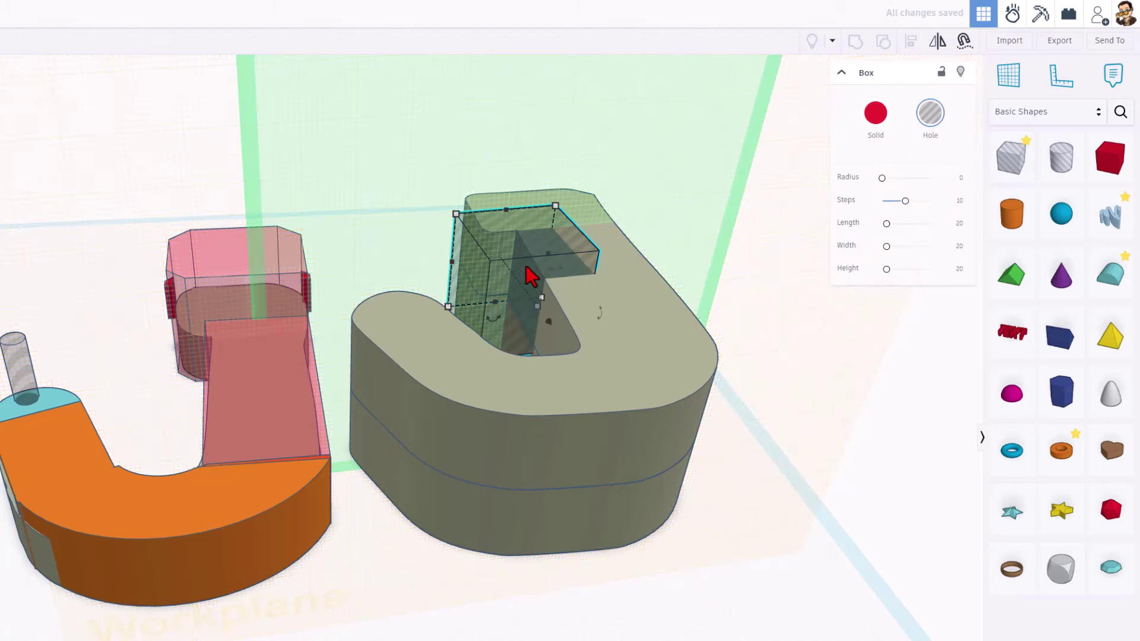
pyautogui.moveTo(522, 185); pyautogui.dragTo(549, 300, button='right')
pyautogui.moveTo(598, 300); pyautogui.dragTo(736, 315)
pyautogui.moveTo(643, 323); pyautogui.dragTo(857, 348, button='right')
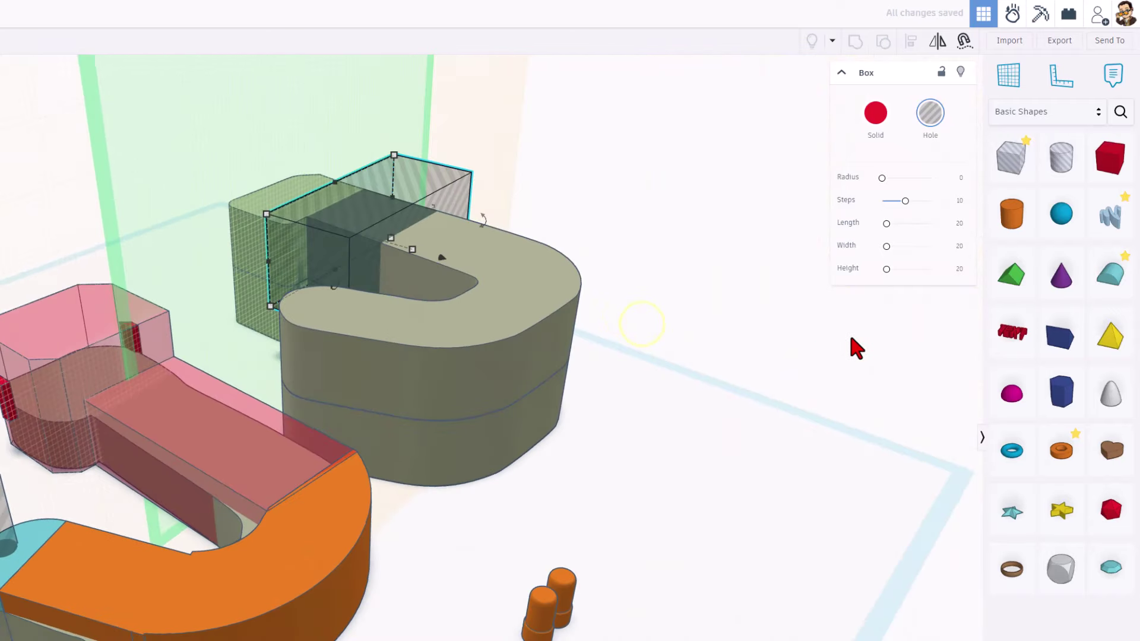
# - Lengthen the hole box to 77.00 past the J and shift its starting edge right
pyautogui.moveTo(404, 259); pyautogui.dragTo(665, 371)
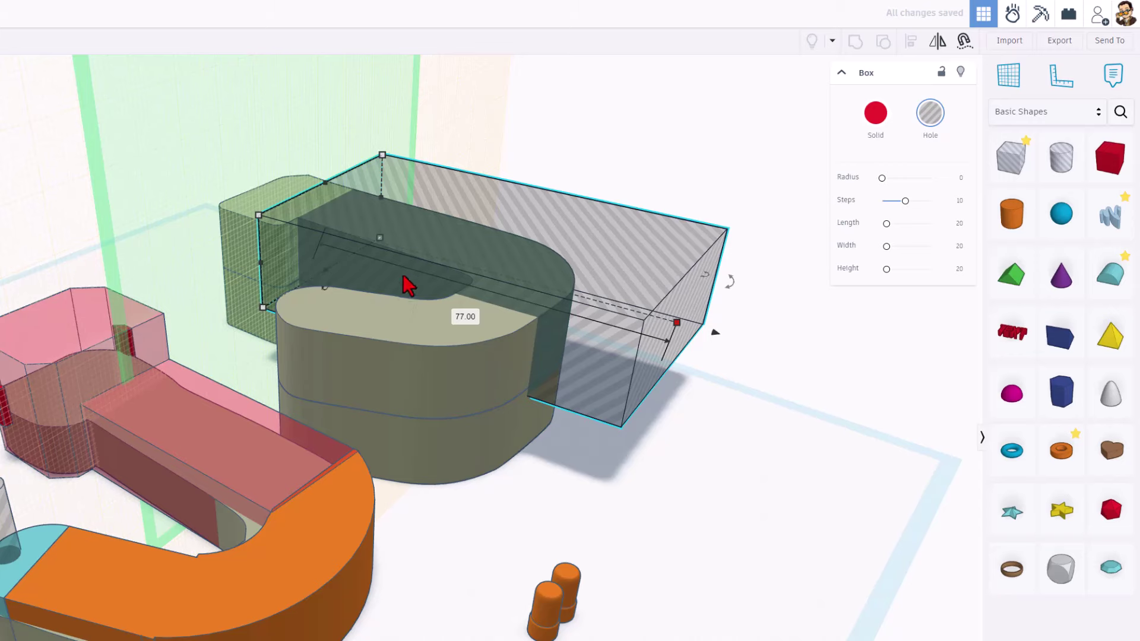
pyautogui.scroll(3, 403, 297)
pyautogui.moveTo(271, 218); pyautogui.dragTo(160, 343, button='right')
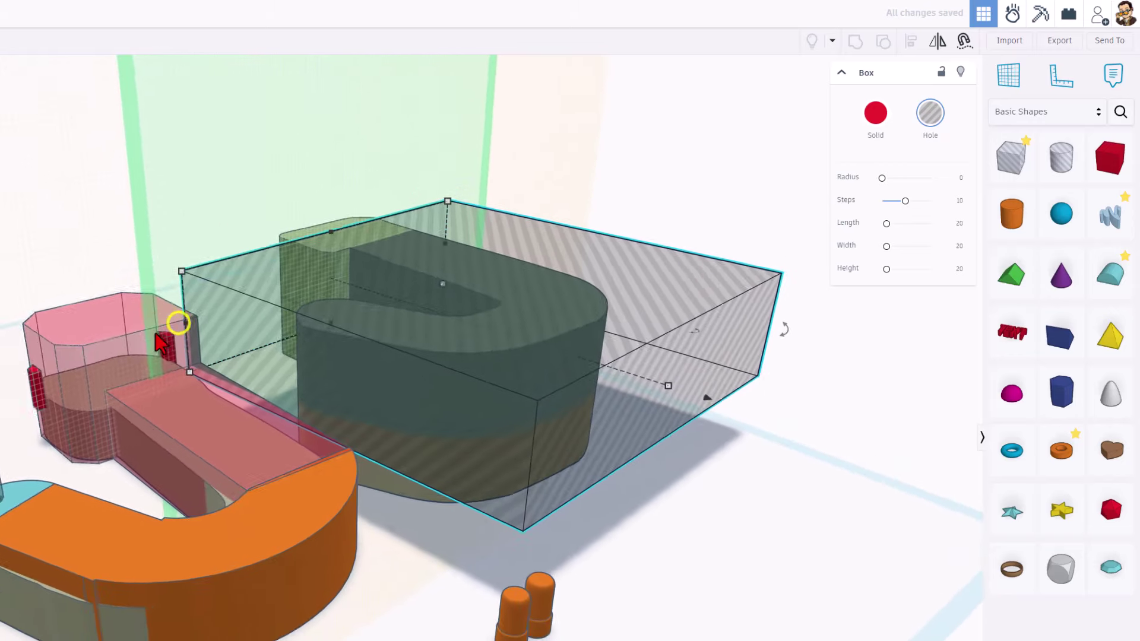
pyautogui.moveTo(190, 374)
pyautogui.mouseDown()
pyautogui.moveTo(369, 490)
pyautogui.moveTo(287, 495)
pyautogui.moveTo(273, 463)
pyautogui.moveTo(219, 486)
pyautogui.moveTo(175, 422)
pyautogui.moveTo(173, 383)
pyautogui.mouseUp()
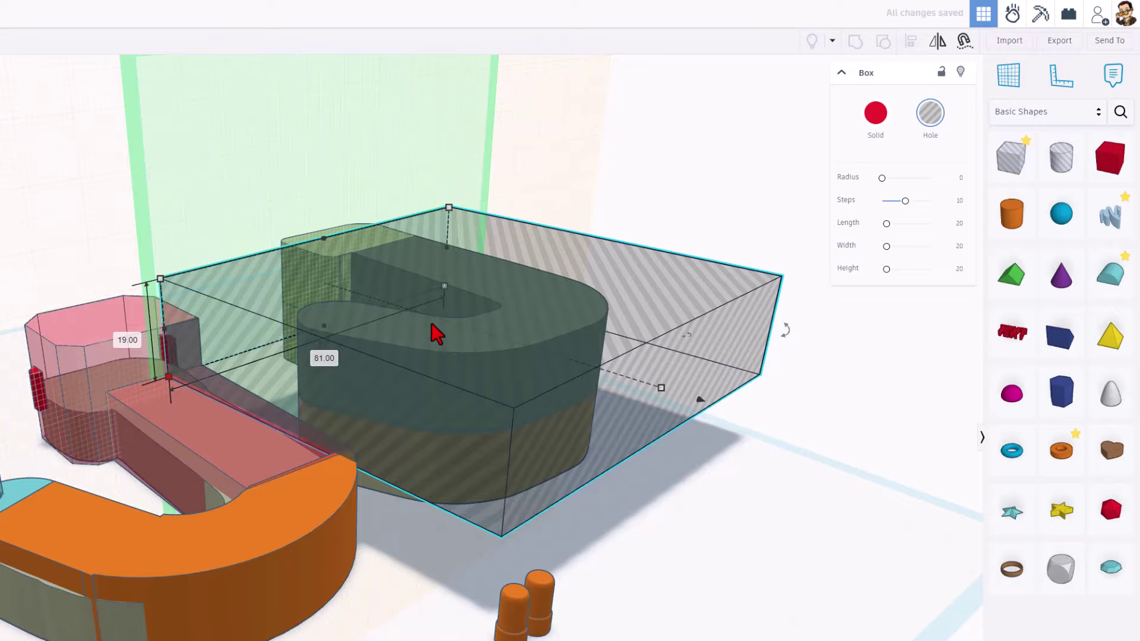
pyautogui.moveTo(436, 335); pyautogui.dragTo(593, 241, button='right')
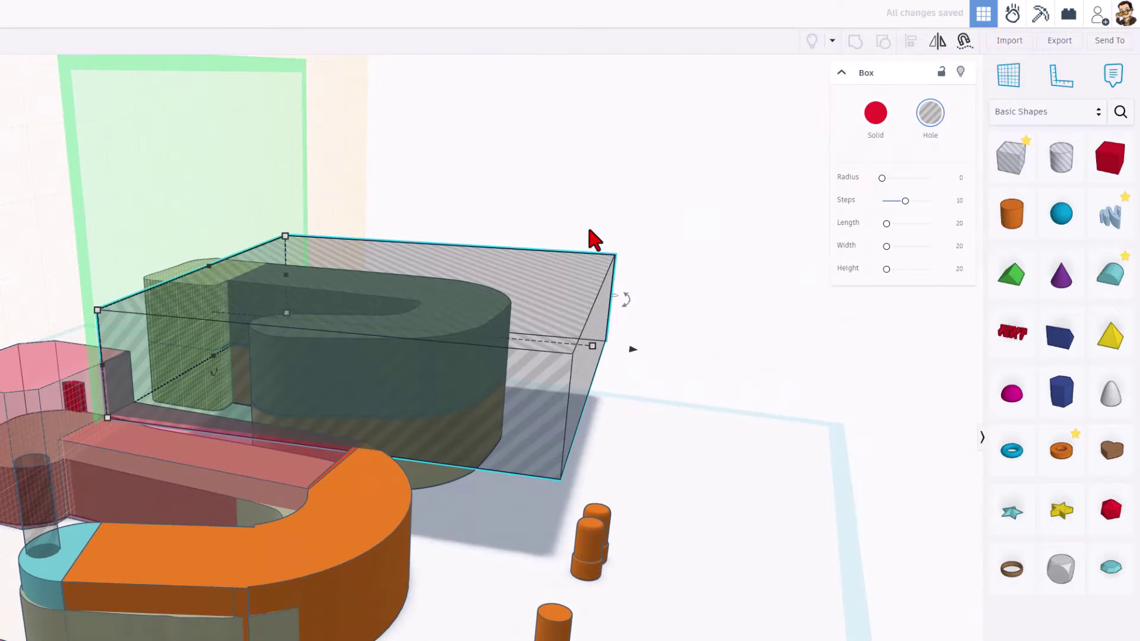
# - Select the stacked J with the hole box and group them to cut the upper layer
pyautogui.click(543, 219)
pyautogui.moveTo(529, 202); pyautogui.dragTo(465, 298)
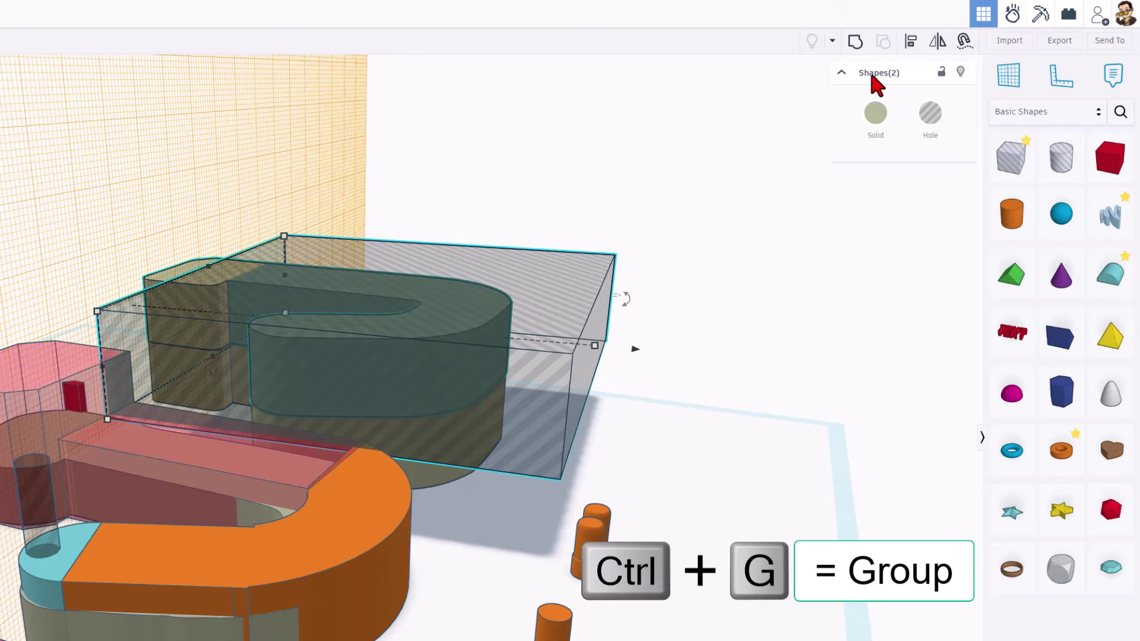
pyautogui.hotkey('ctrl', 'g')
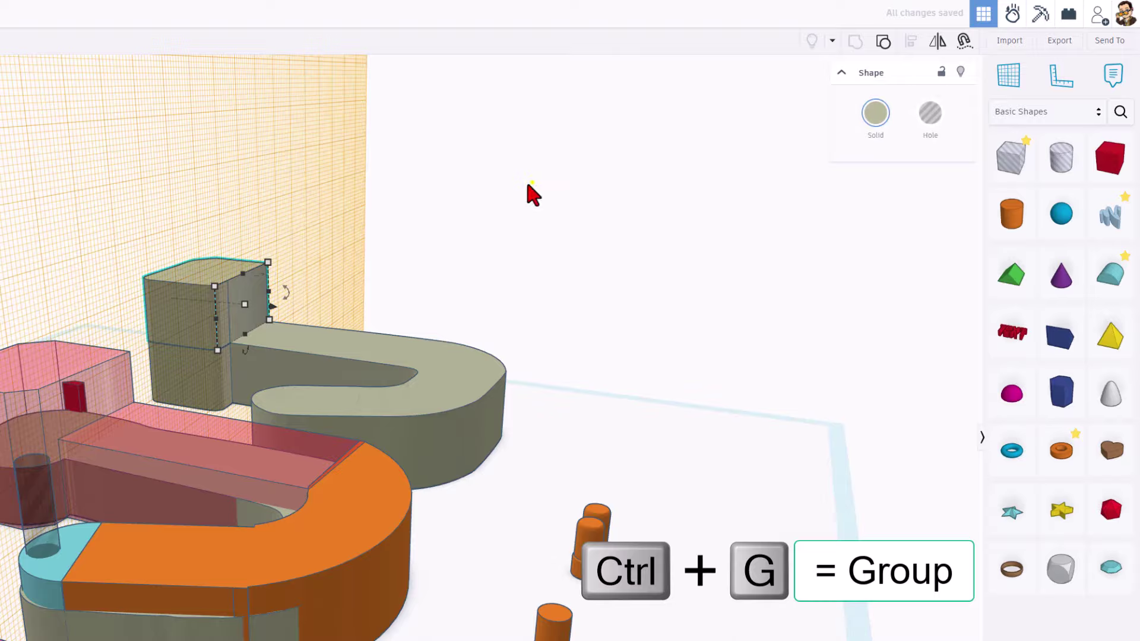
# - Drop the tan block onto a new workplane and check the pink box's 23.20 height
pyautogui.moveTo(529, 185); pyautogui.dragTo(645, 411, button='right')
pyautogui.press('w')
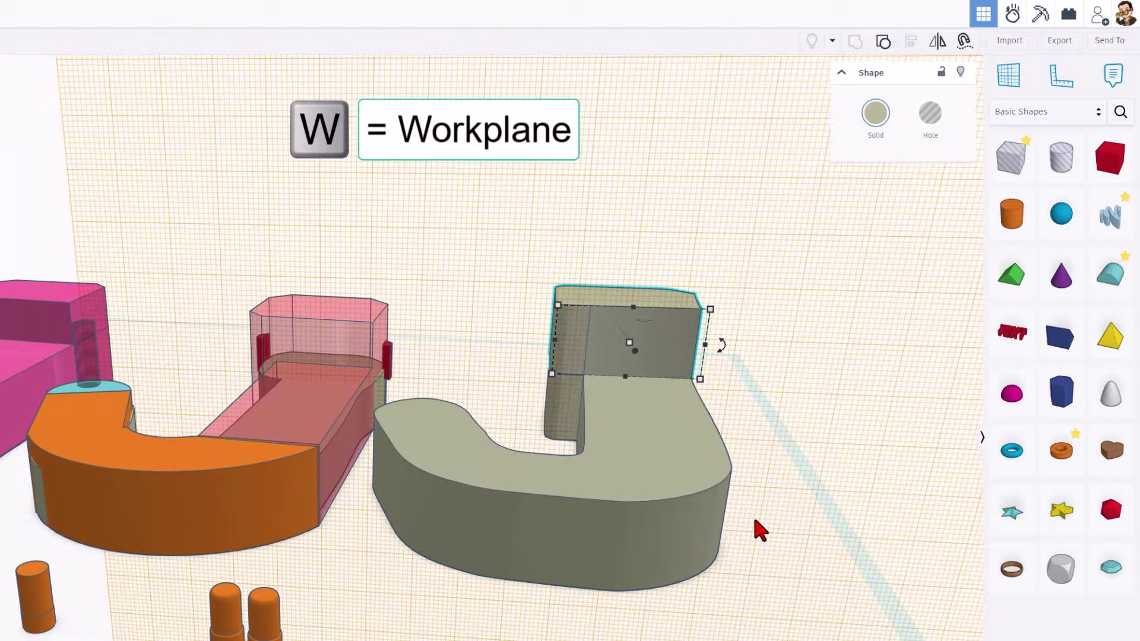
pyautogui.click(773, 505)
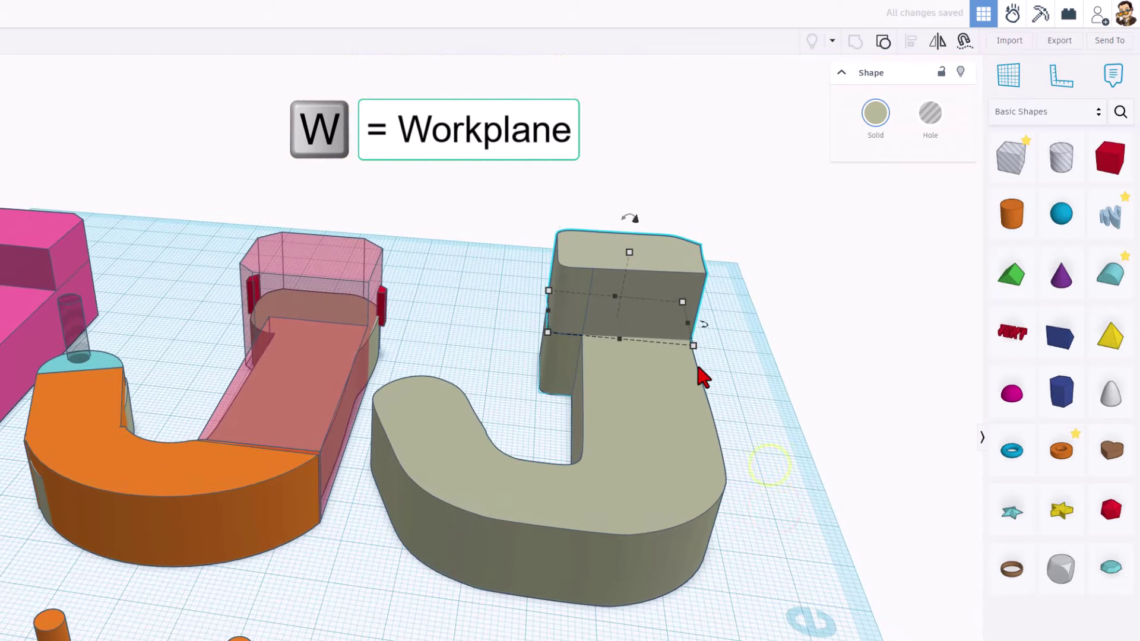
pyautogui.press('d')
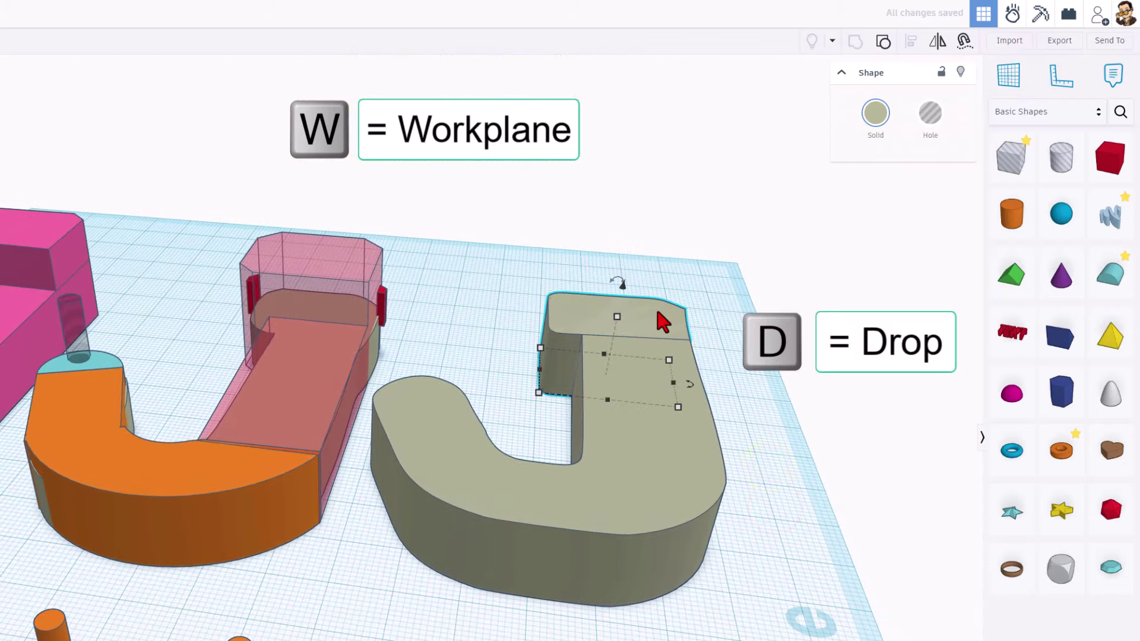
pyautogui.click(308, 249)
pyautogui.click(302, 328)
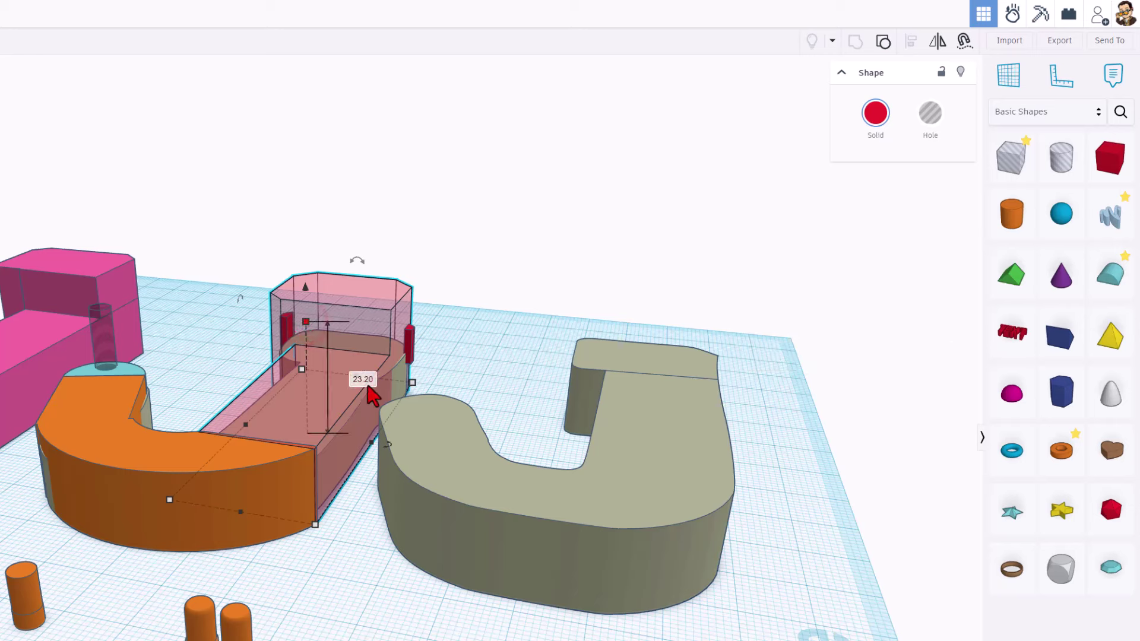
# - With the tan J hidden, change the block's height from 13.80 to 23.20
pyautogui.click(632, 478)
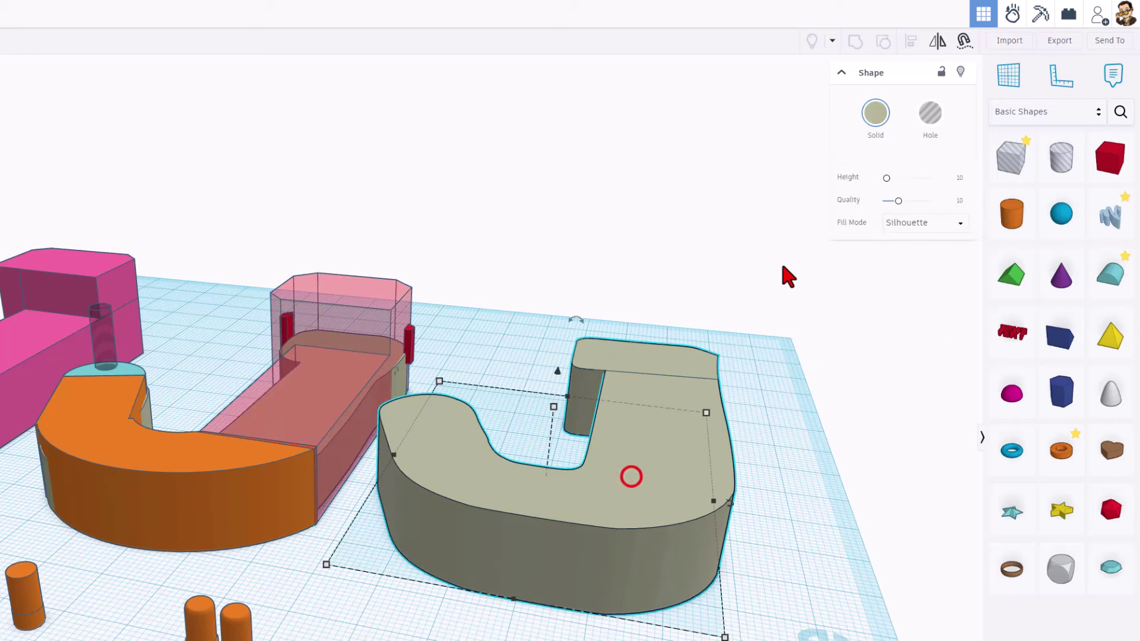
pyautogui.click(958, 73)
pyautogui.click(645, 360)
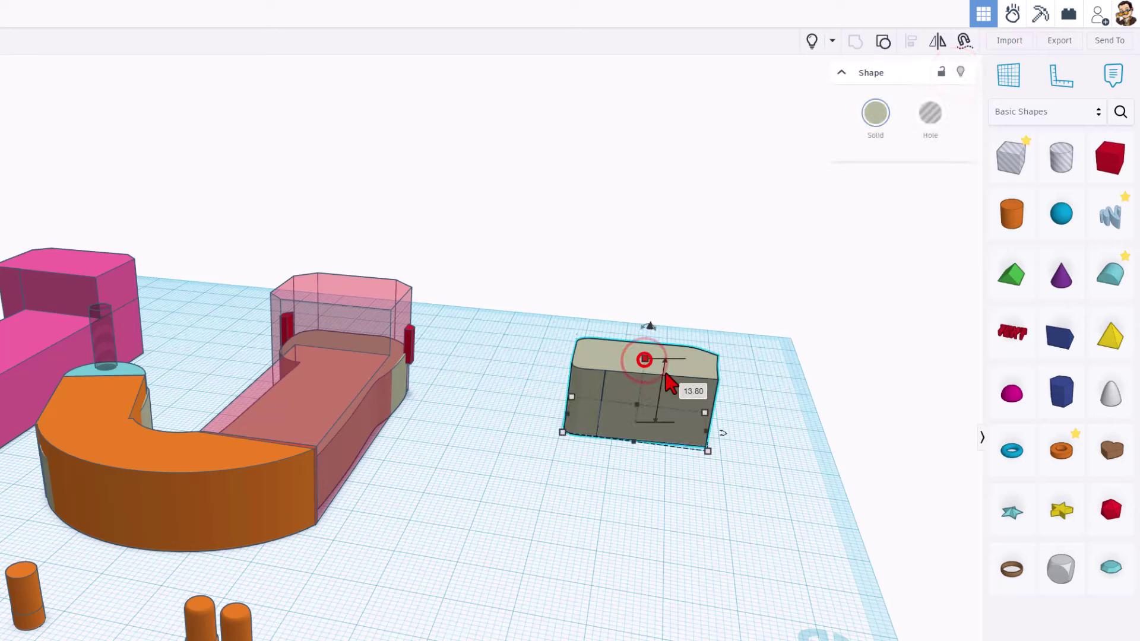
pyautogui.click(693, 391)
pyautogui.write('23')
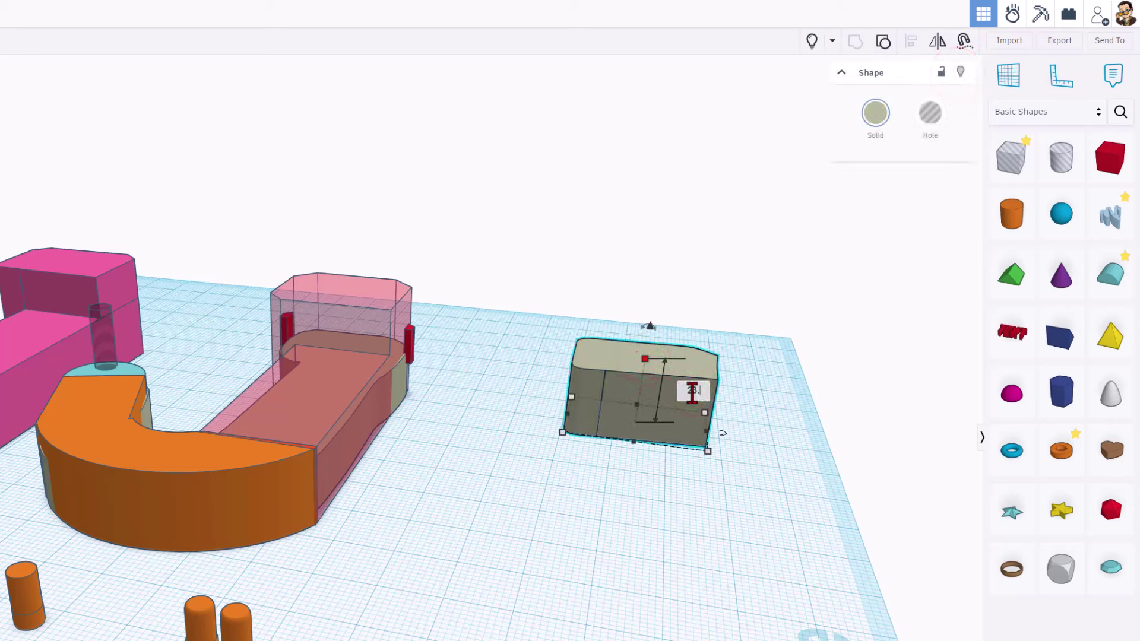
pyautogui.write('.2')
pyautogui.press('Return')
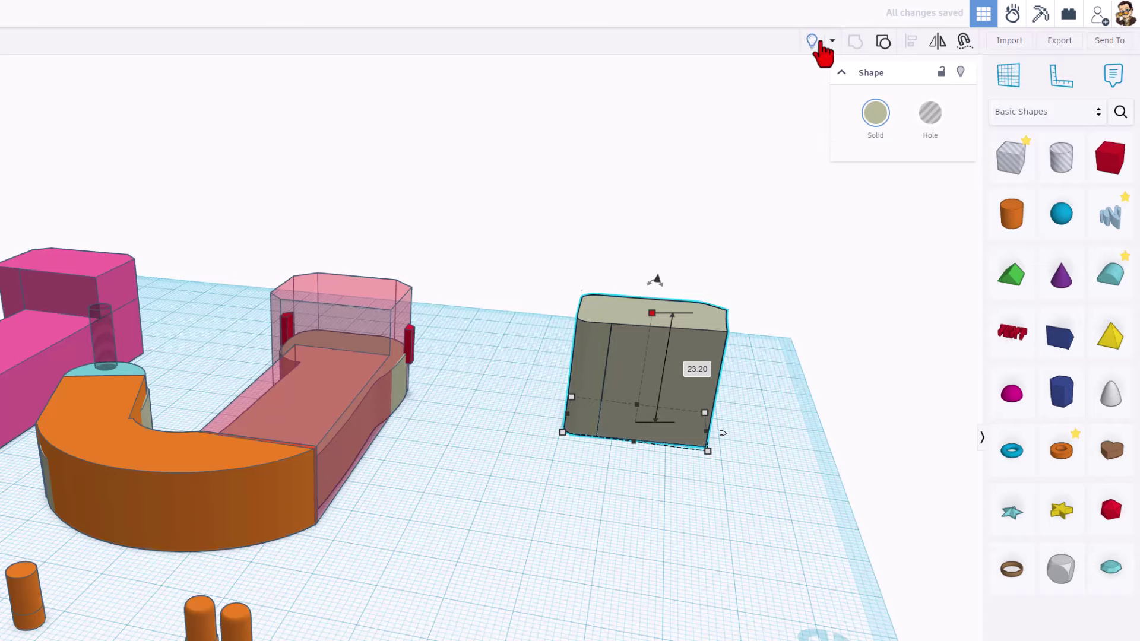
pyautogui.click(812, 41)
# - Select the tan J and the block together and group them into one shape
pyautogui.moveTo(478, 437); pyautogui.dragTo(611, 458, button='right')
pyautogui.click(674, 497)
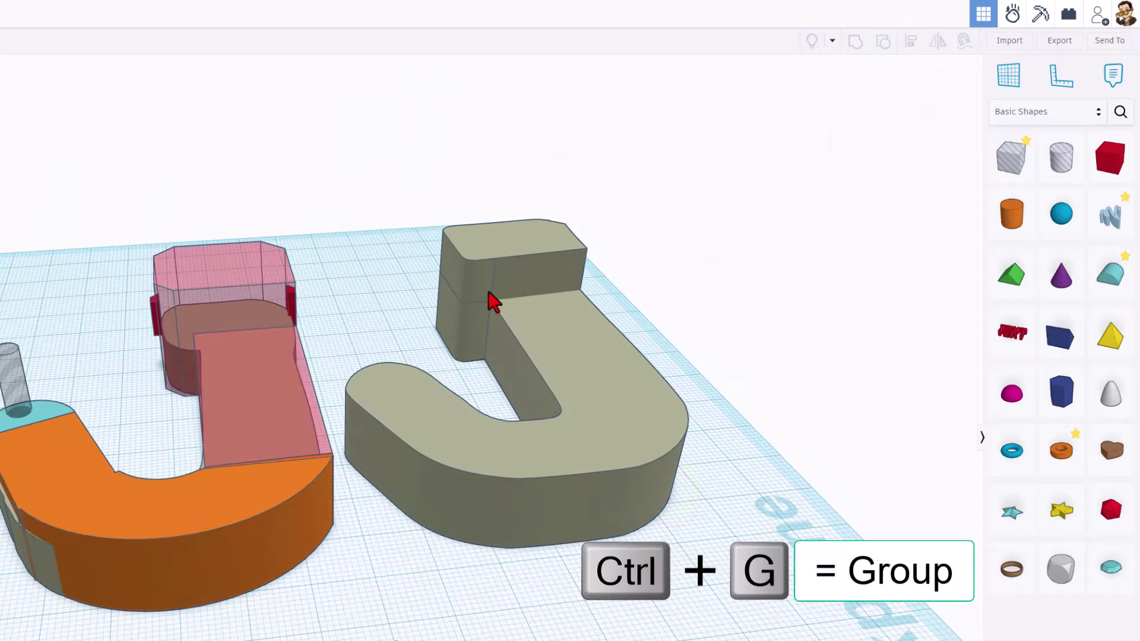
pyautogui.moveTo(417, 239); pyautogui.dragTo(517, 341)
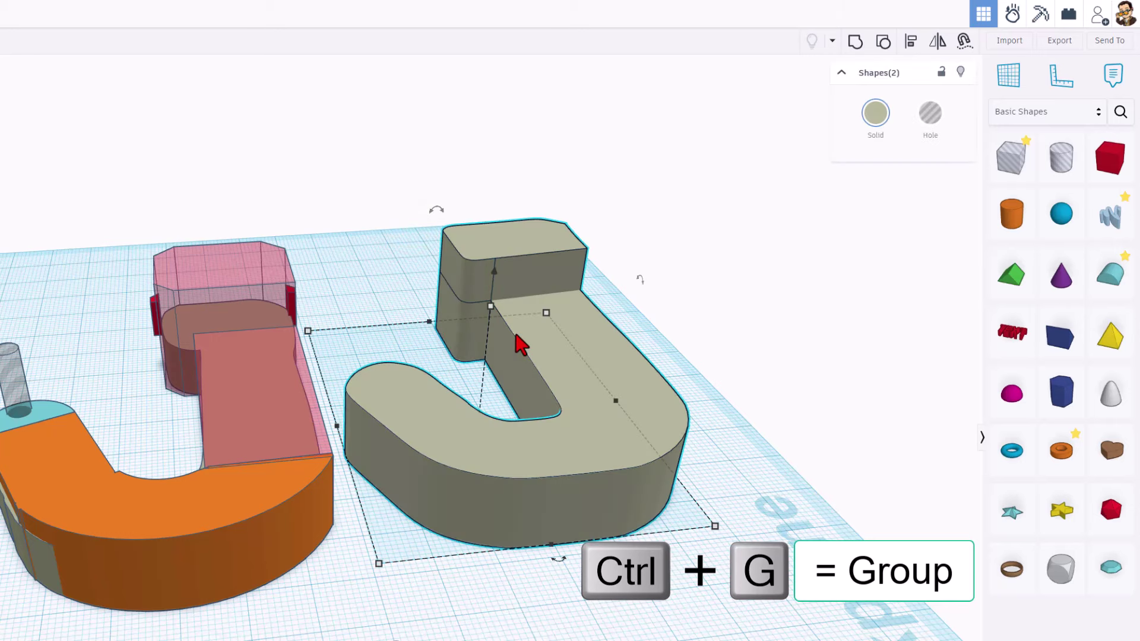
pyautogui.hotkey('ctrl', 'g')
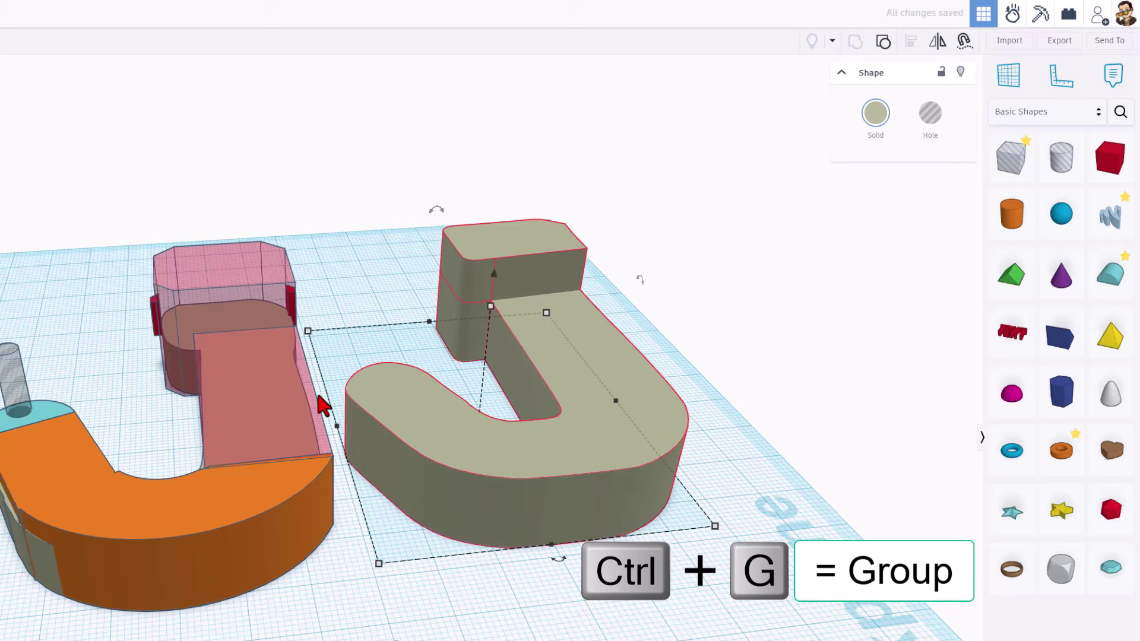
# - Ungroup the small red pillar to inspect its parts, then undo the ungrouping
pyautogui.scroll(10, 493, 308)
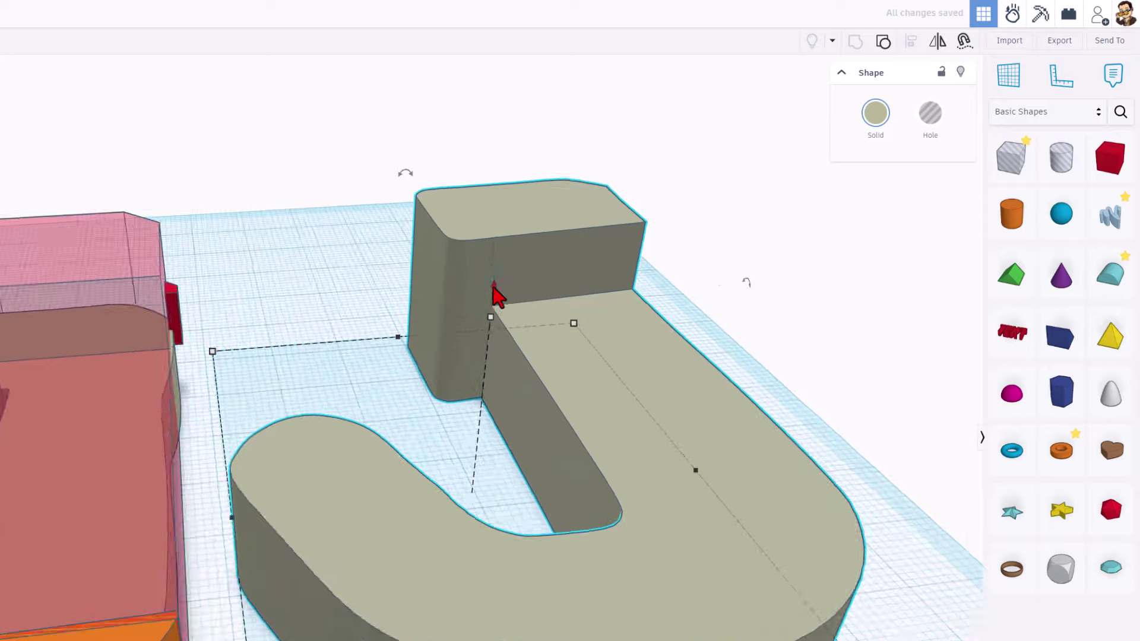
pyautogui.moveTo(373, 301)
pyautogui.mouseDown(button='right')
pyautogui.moveTo(224, 306)
pyautogui.moveTo(229, 343)
pyautogui.moveTo(394, 369)
pyautogui.moveTo(546, 318)
pyautogui.moveTo(466, 324)
pyautogui.moveTo(325, 295)
pyautogui.moveTo(300, 351)
pyautogui.mouseUp(button='right')
pyautogui.click(350, 347)
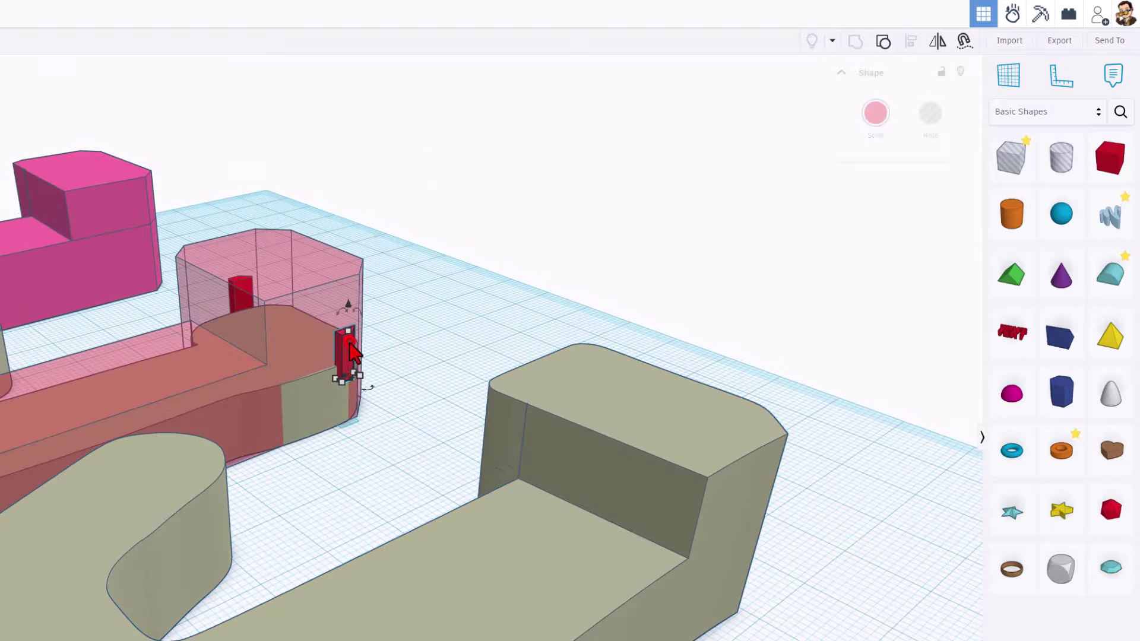
pyautogui.scroll(4, 353, 357)
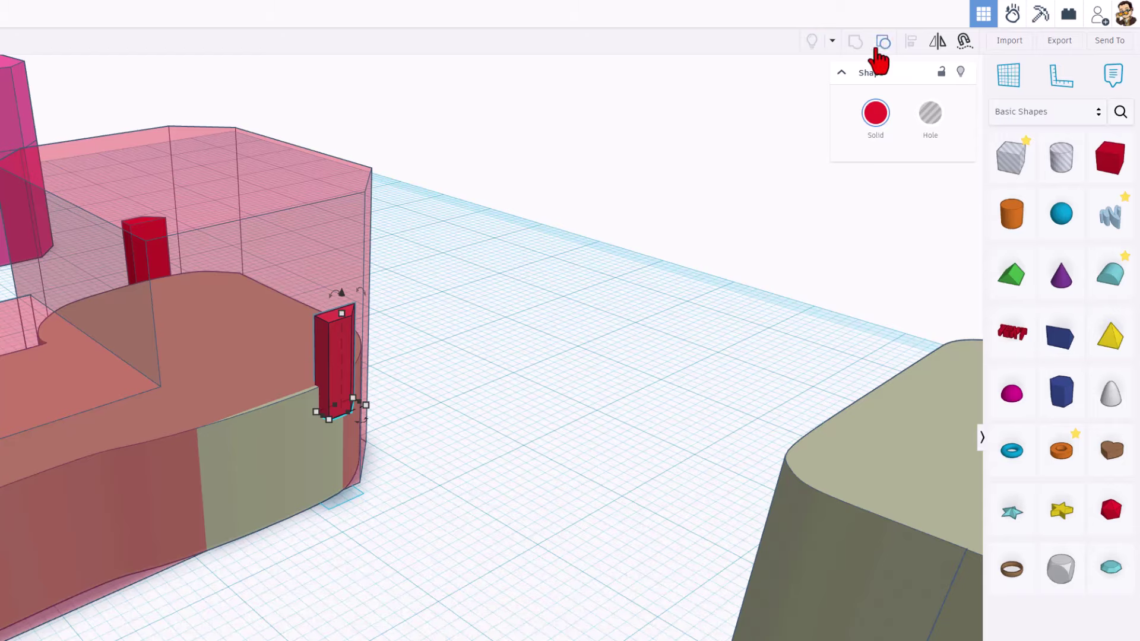
pyautogui.click(877, 45)
pyautogui.moveTo(363, 309); pyautogui.dragTo(837, 418, button='right')
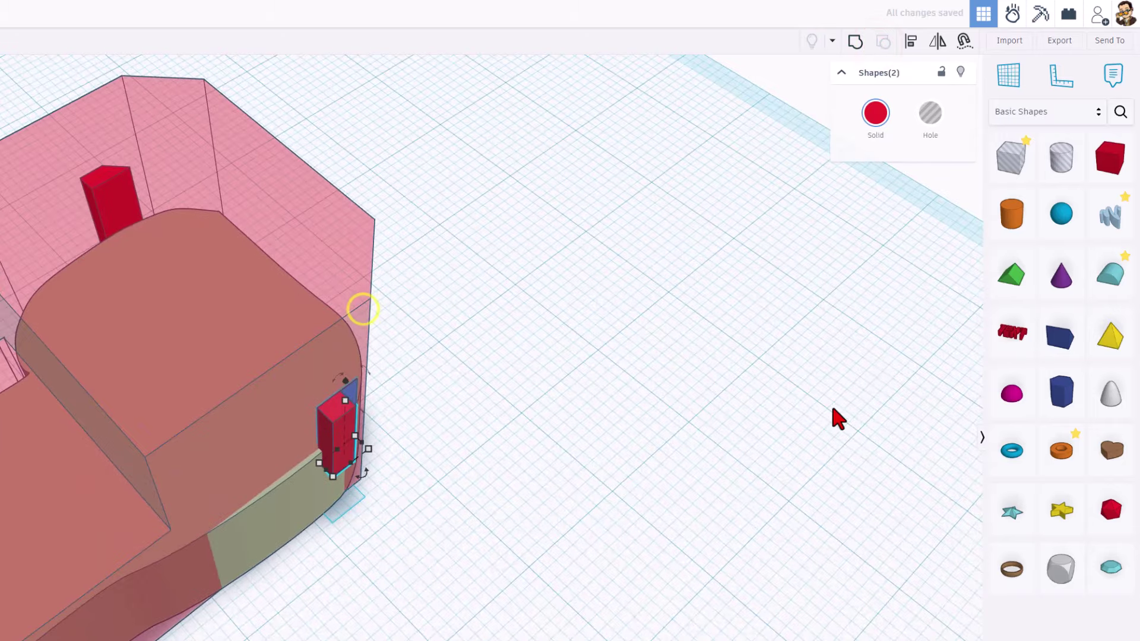
pyautogui.moveTo(395, 437); pyautogui.dragTo(547, 341, button='right')
pyautogui.scroll(2, 346, 415)
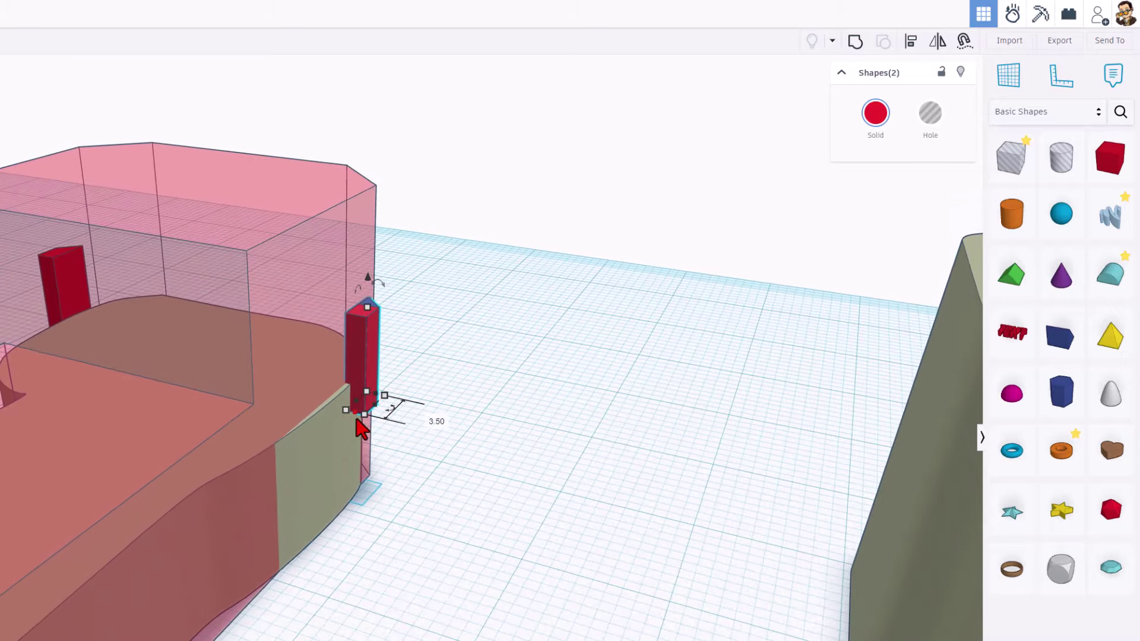
pyautogui.click(499, 350)
pyautogui.moveTo(496, 344); pyautogui.dragTo(524, 371, button='right')
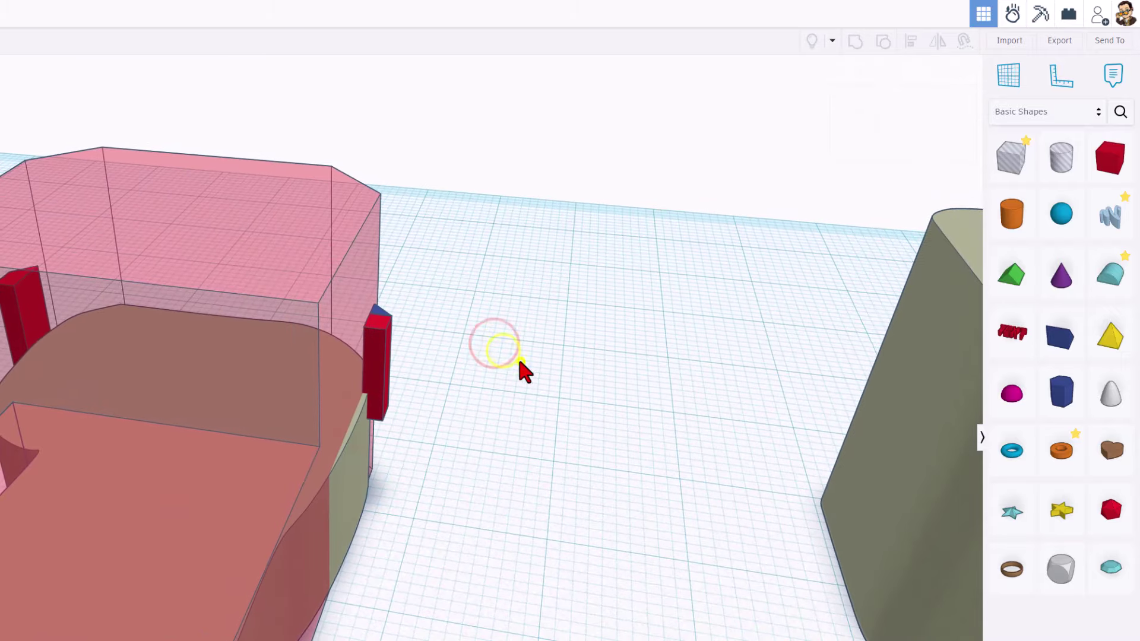
pyautogui.hotkey('ctrl', 'z')
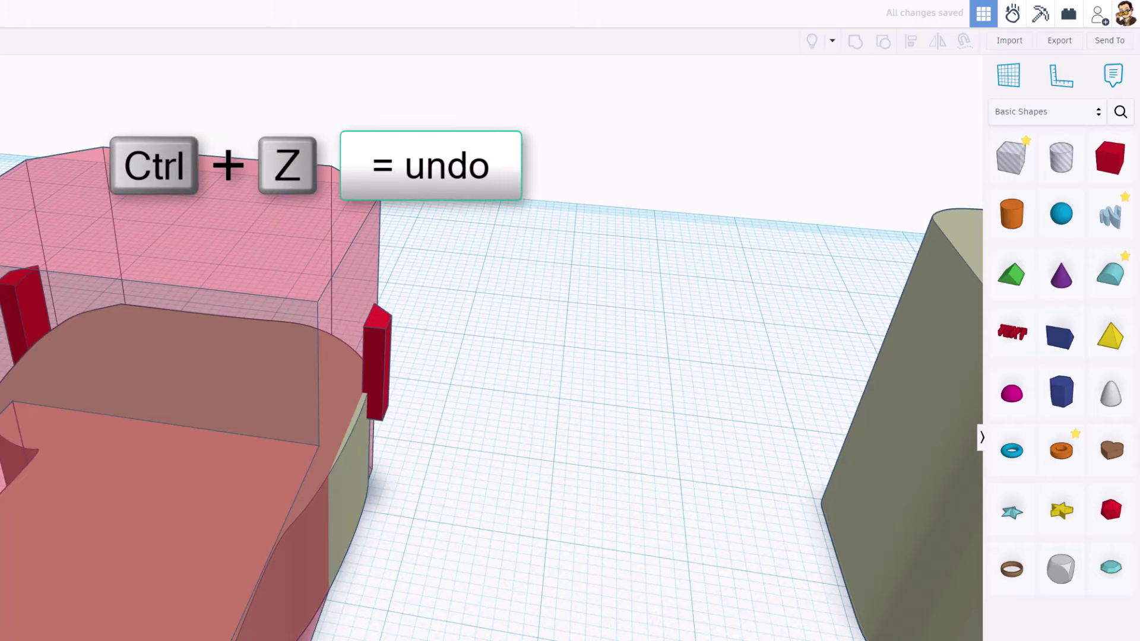
pyautogui.scroll(-5, 491, 415)
pyautogui.moveTo(508, 416); pyautogui.dragTo(267, 293, button='right')
# - Align the tan J hook to the pink octagonal shape's side, using pink as reference
pyautogui.click(592, 280)
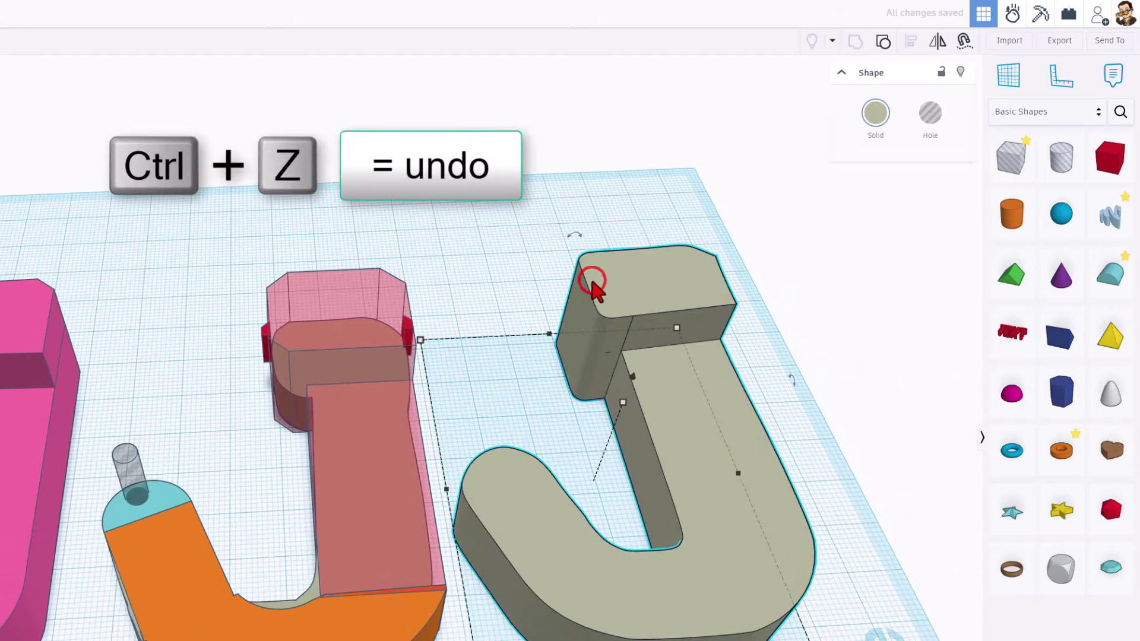
pyautogui.keyDown('shift'); pyautogui.click(320, 292); pyautogui.keyUp('shift')
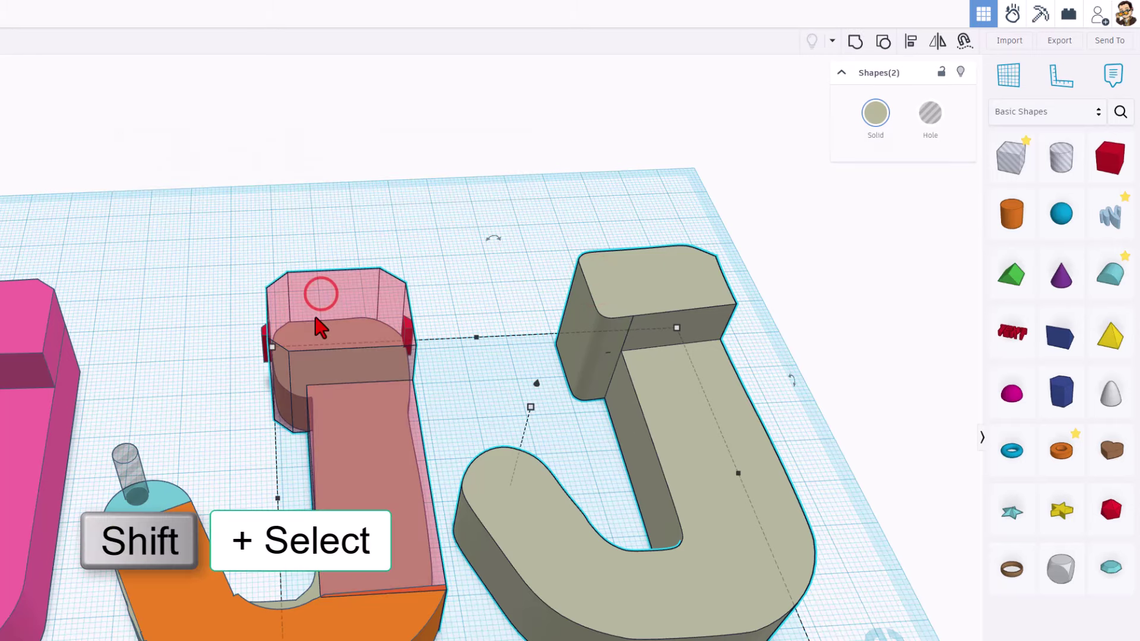
pyautogui.press('l')
pyautogui.click(912, 42)
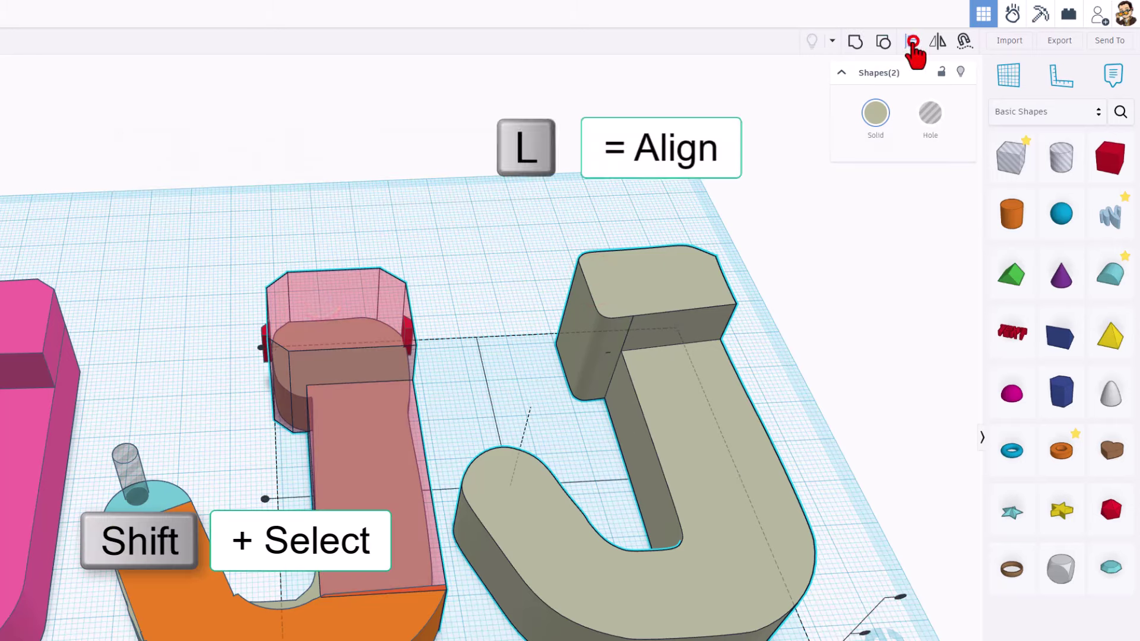
pyautogui.click(338, 290)
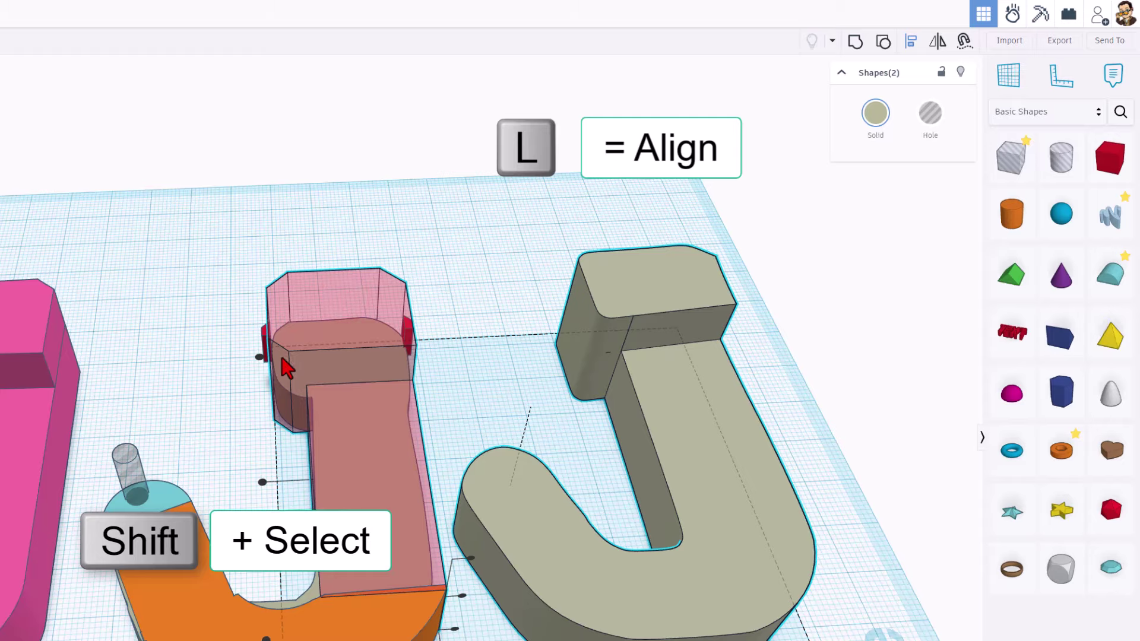
pyautogui.click(260, 357)
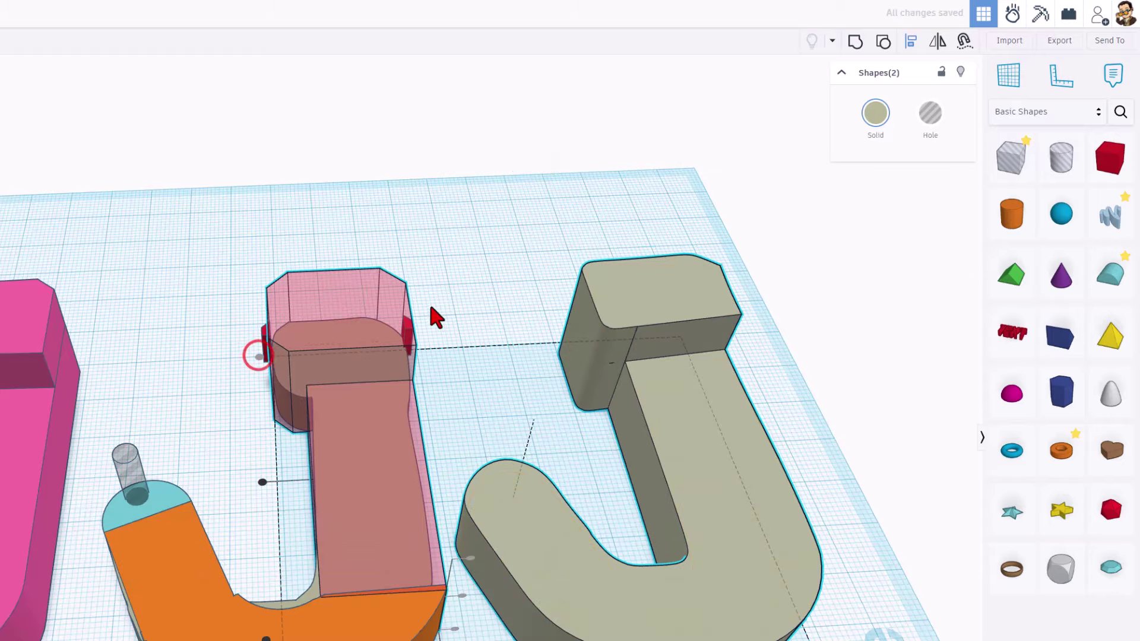
pyautogui.moveTo(487, 295); pyautogui.dragTo(516, 428, button='right')
pyautogui.click(500, 422)
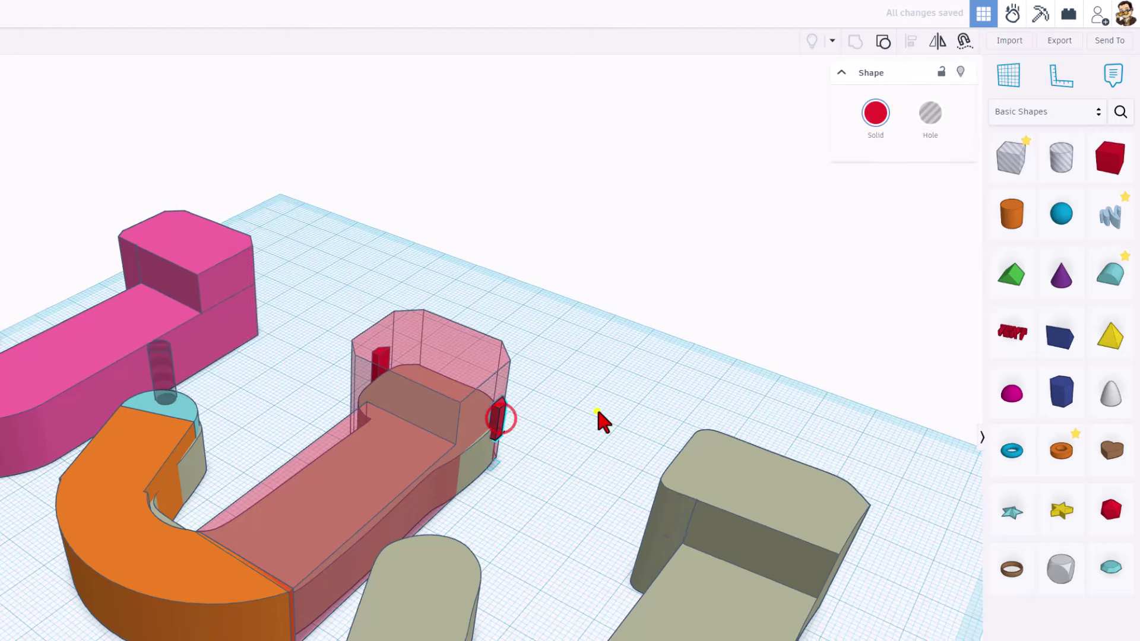
# - Duplicate the red pillar and drop it onto the end face of the J's raised block
pyautogui.hotkey('ctrl', 'd')
pyautogui.press('w')
pyautogui.click(716, 442)
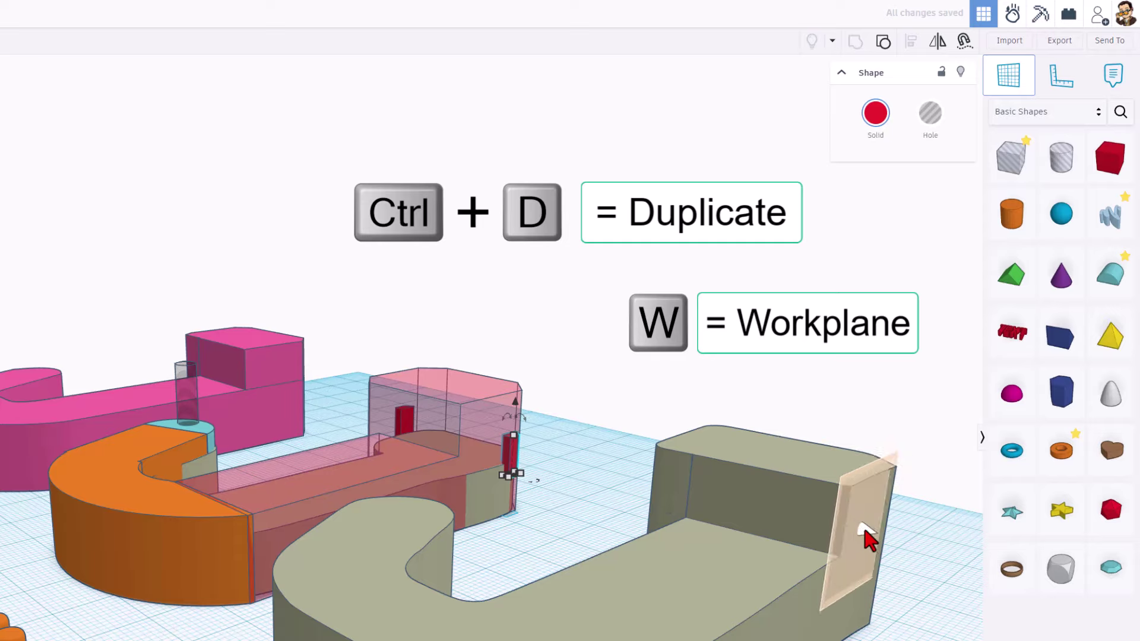
pyautogui.click(869, 543)
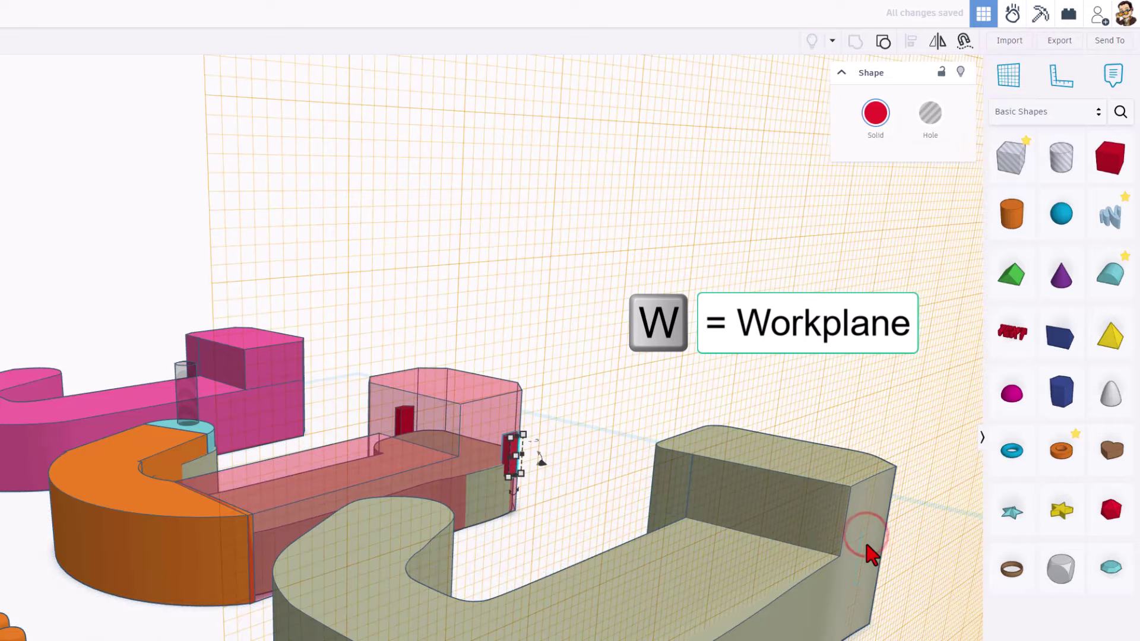
pyautogui.press('d')
pyautogui.moveTo(623, 456); pyautogui.dragTo(593, 409, button='right')
# - Drop another red pillar copy onto the end face and reset to the default grid workplane
pyautogui.press('w')
pyautogui.click(570, 391)
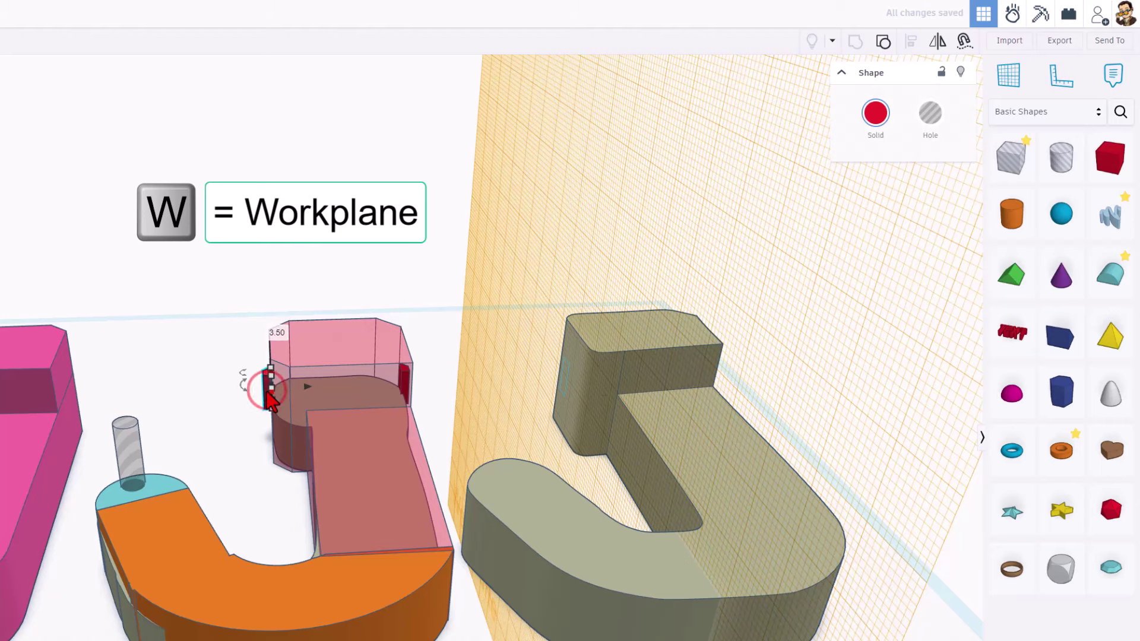
pyautogui.hotkey('ctrl', 'd')
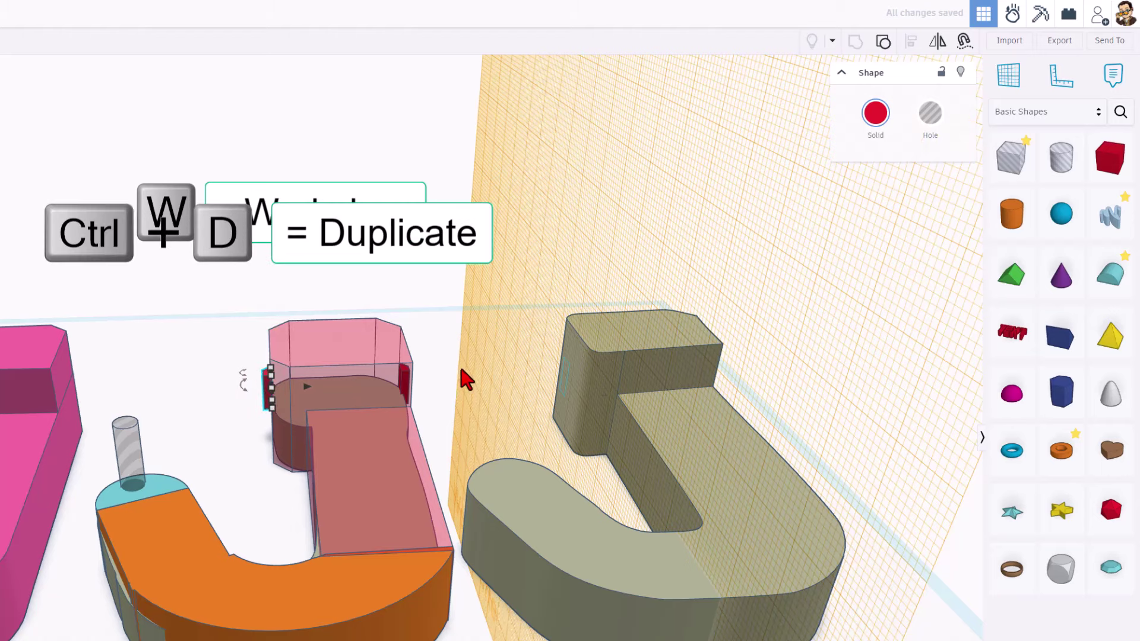
pyautogui.press('d')
pyautogui.moveTo(544, 392); pyautogui.dragTo(525, 416, button='right')
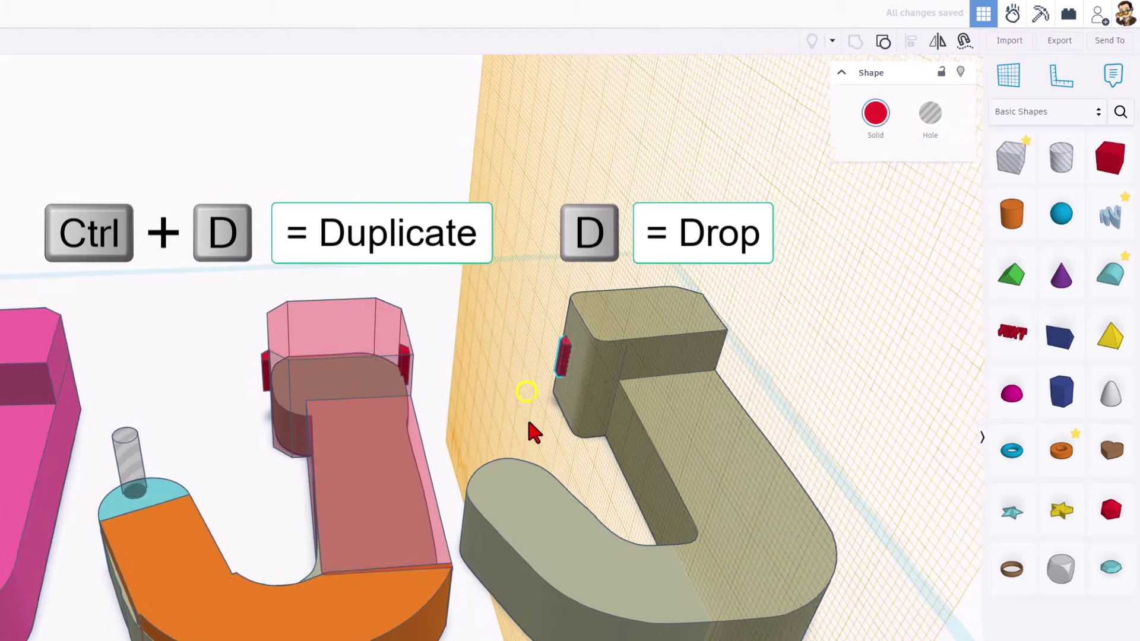
pyautogui.press('w')
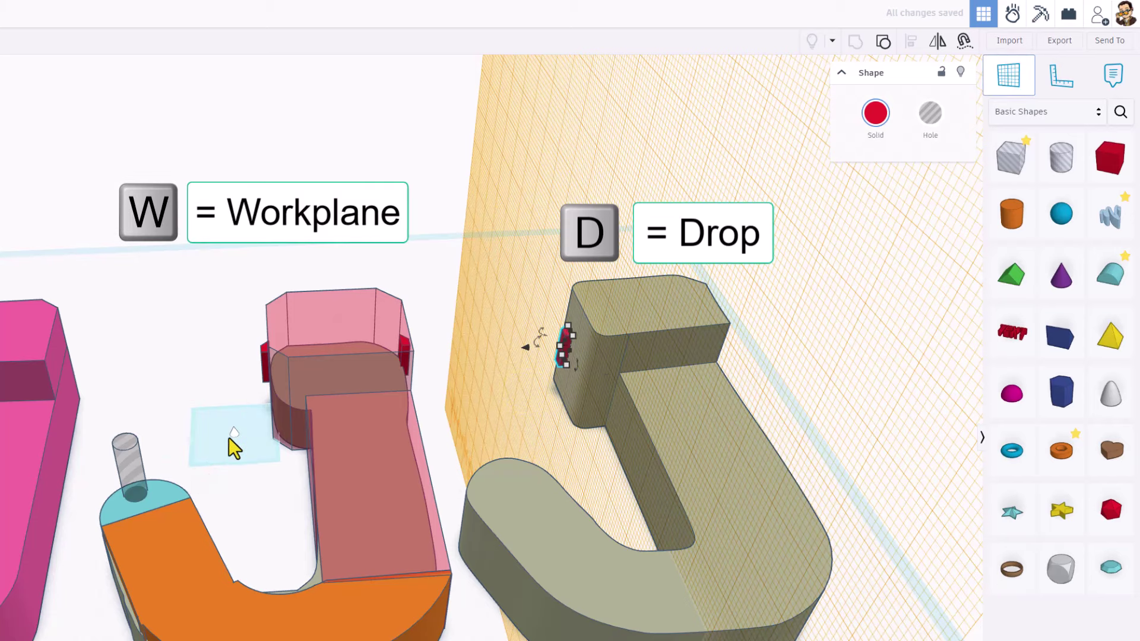
pyautogui.click(215, 437)
pyautogui.hotkey('ctrl', 'd')
# - Copy the hole cylinder onto the grey J's tip and set the snap grid to 0.1 mm
pyautogui.click(134, 477)
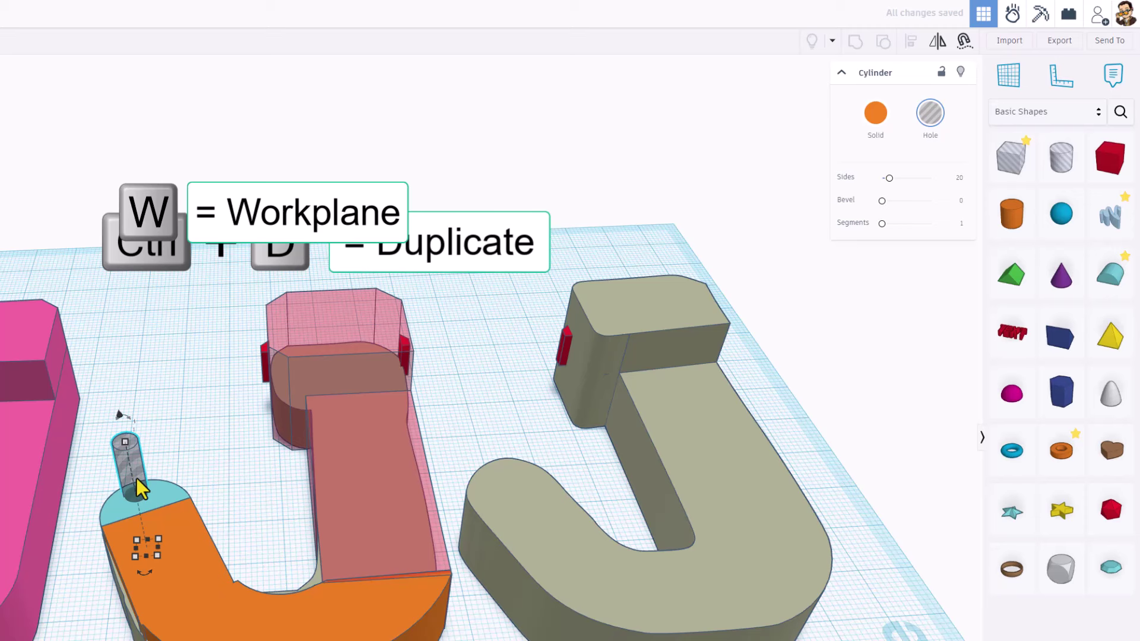
pyautogui.hotkey('ctrl', 'd')
pyautogui.hotkey('shift', 'Right')
pyautogui.hotkey('shift', 'Right')
pyautogui.hotkey('shift', 'Right')
pyautogui.hotkey('shift', 'Right')
pyautogui.hotkey('shift', 'Right')
pyautogui.hotkey('shift', 'Right')
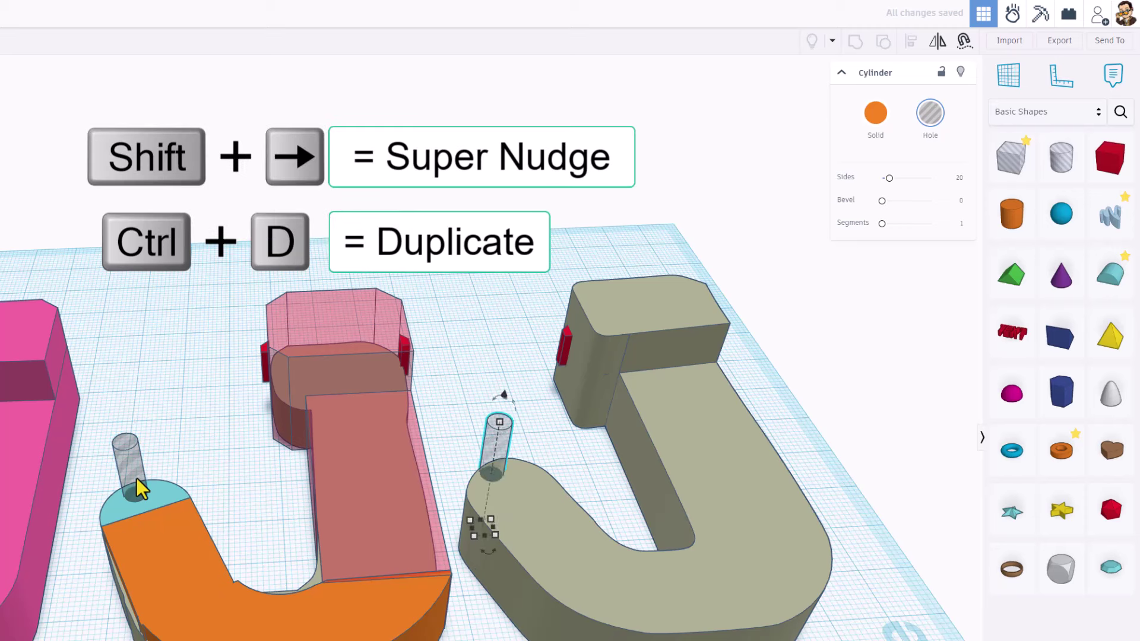
pyautogui.hotkey('shift', 'Right')
pyautogui.hotkey('shift', 'Right')
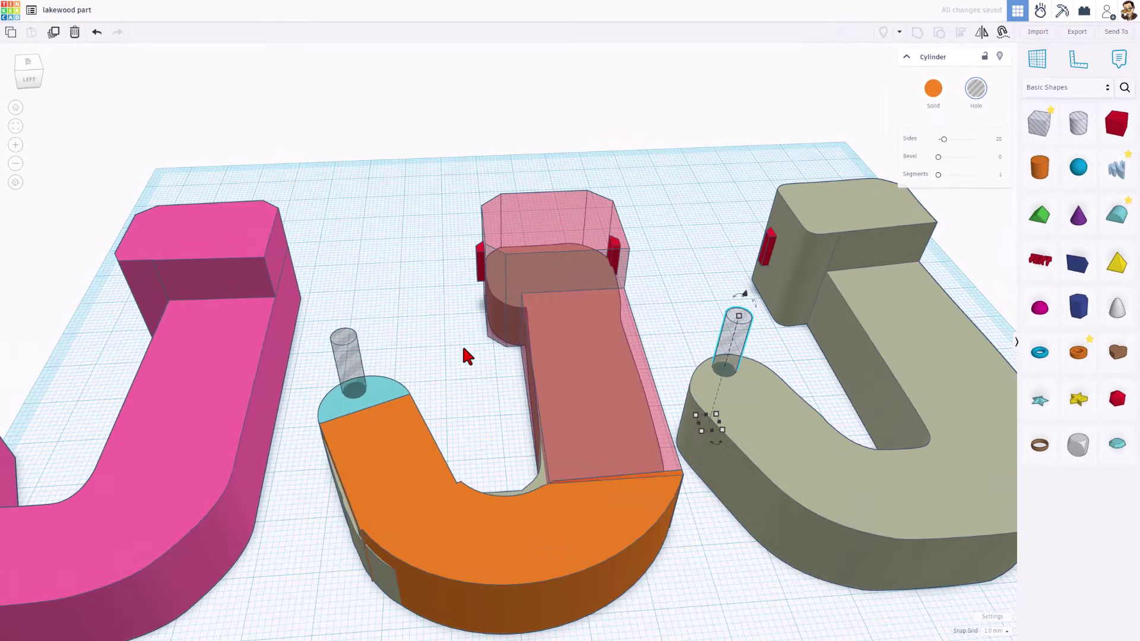
pyautogui.moveTo(461, 343); pyautogui.dragTo(510, 446, button='right')
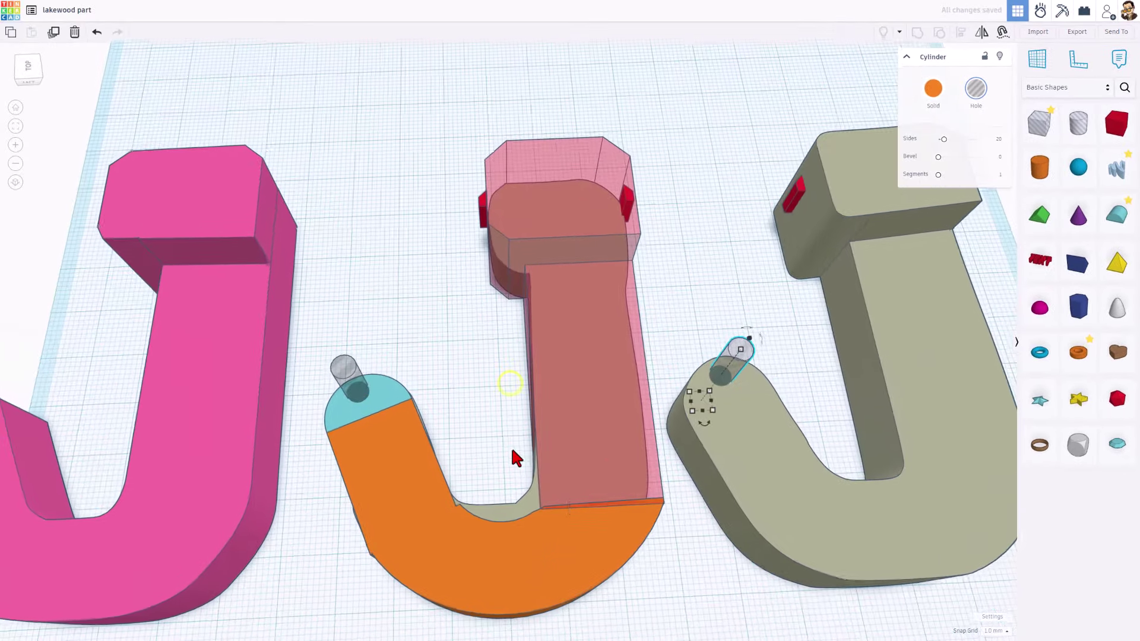
pyautogui.click(986, 631)
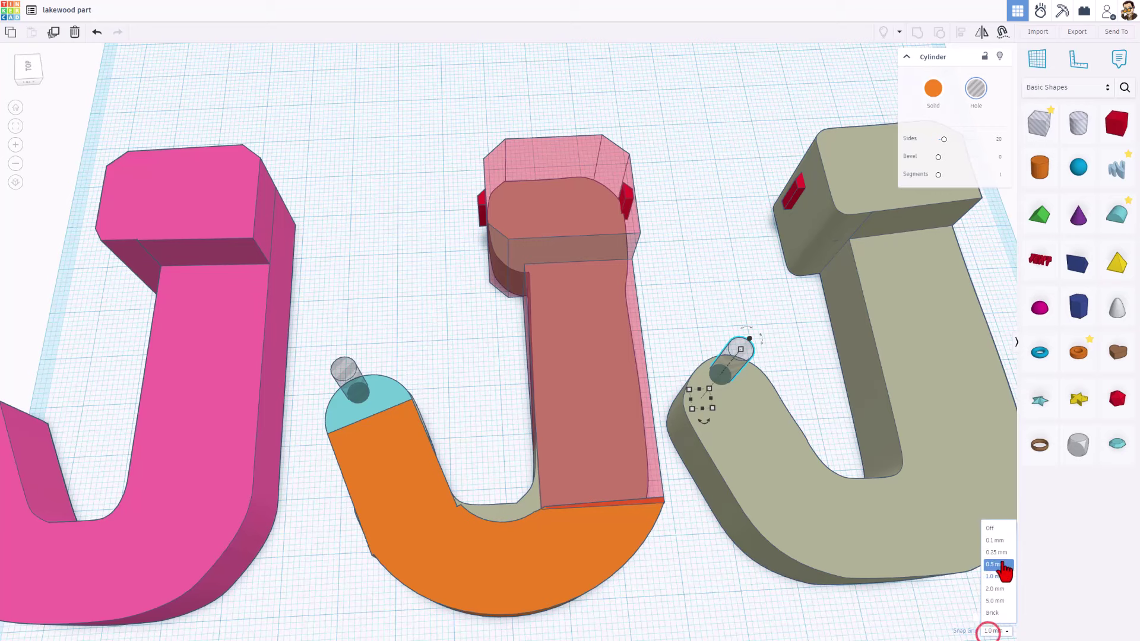
pyautogui.click(998, 538)
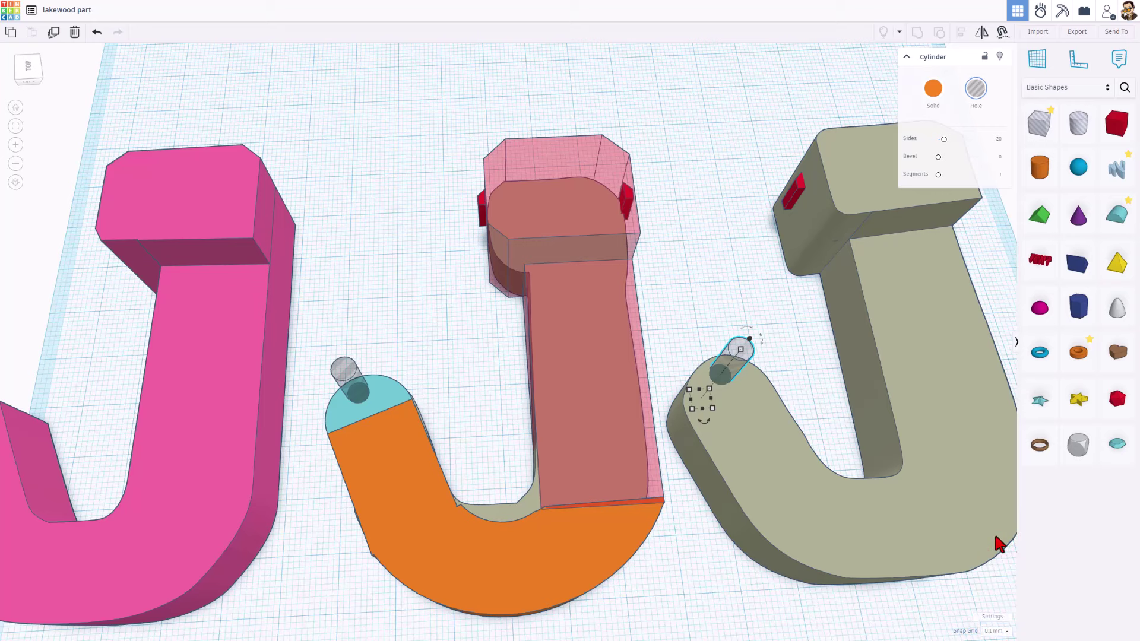
# - Select the grey J with the hole cylinder and group them to cut the peg hole
pyautogui.scroll(-2, 950, 423)
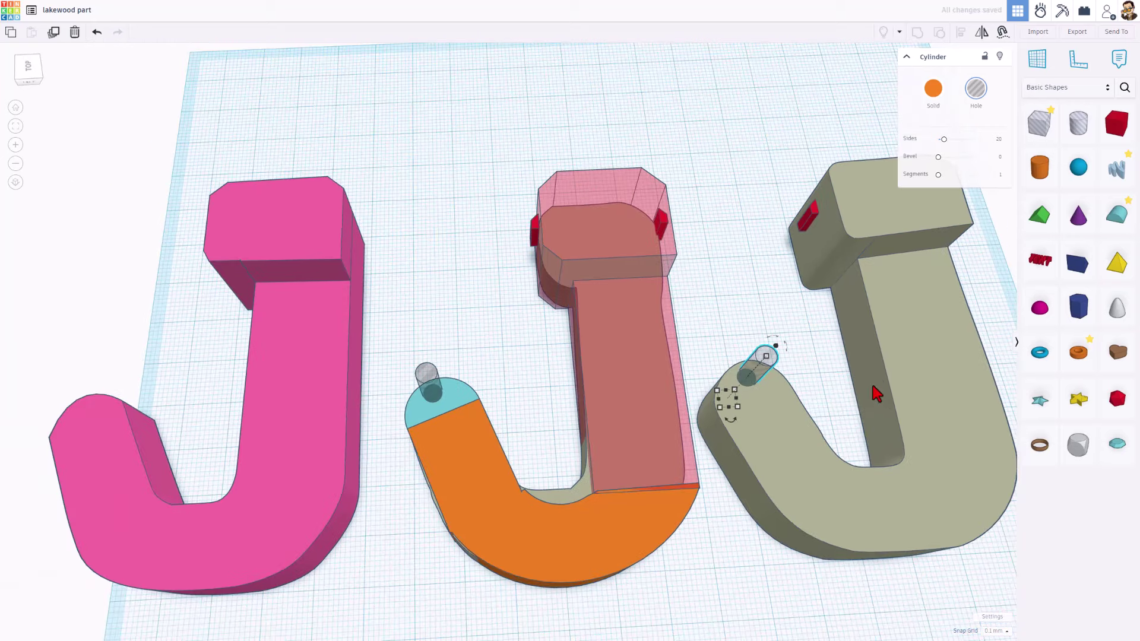
pyautogui.click(769, 289)
pyautogui.moveTo(768, 293); pyautogui.dragTo(611, 234, button='right')
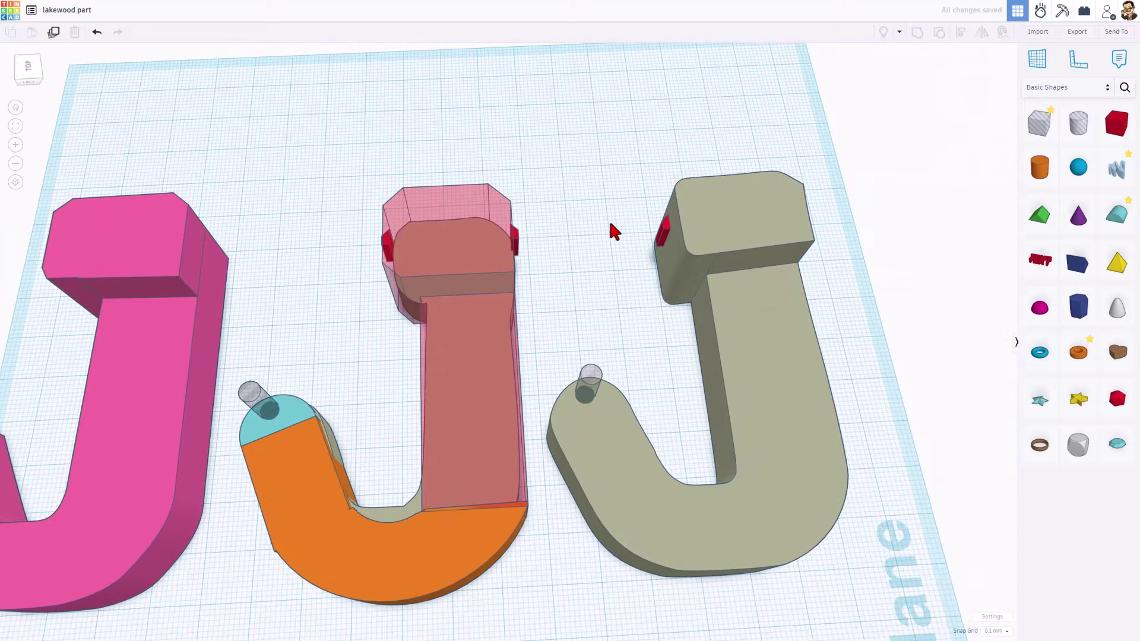
pyautogui.moveTo(561, 187); pyautogui.dragTo(822, 490)
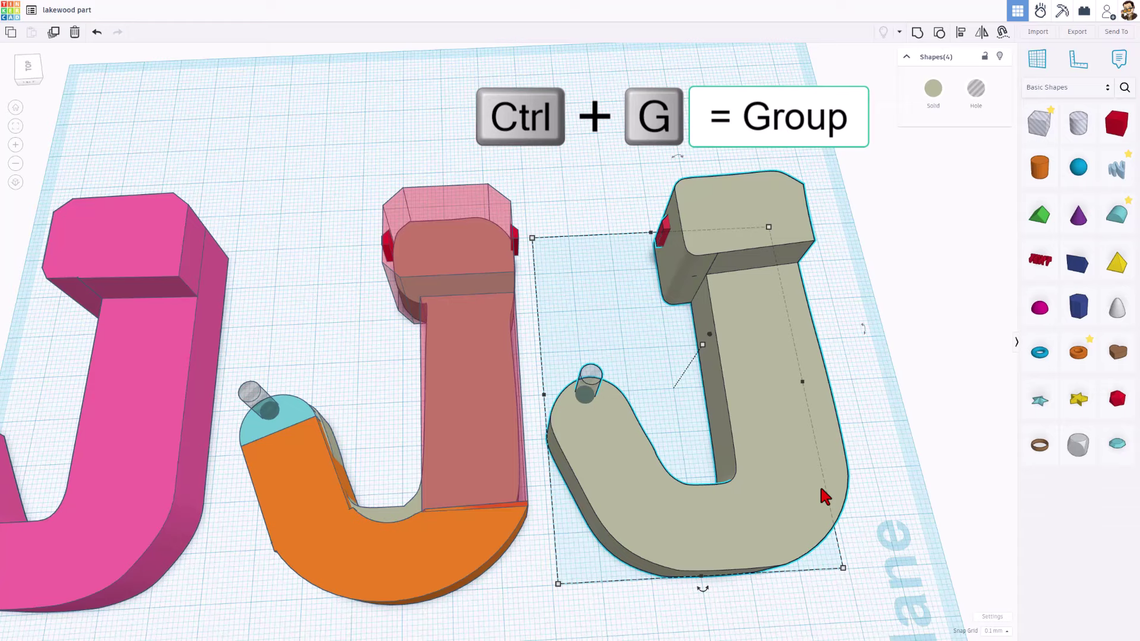
pyautogui.hotkey('ctrl', 'g')
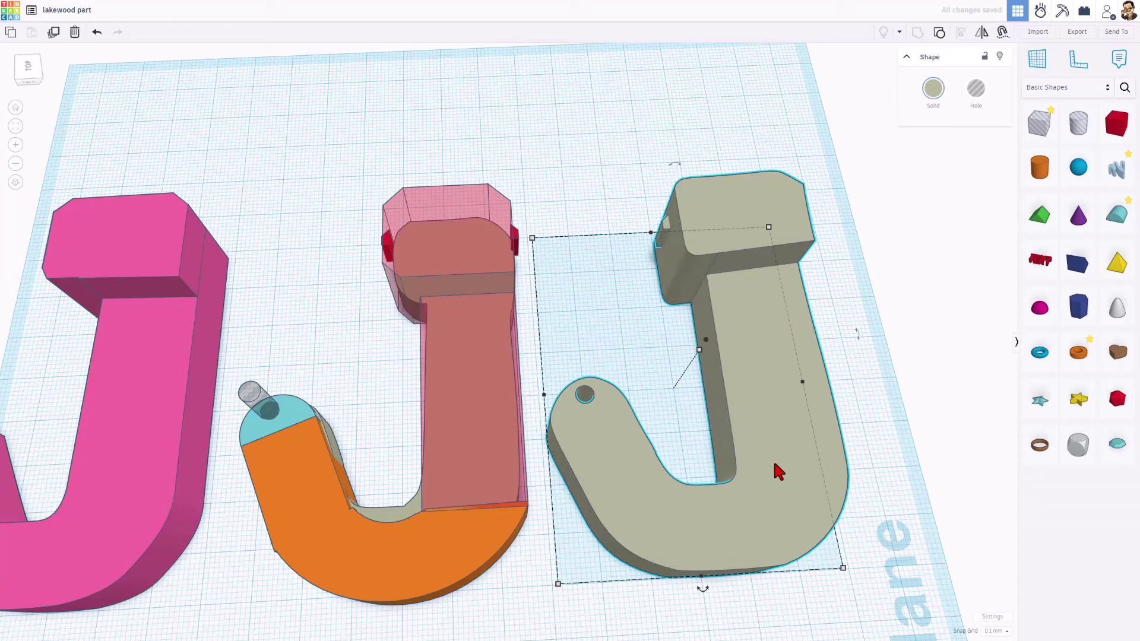
pyautogui.moveTo(775, 466); pyautogui.dragTo(597, 446, button='right')
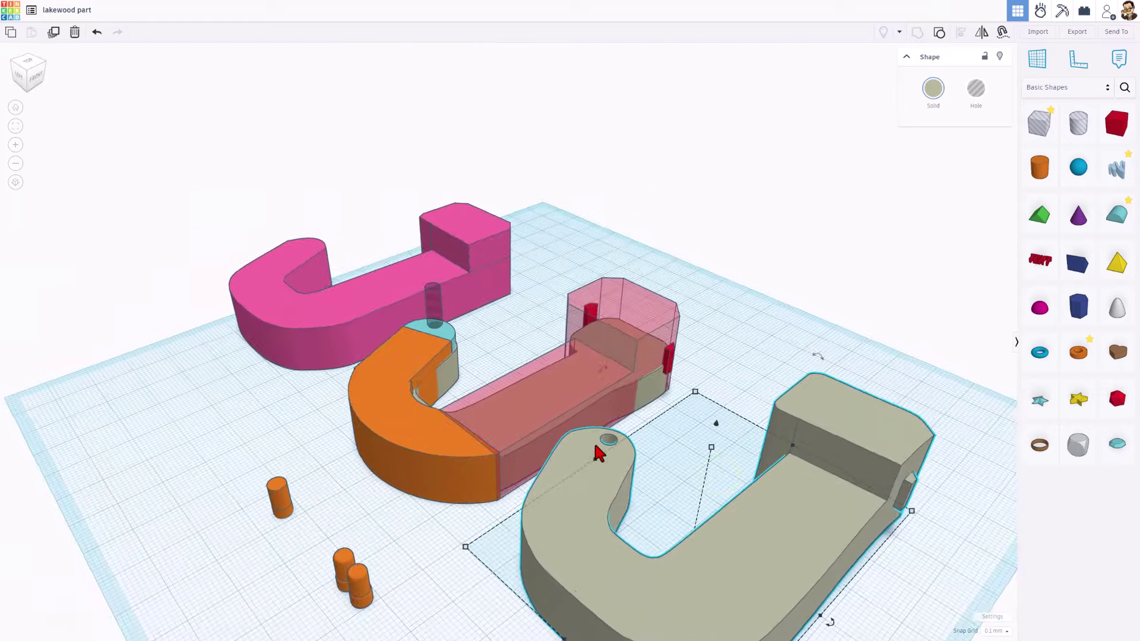
# - Select the two orange peg cylinders and move them inside the grey J's curve
pyautogui.click(451, 545)
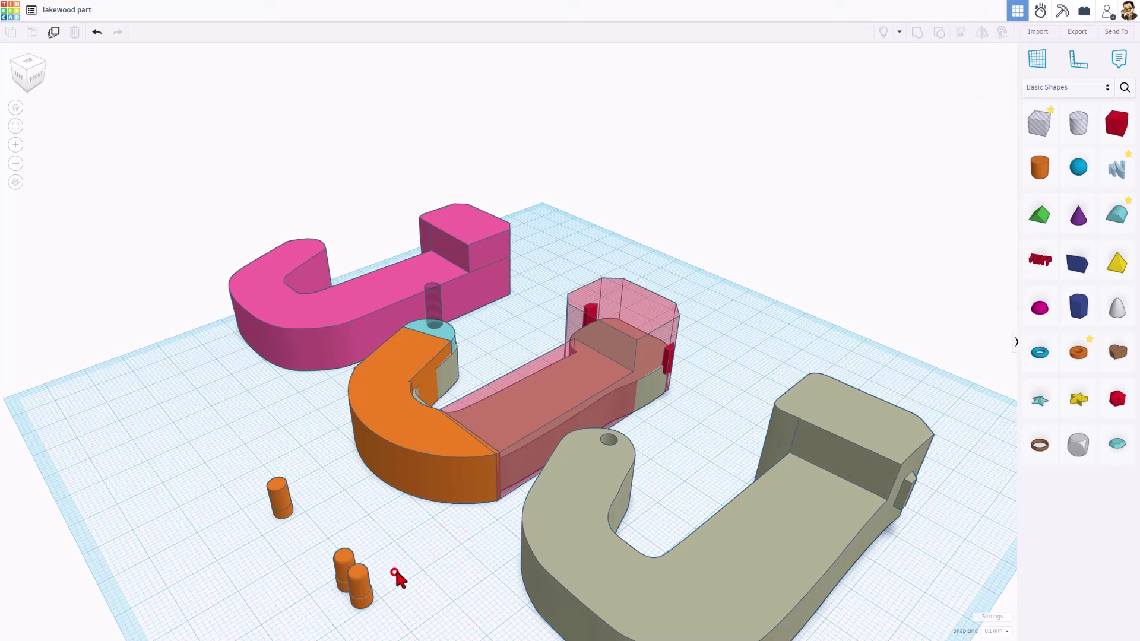
pyautogui.moveTo(394, 568); pyautogui.dragTo(662, 547)
pyautogui.click(789, 354)
pyautogui.moveTo(735, 448); pyautogui.dragTo(788, 382, button='right')
pyautogui.scroll(5, 789, 382)
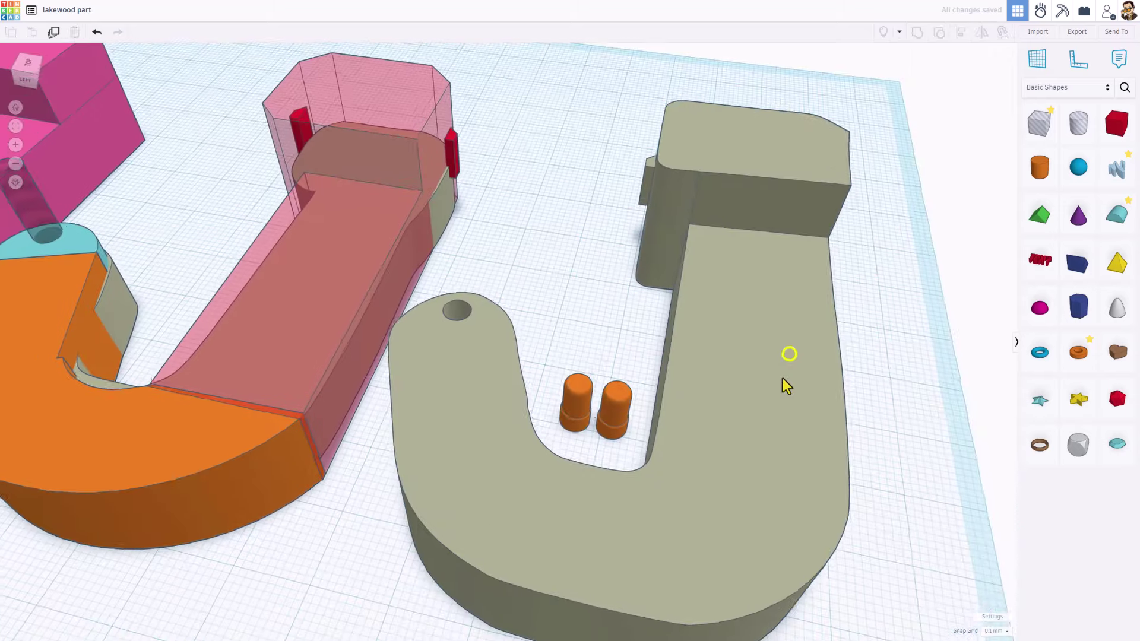
# - Widen the right orange peg from 3.70 to 4.10 mm
pyautogui.click(615, 422)
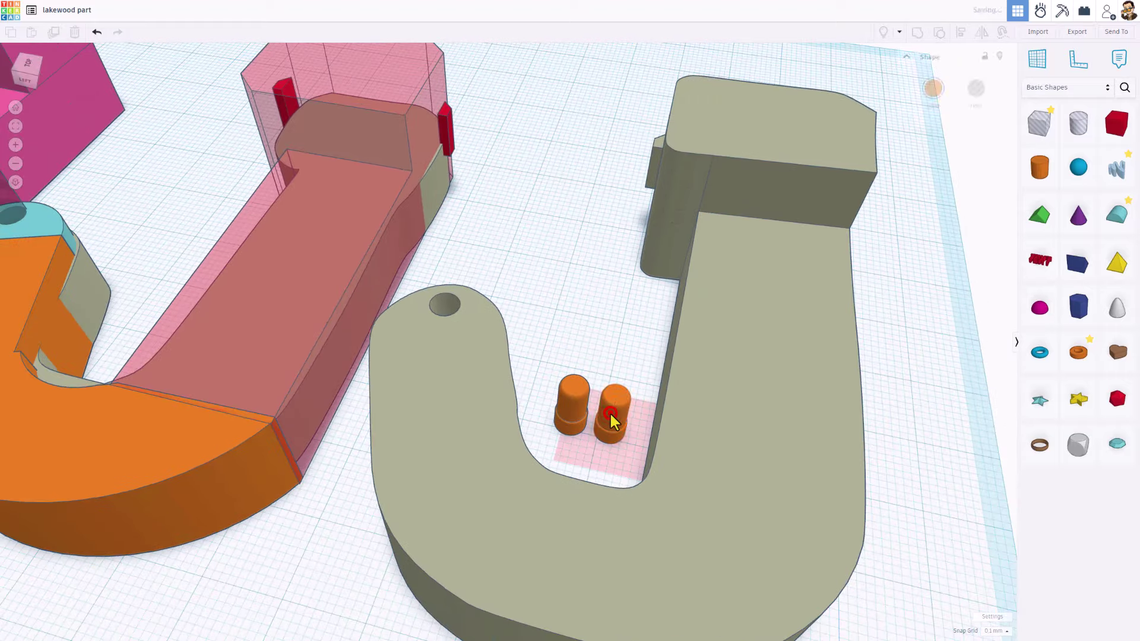
pyautogui.click(619, 447)
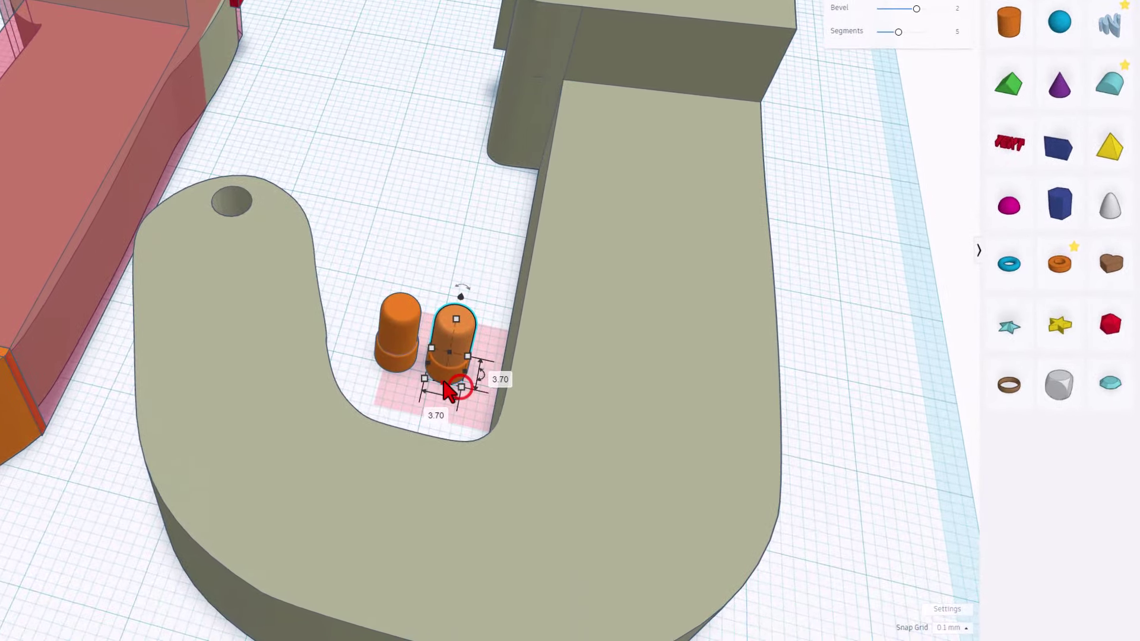
pyautogui.moveTo(446, 386)
pyautogui.mouseDown()
pyautogui.moveTo(459, 404)
pyautogui.moveTo(464, 391)
pyautogui.mouseUp()
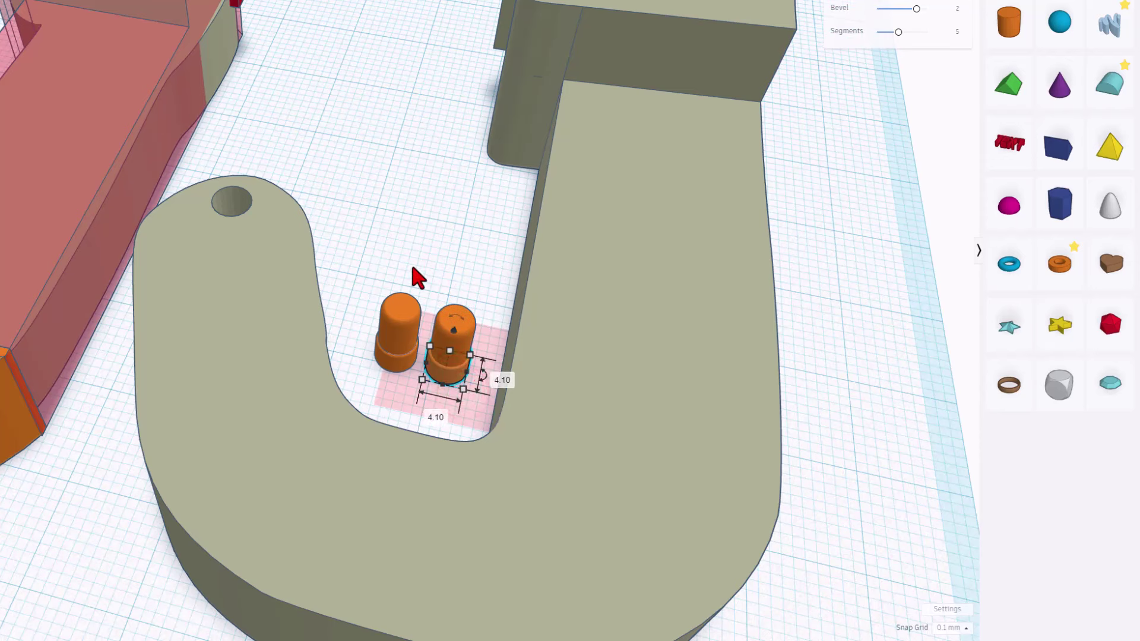
pyautogui.moveTo(475, 300); pyautogui.dragTo(460, 333, button='right')
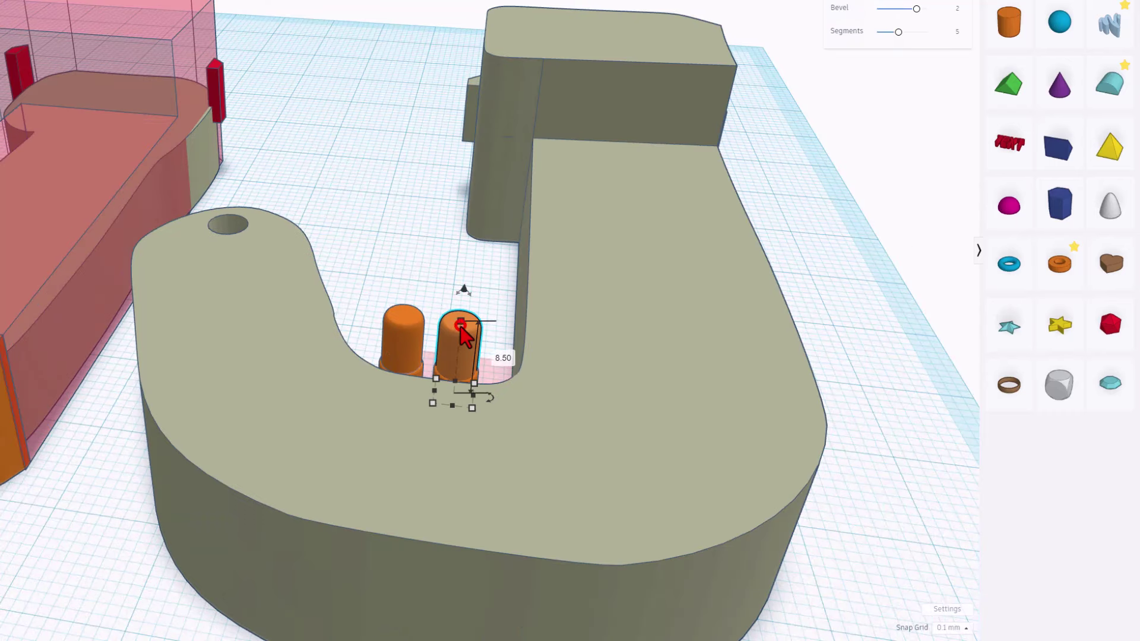
pyautogui.click(438, 262)
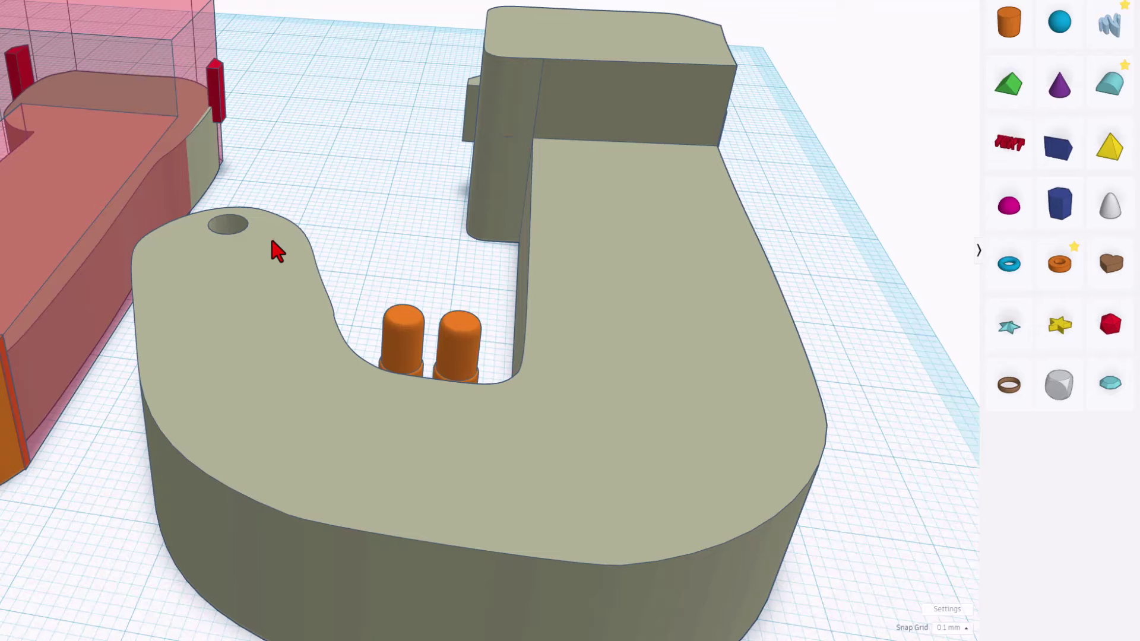
pyautogui.moveTo(364, 231); pyautogui.dragTo(425, 275, button='right')
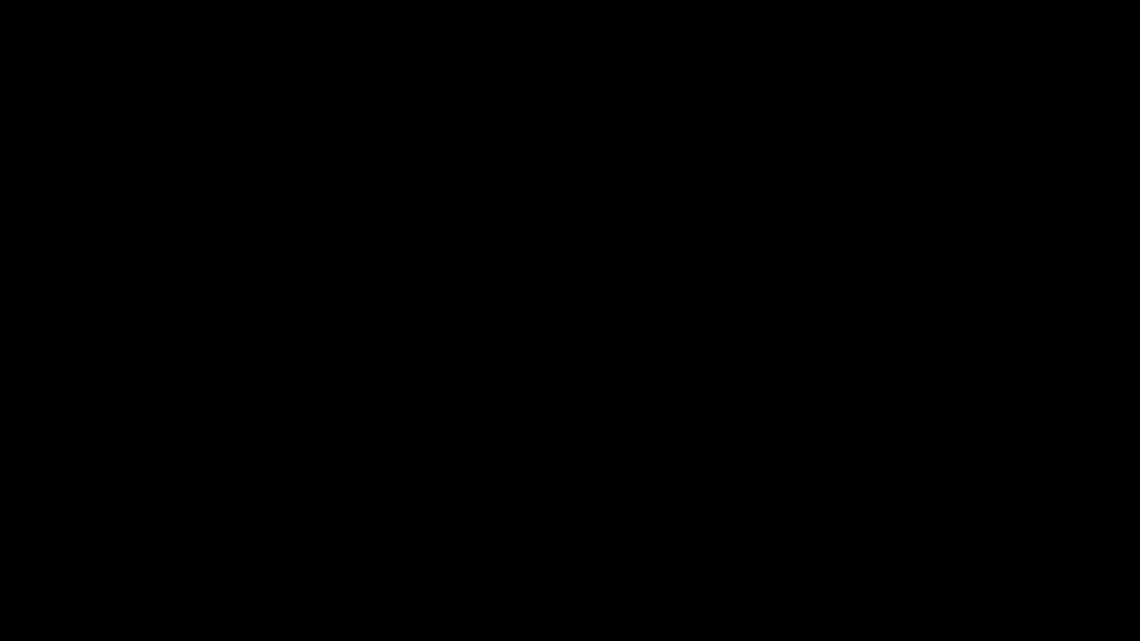
# - Select the grey J and its two pegs and export them as an .STL file
pyautogui.moveTo(750, 146); pyautogui.dragTo(485, 435)
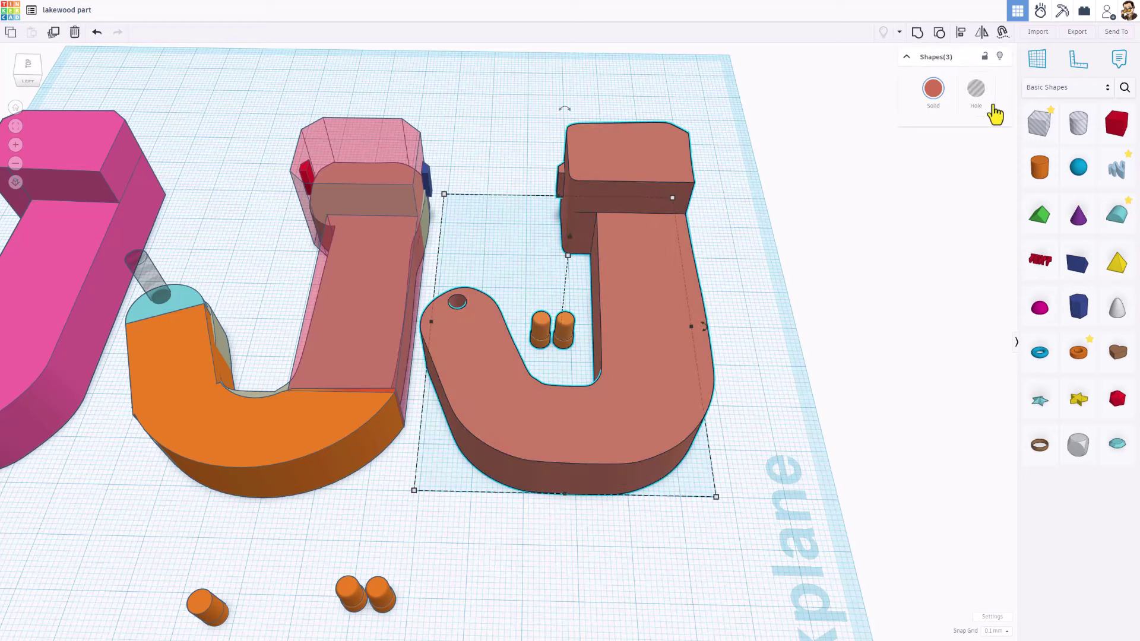
pyautogui.click(1077, 31)
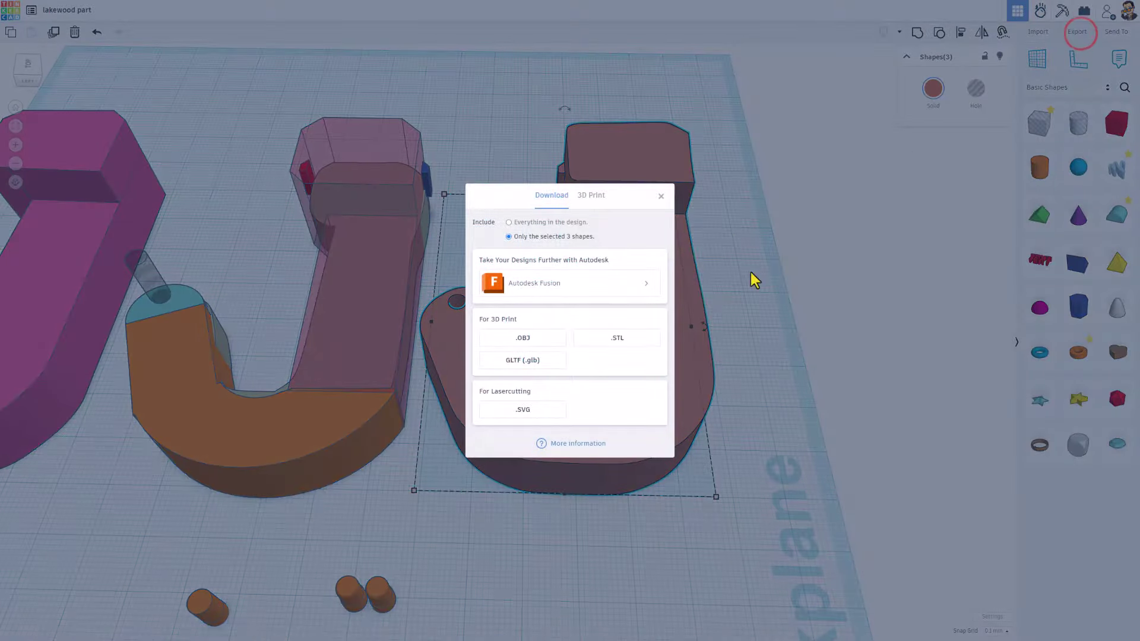
pyautogui.click(613, 339)
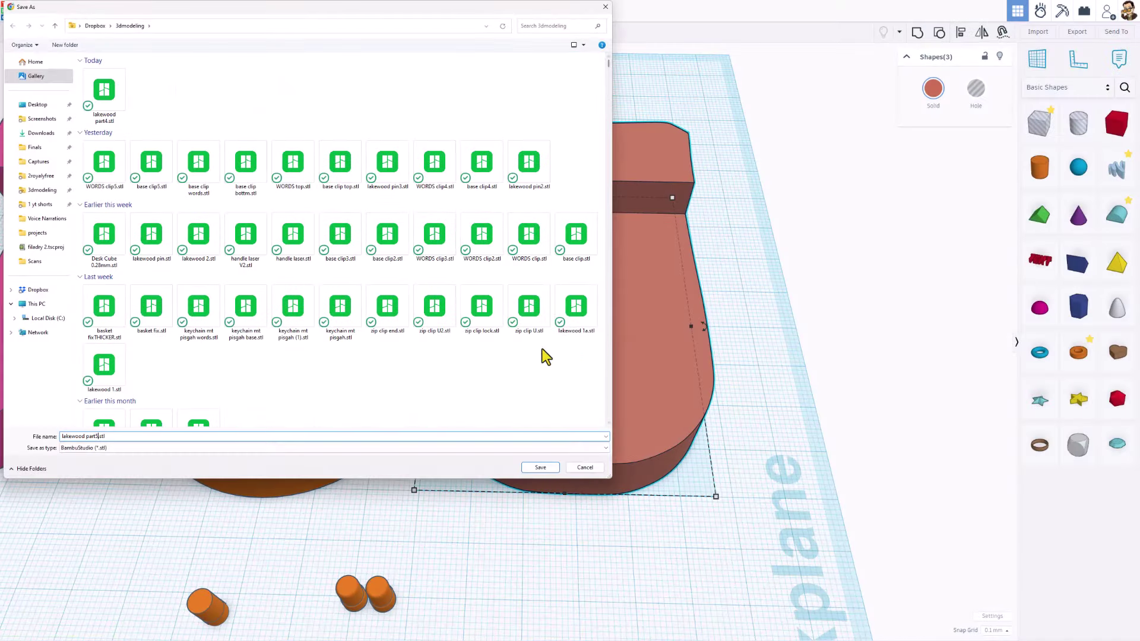
pyautogui.click(539, 468)
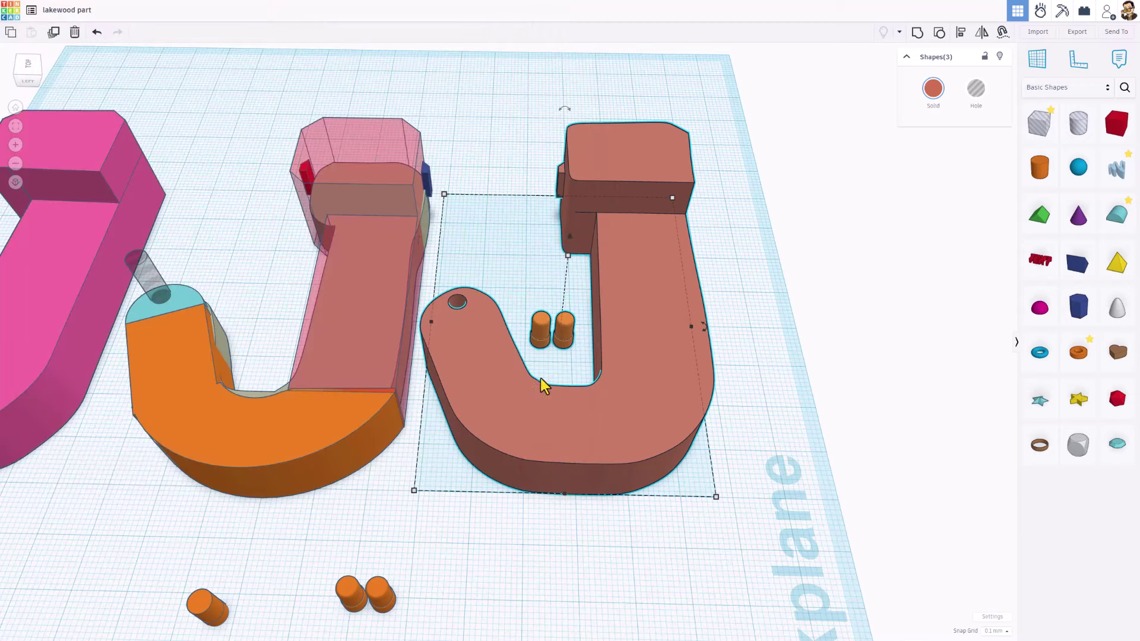
pyautogui.press('super')
# - Launch Bambu Studio, download the offered update and close the plug-in install notice
pyautogui.click(591, 368)
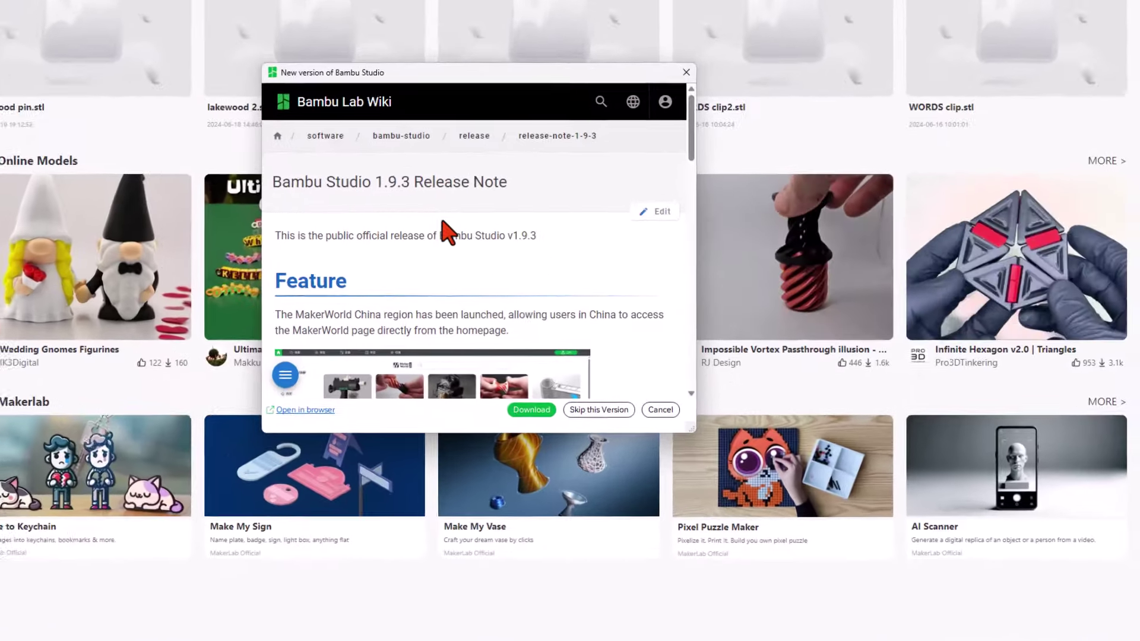
pyautogui.scroll(-8, 503, 291)
pyautogui.scroll(-3, 435, 224)
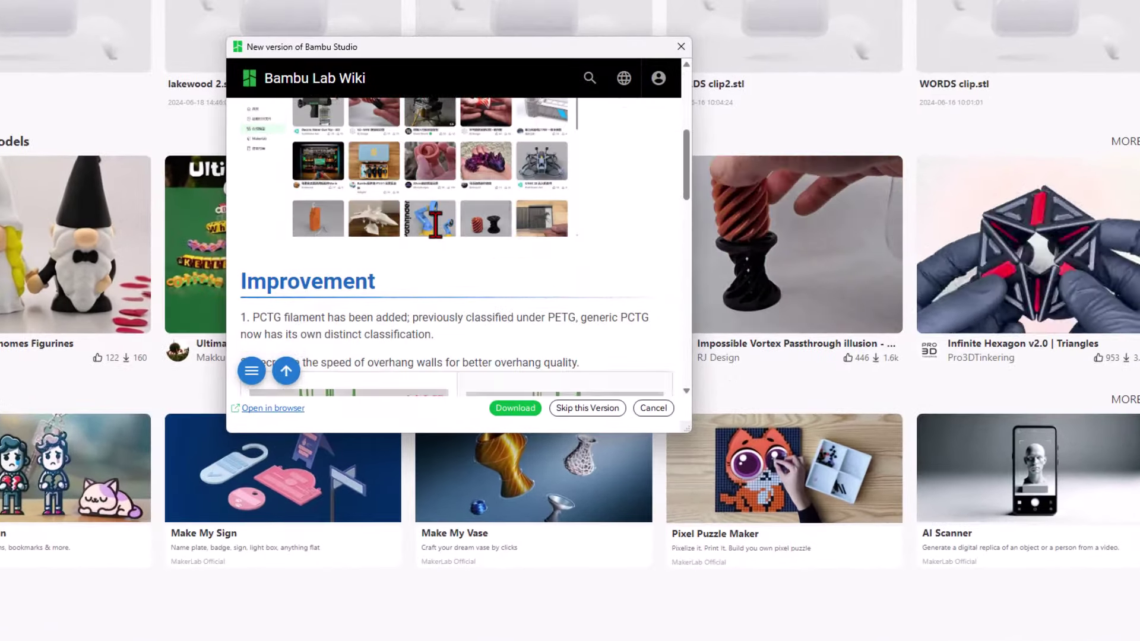
pyautogui.scroll(-1, 436, 225)
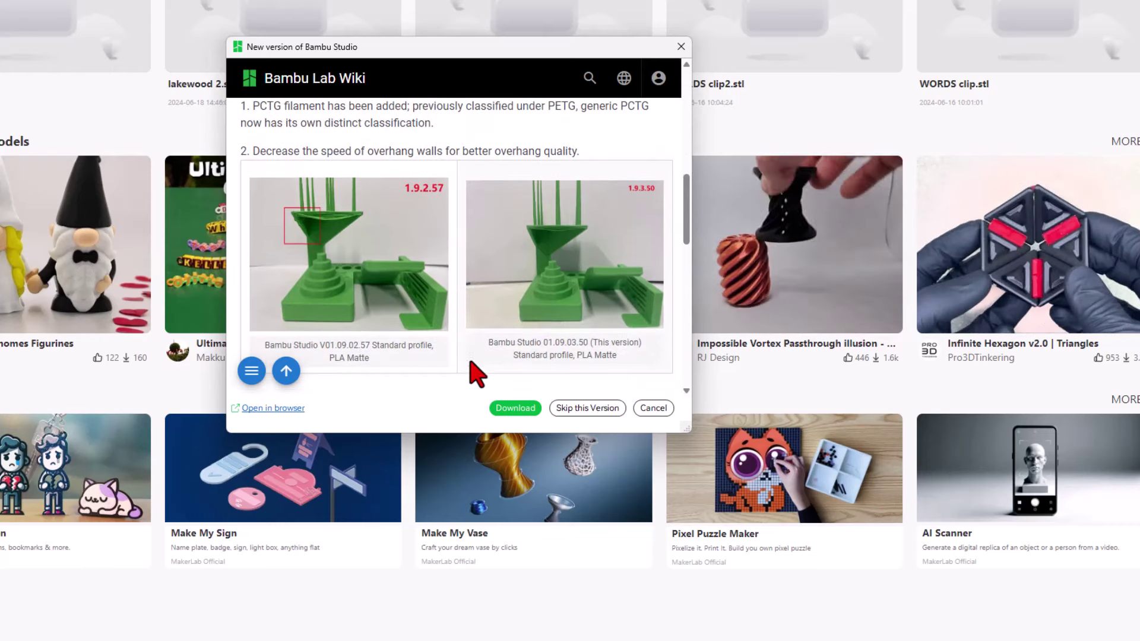
pyautogui.click(514, 408)
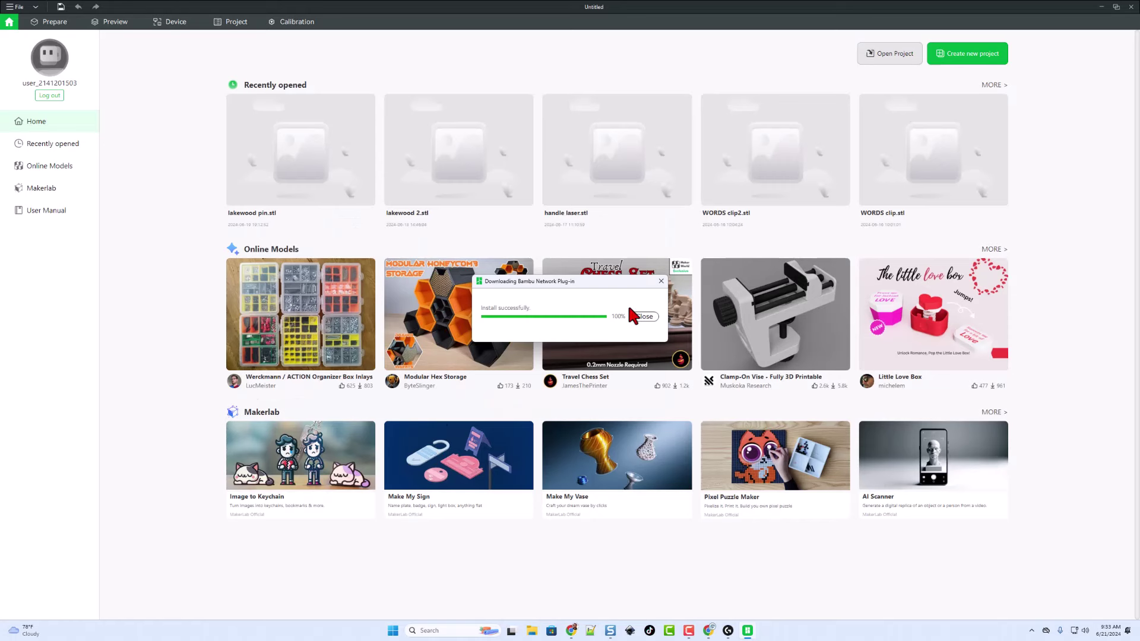
pyautogui.click(644, 317)
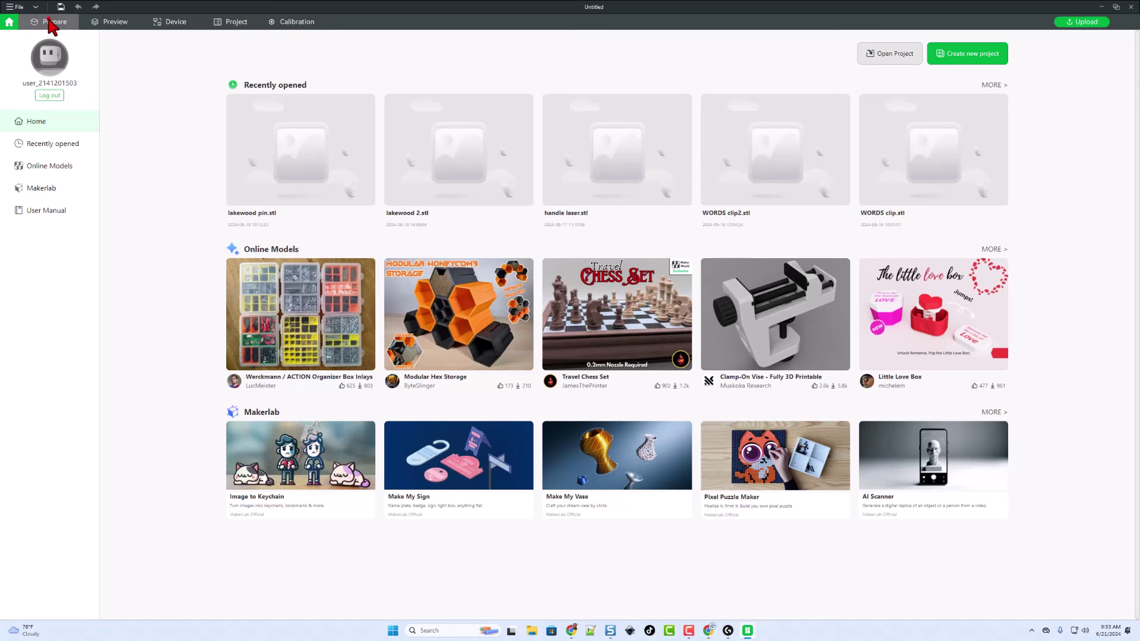
# - Import lakewood part5.stl onto the build plate in the Prepare workspace
pyautogui.click(49, 22)
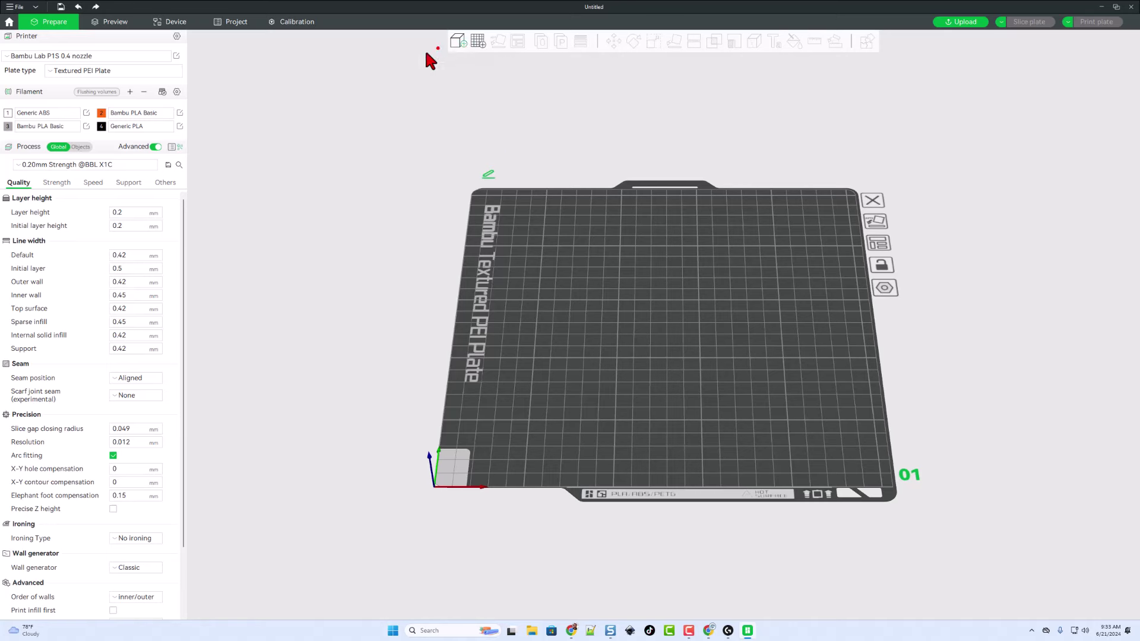
pyautogui.click(457, 38)
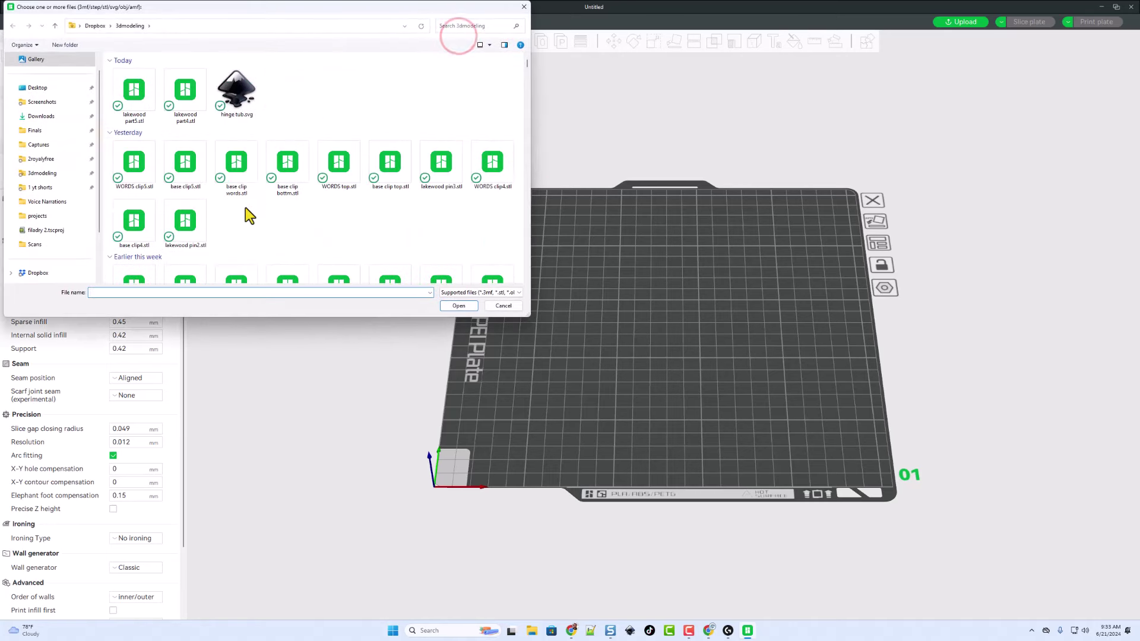
pyautogui.click(133, 82)
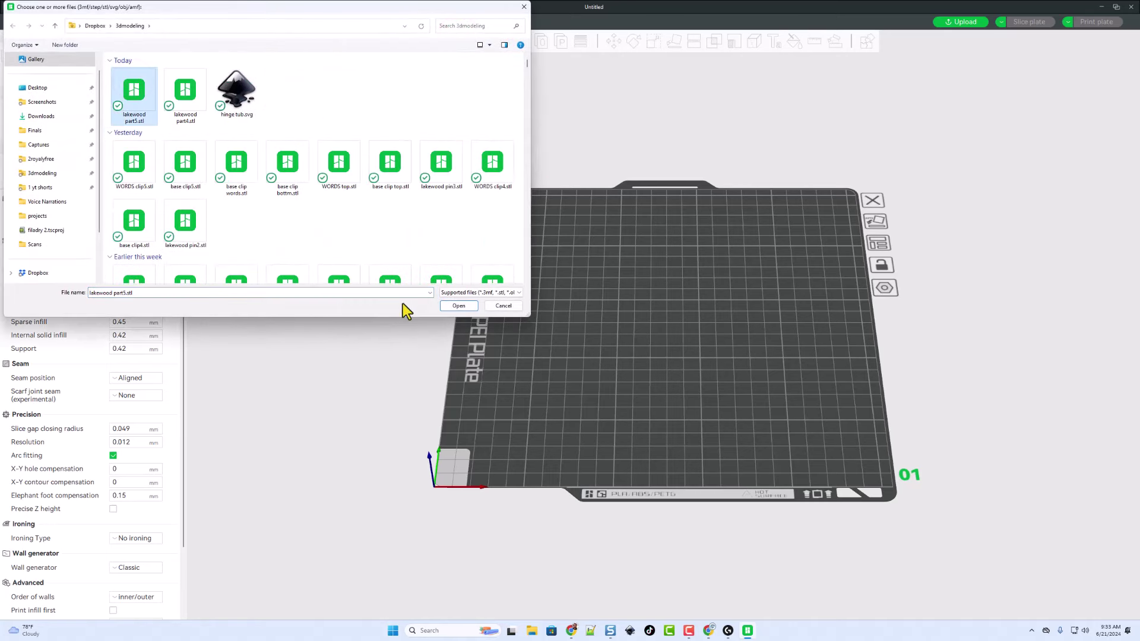
pyautogui.click(459, 306)
pyautogui.moveTo(558, 386); pyautogui.dragTo(588, 342)
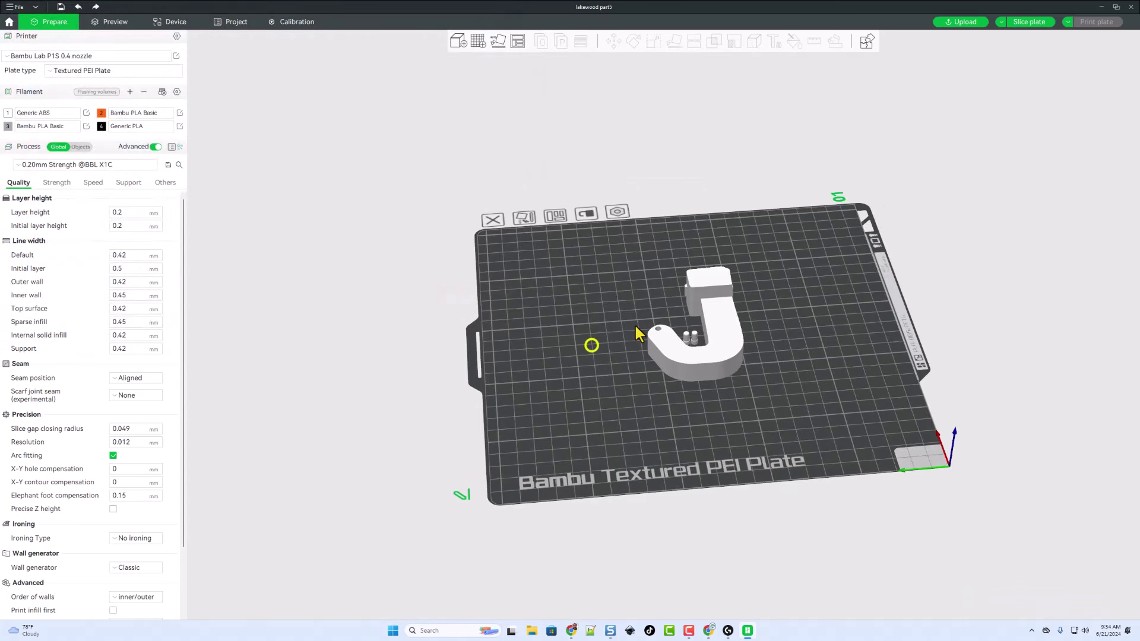
# - Keep Generic ABS as filament slot 1 and bring up the printer's Device status page
pyautogui.click(41, 115)
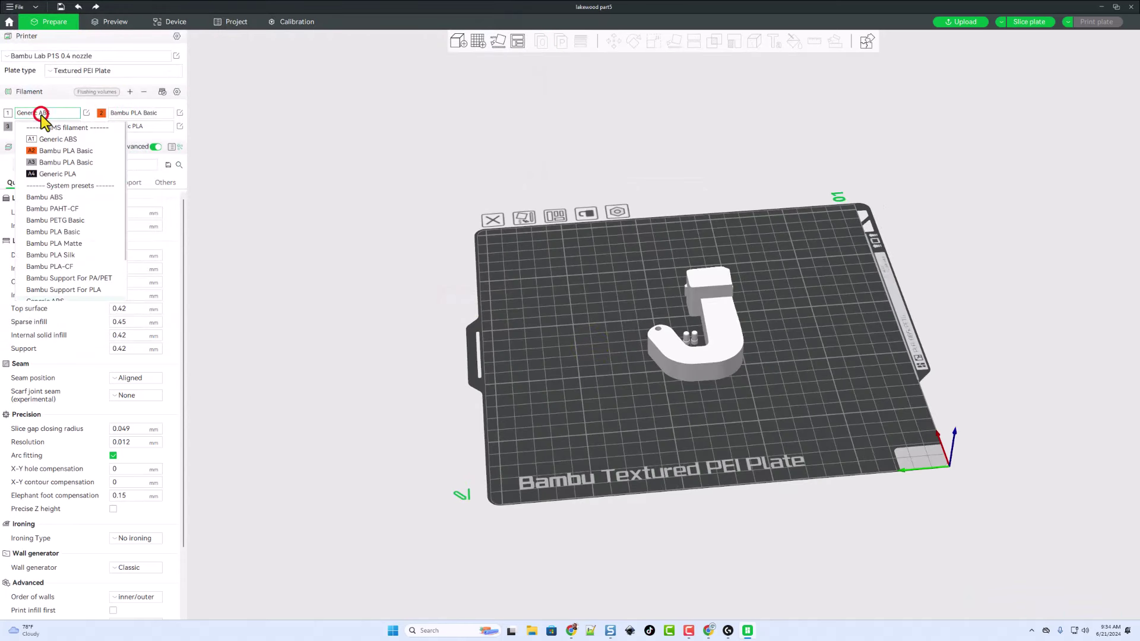
pyautogui.click(53, 141)
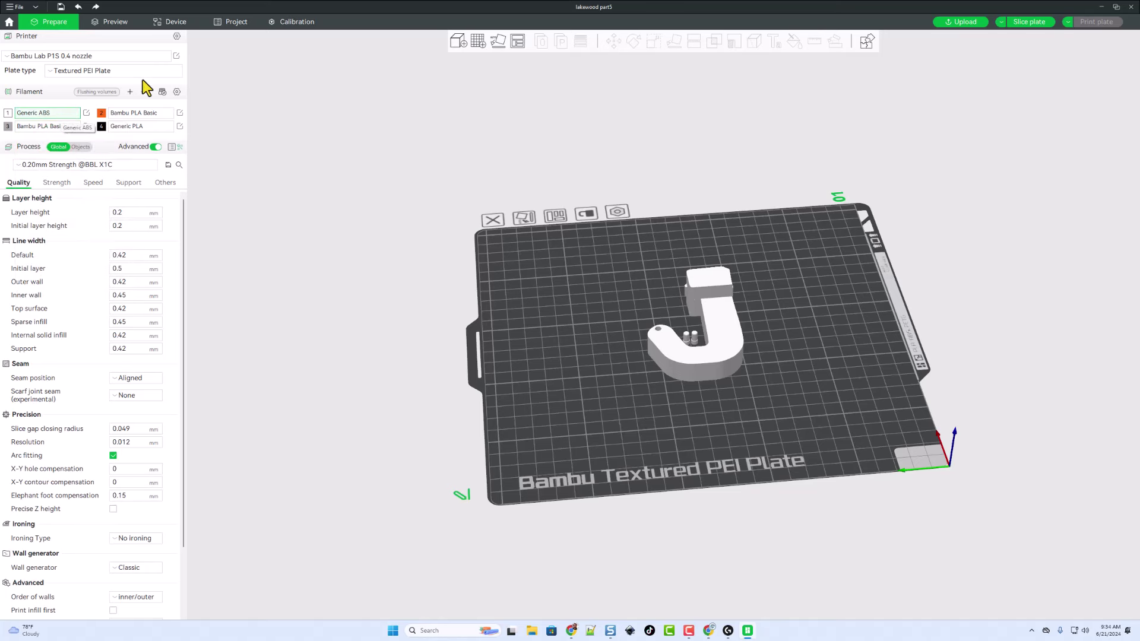
pyautogui.click(174, 22)
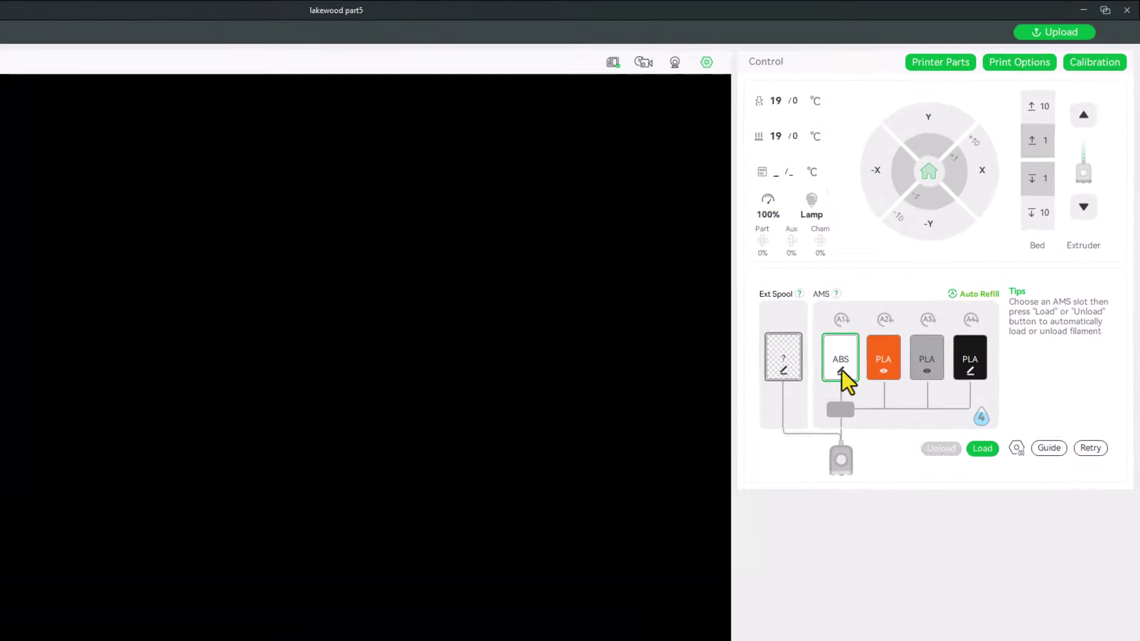
# - Inspect the ABS slot's filament settings and browse AMS slots A2 and A3
pyautogui.click(944, 253)
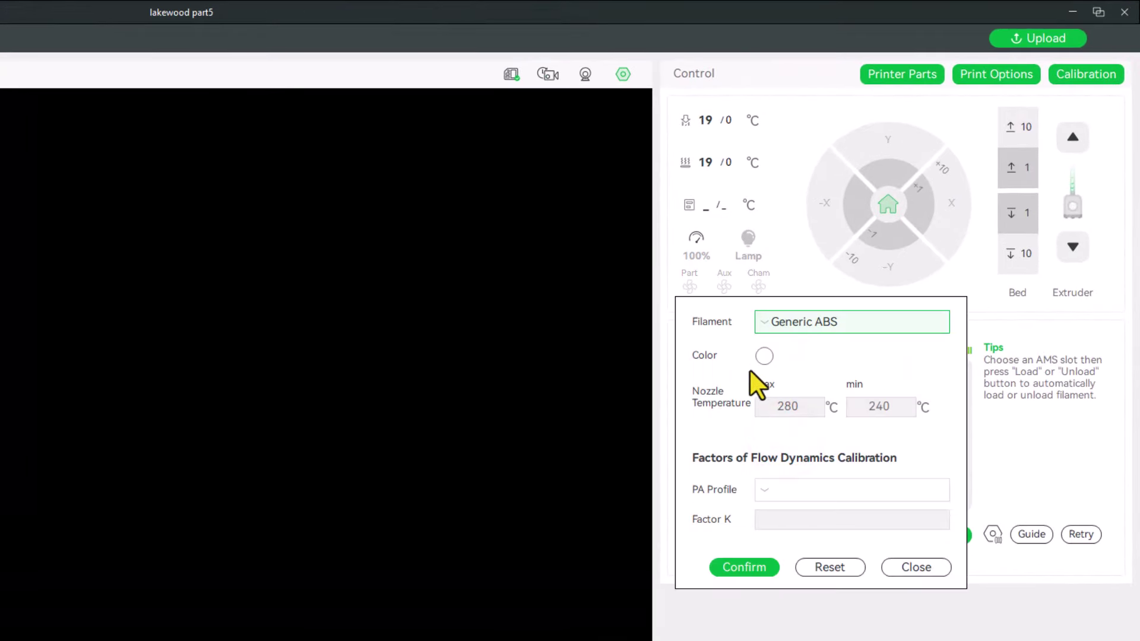
pyautogui.click(805, 254)
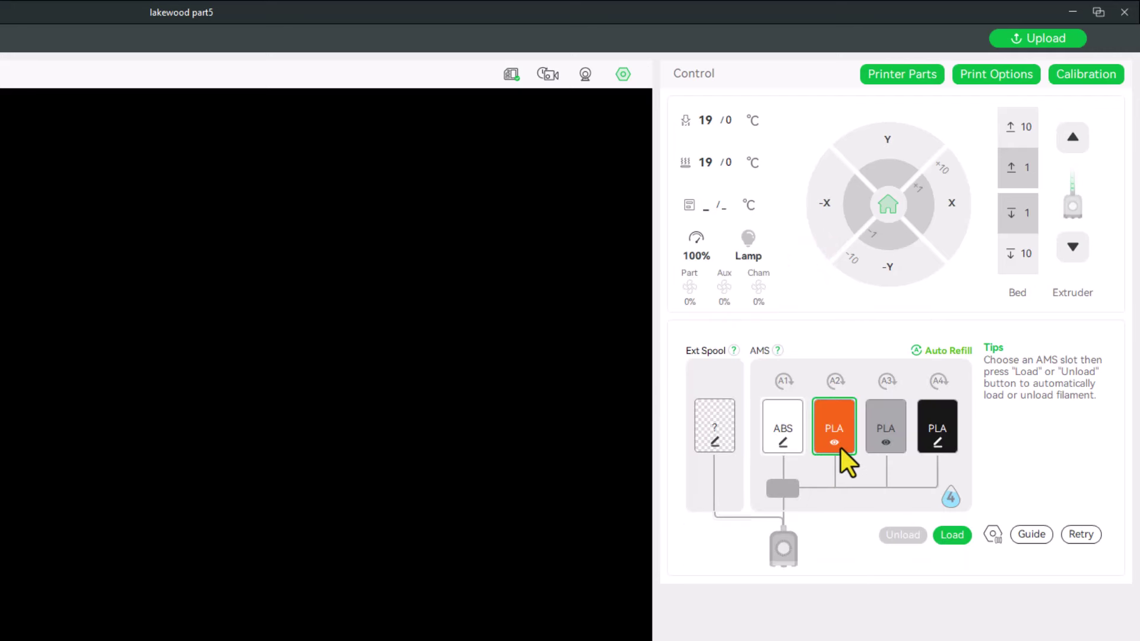
pyautogui.click(879, 445)
pyautogui.click(827, 442)
pyautogui.click(878, 440)
# - Confirm AMS slot A4 as black Generic PLA in its filament settings
pyautogui.click(931, 444)
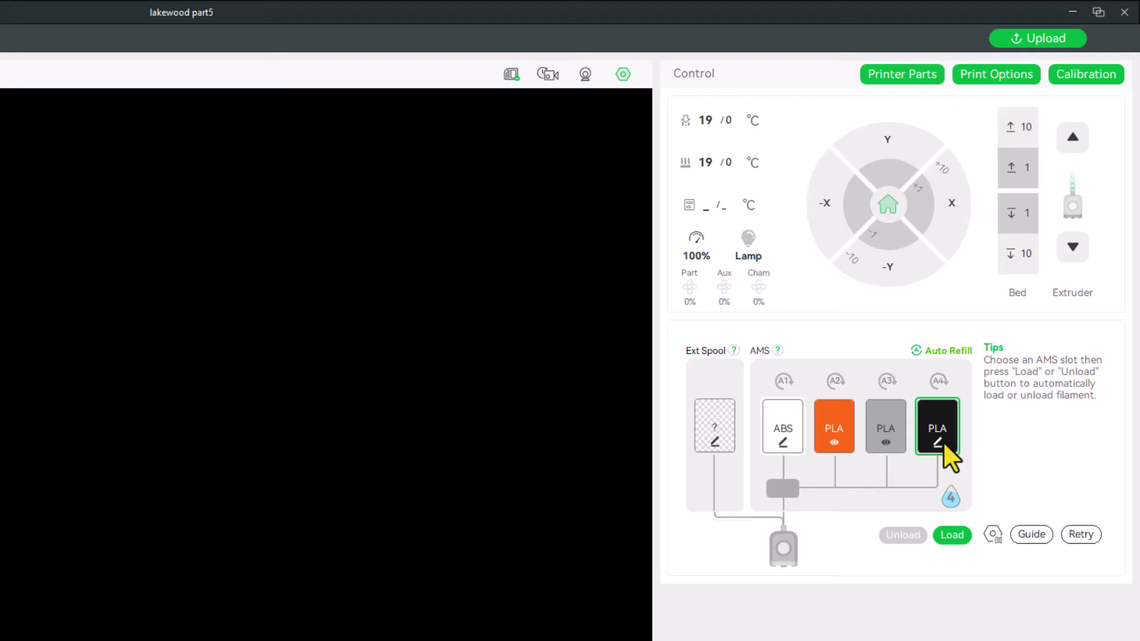
pyautogui.click(938, 443)
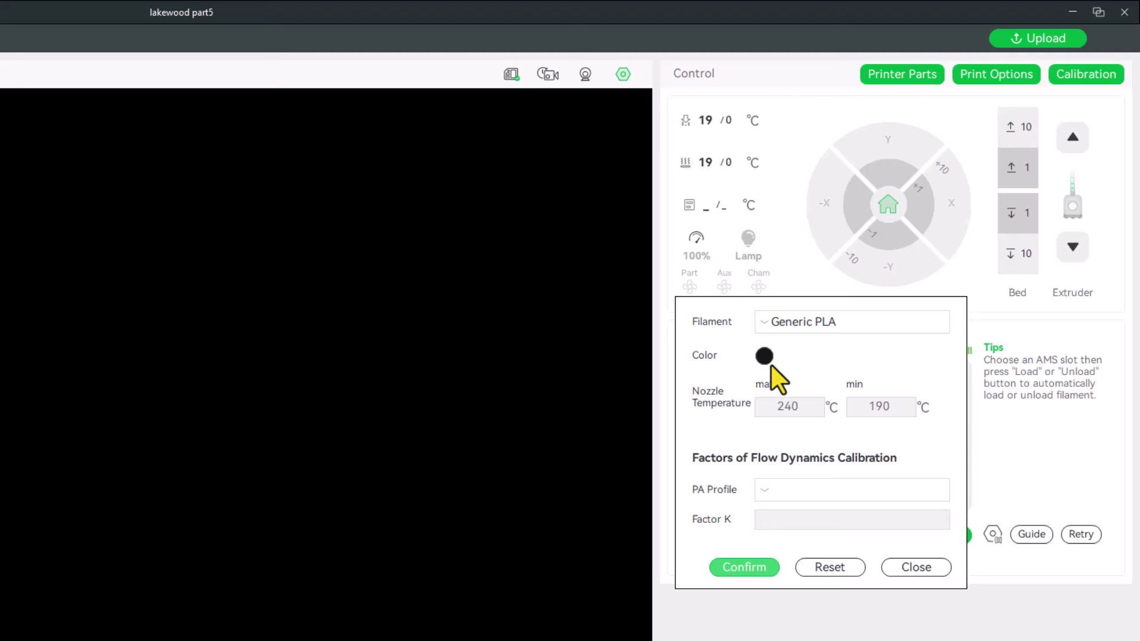
pyautogui.click(754, 576)
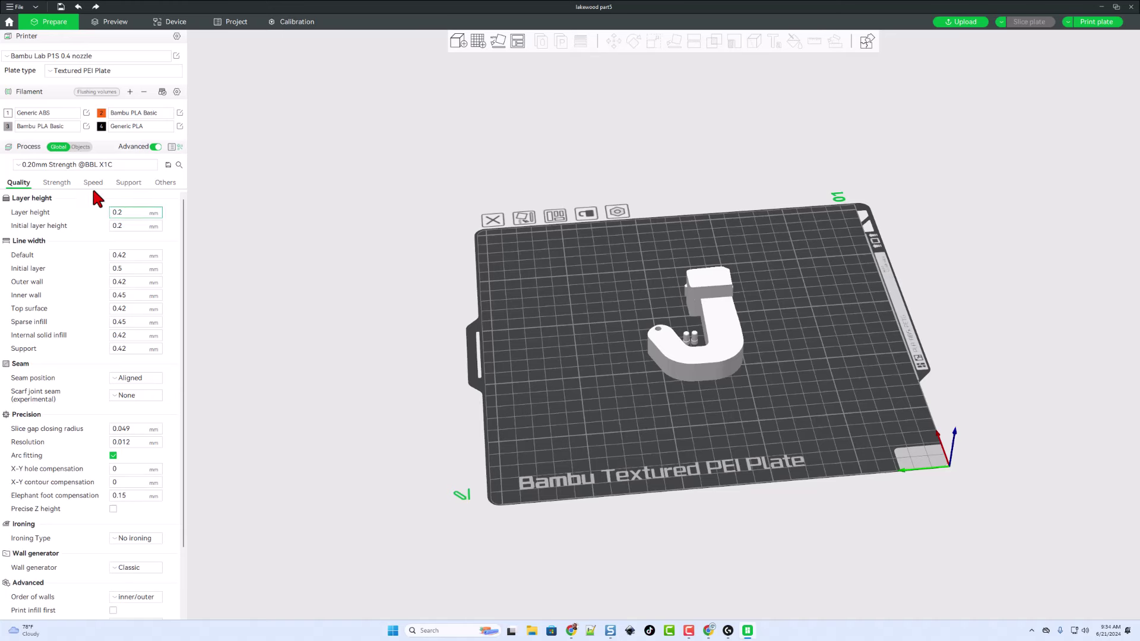
# - Slice the plate with the 0.20mm Strength preset (45m14s, 20.65 g) and send it to the printer
pyautogui.click(71, 169)
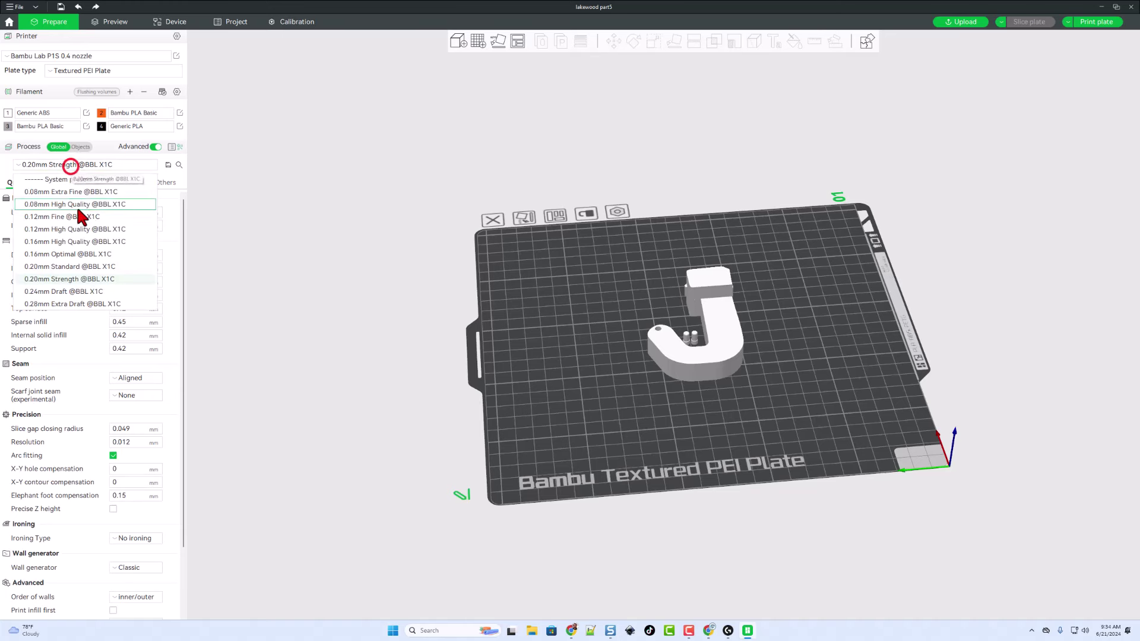
pyautogui.click(79, 276)
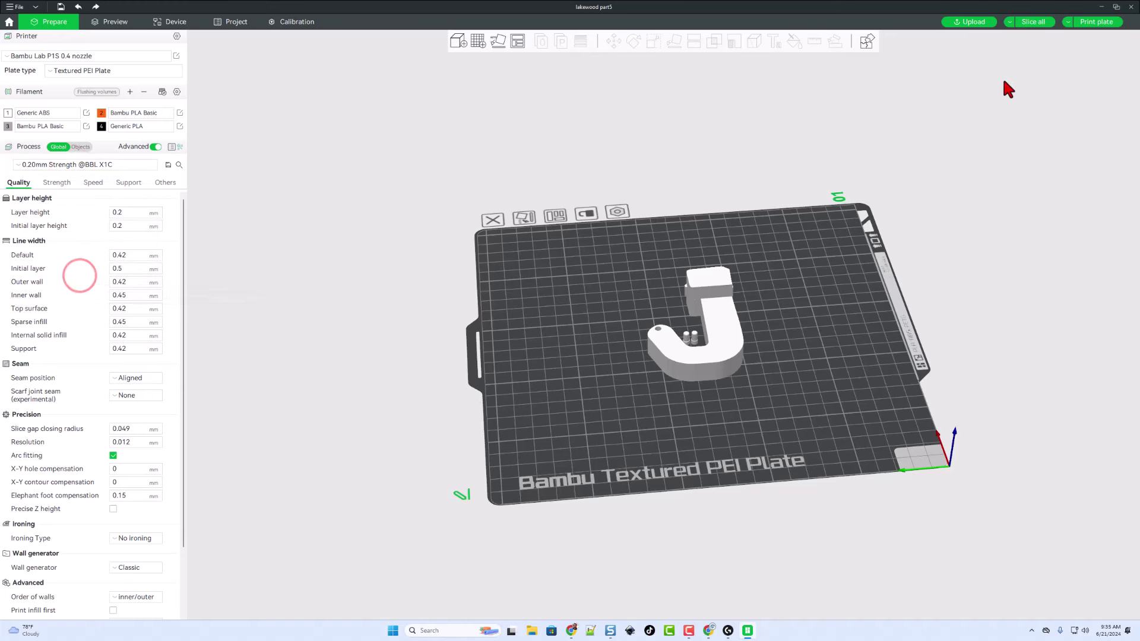
pyautogui.click(1025, 20)
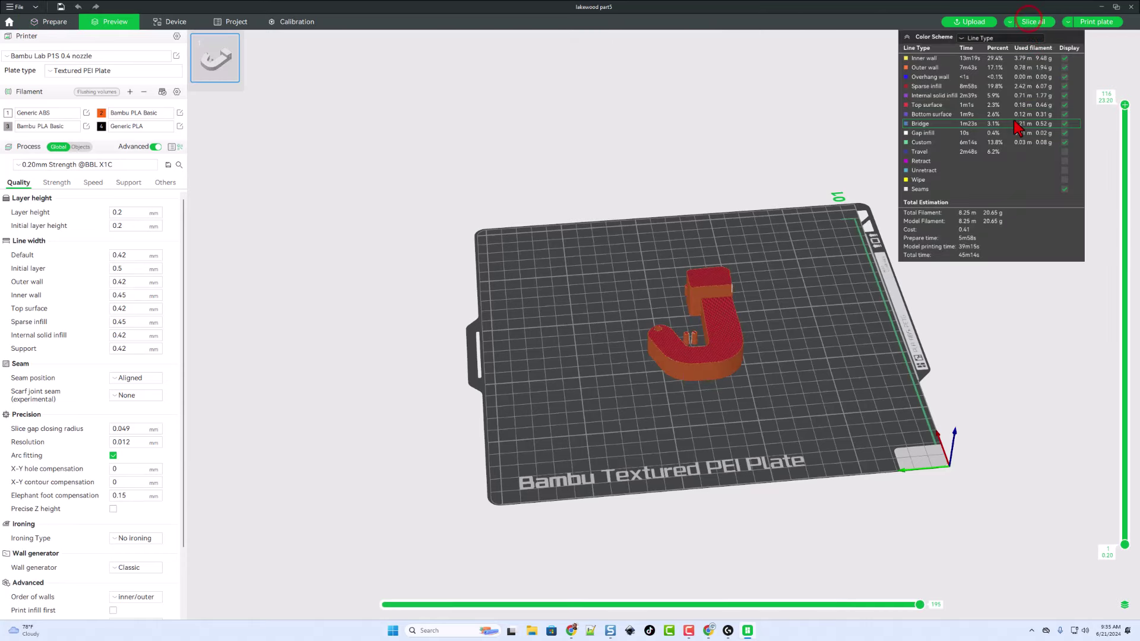
pyautogui.click(1090, 24)
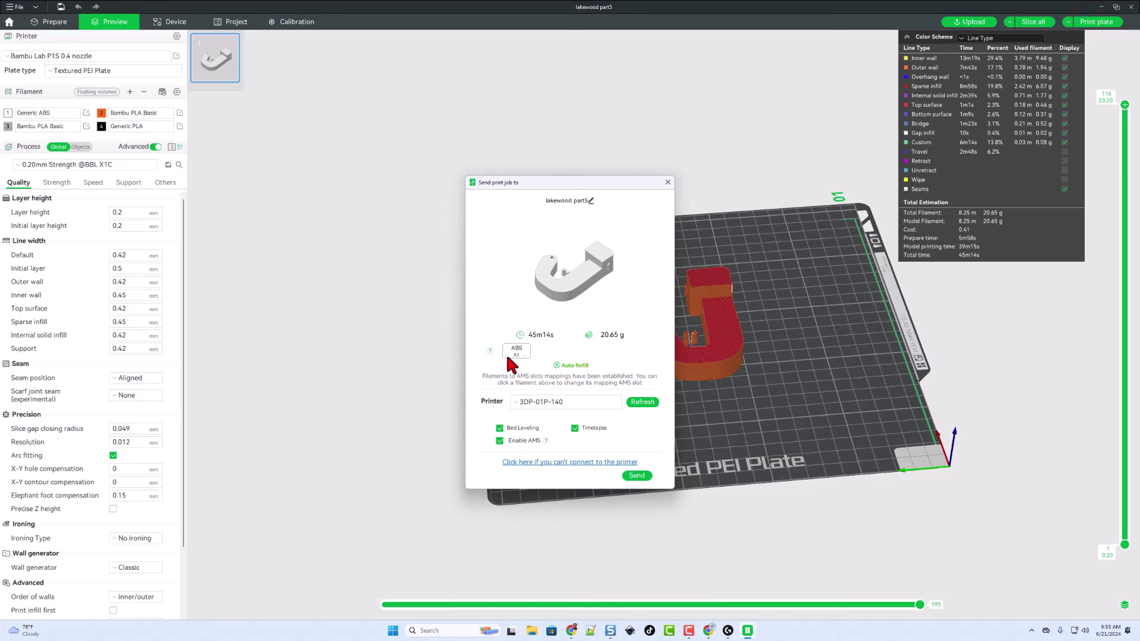
pyautogui.click(636, 476)
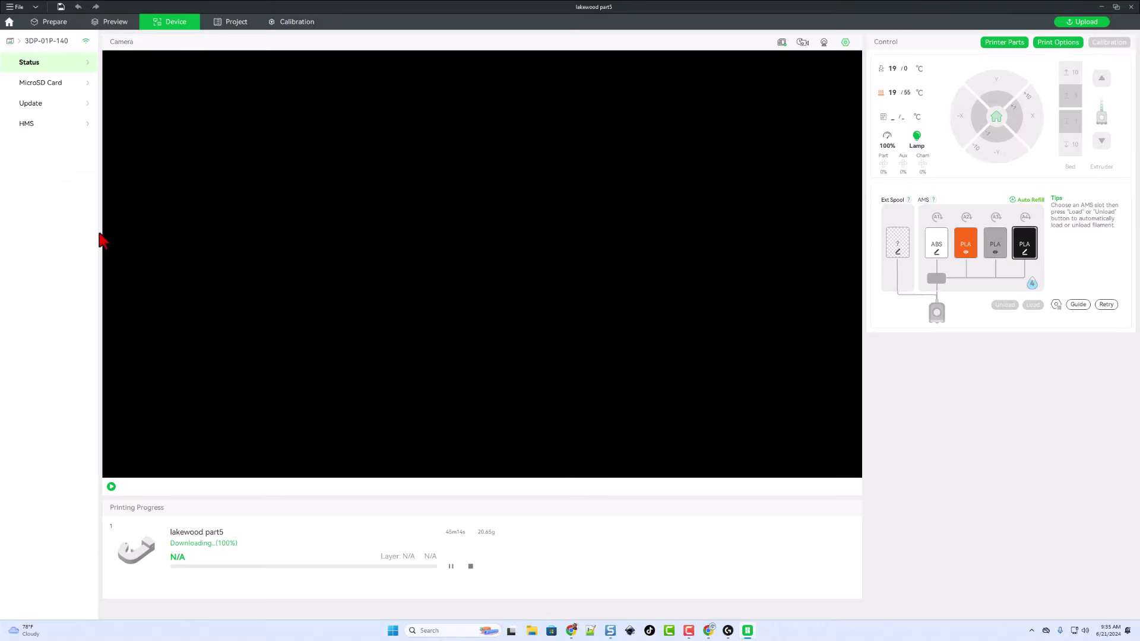
# - Start the printer's live camera feed while lakewood part5 downloads
pyautogui.click(111, 487)
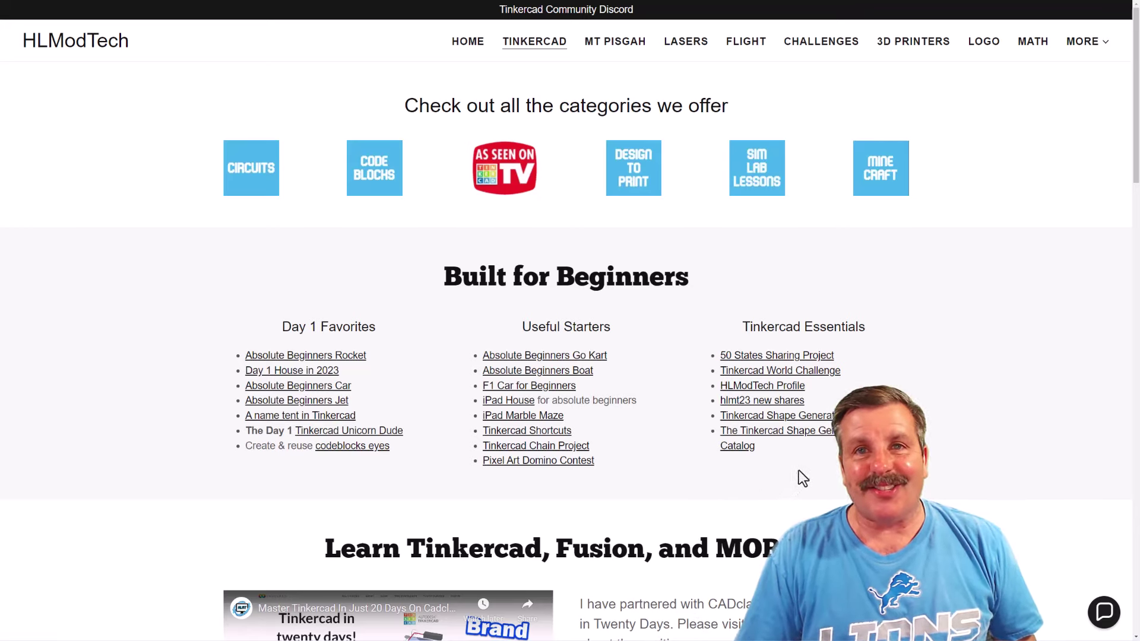
pyautogui.scroll(-3, 799, 471)
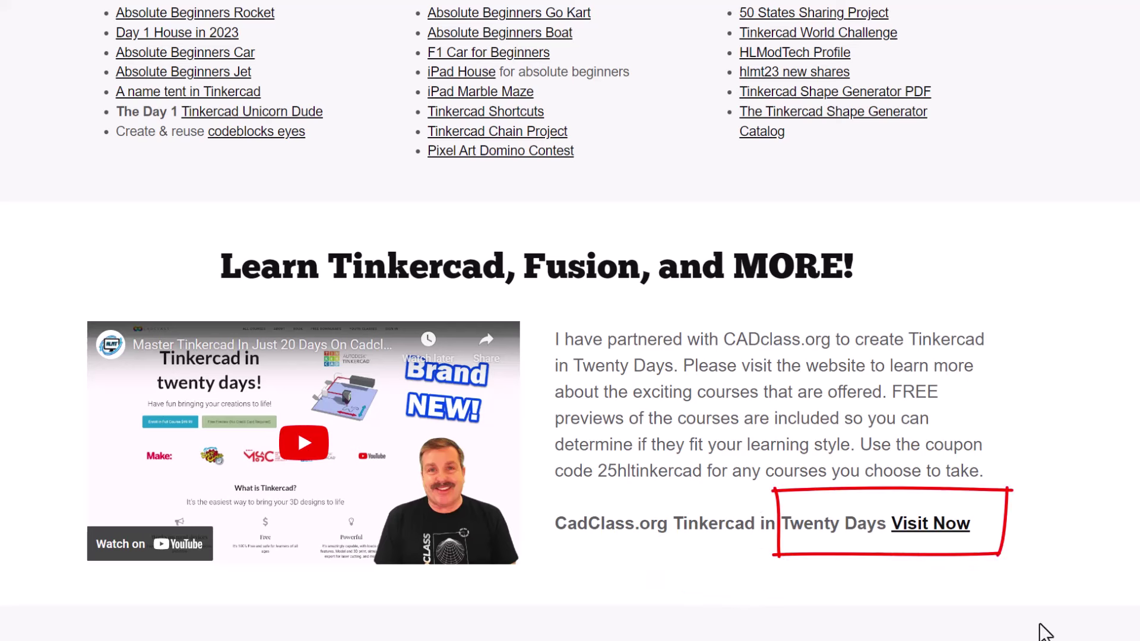
pyautogui.click(1106, 617)
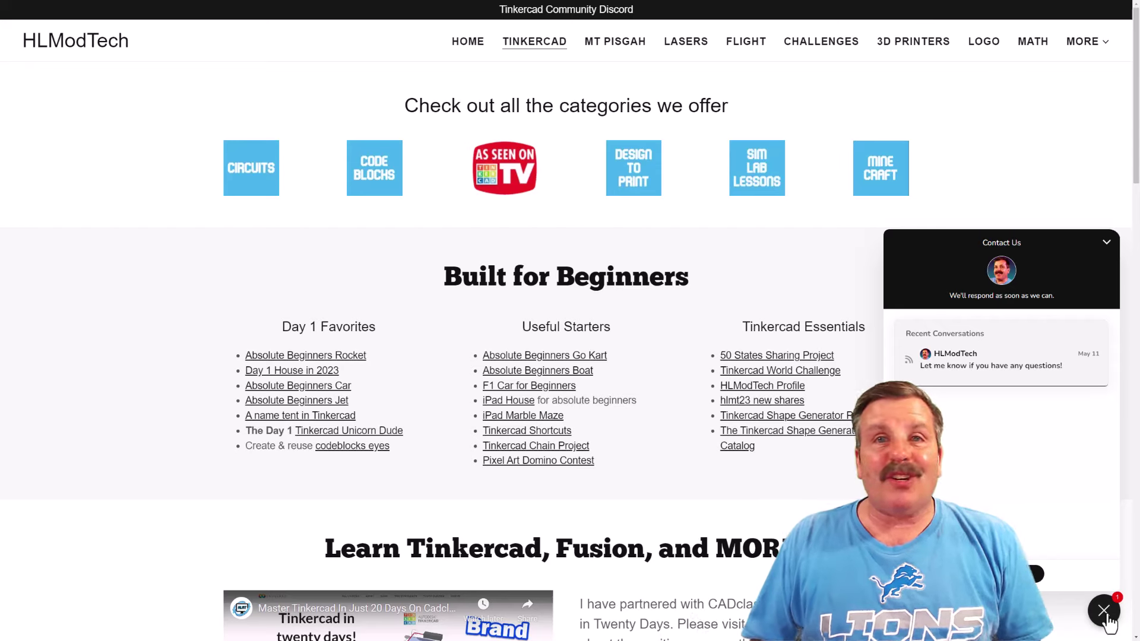
pyautogui.click(1104, 613)
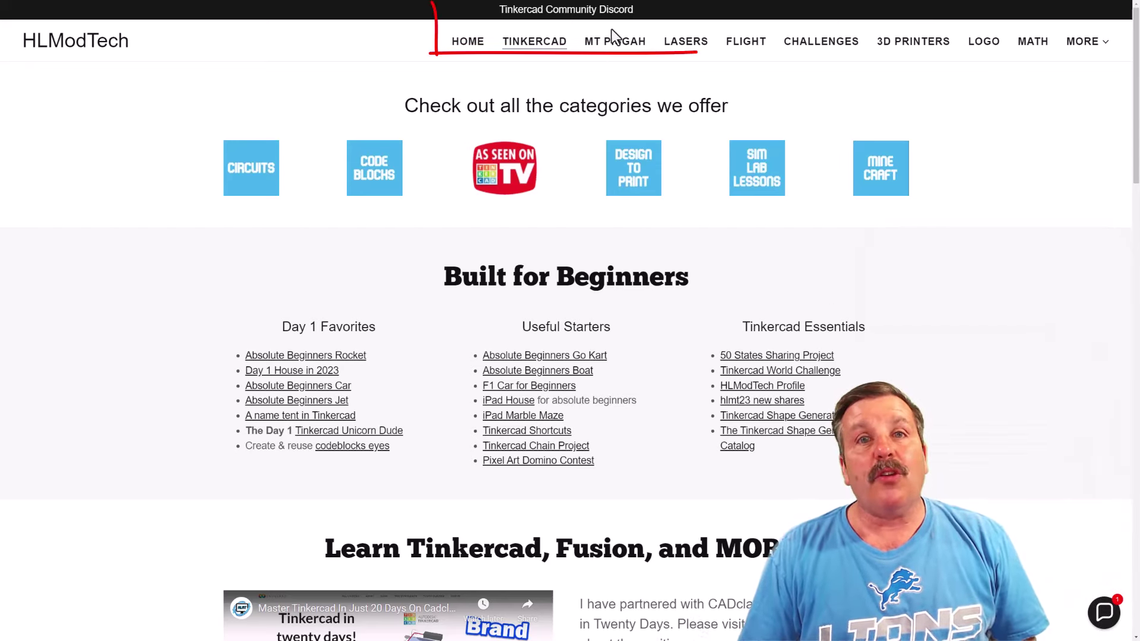
# - Open the Tinkercad Community Discord invitation from the banner at the top of the page
pyautogui.click(605, 8)
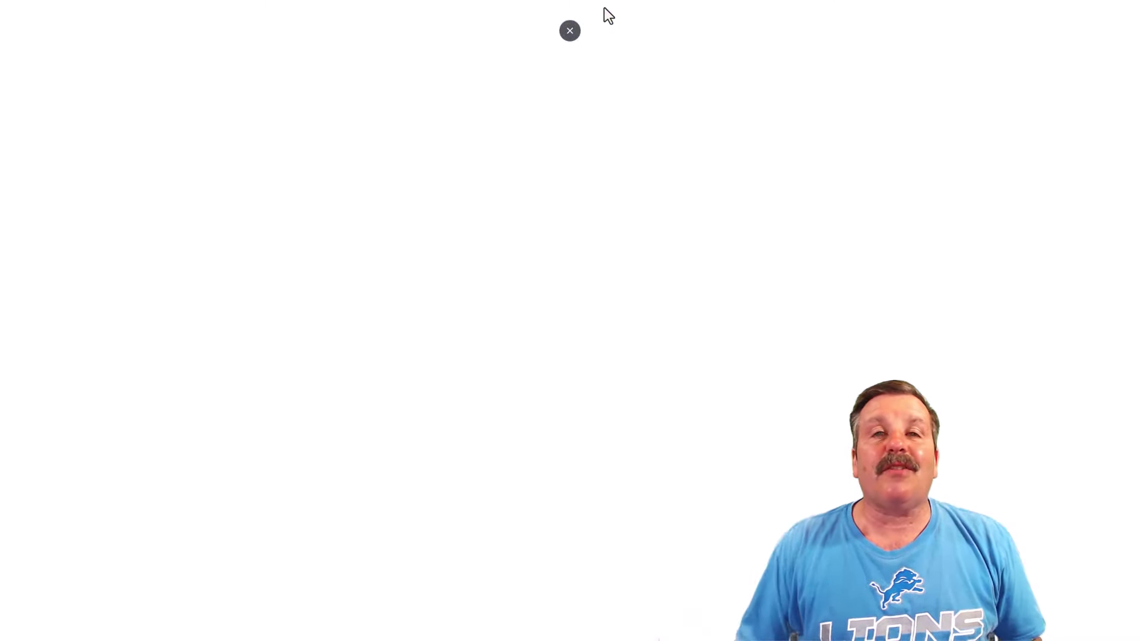